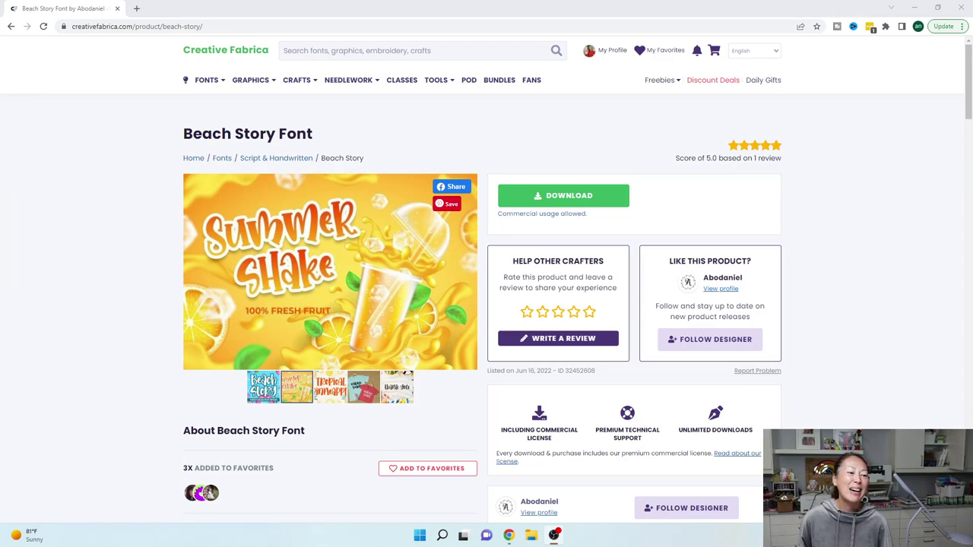
Download the Beach Story font from its product page.
click(53, 152)
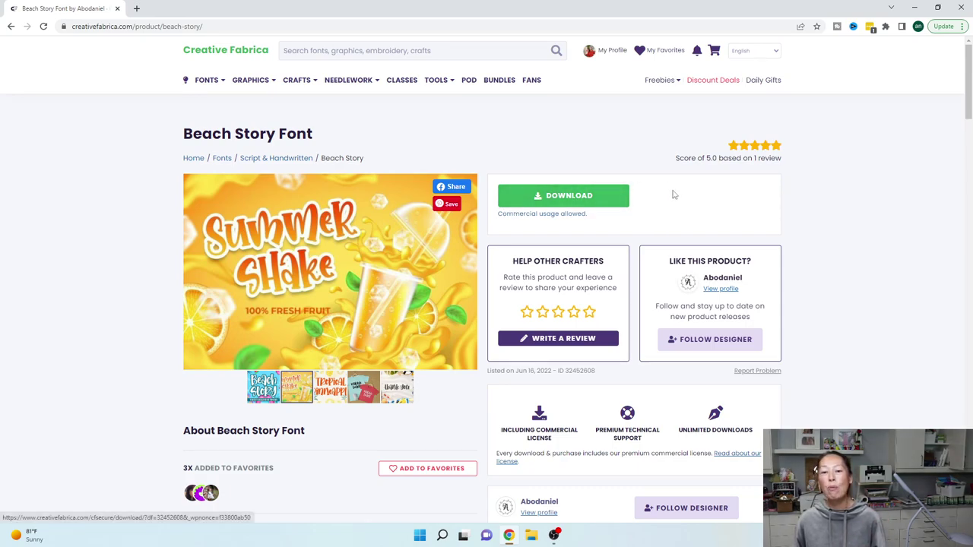
click(564, 196)
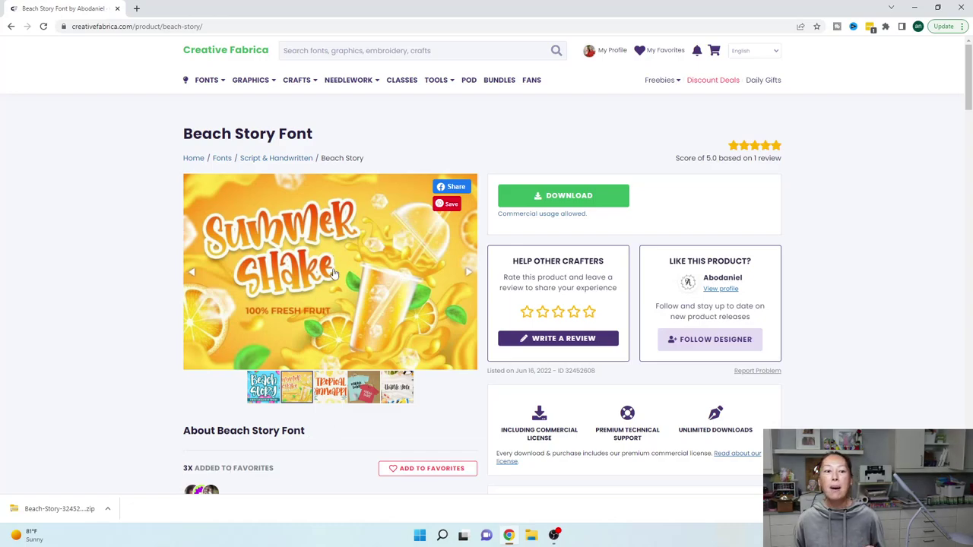
Return to the Creative Fabrica home page, open the Love Twist Duo font from the recommendations and download it.
mouse_move(206, 79)
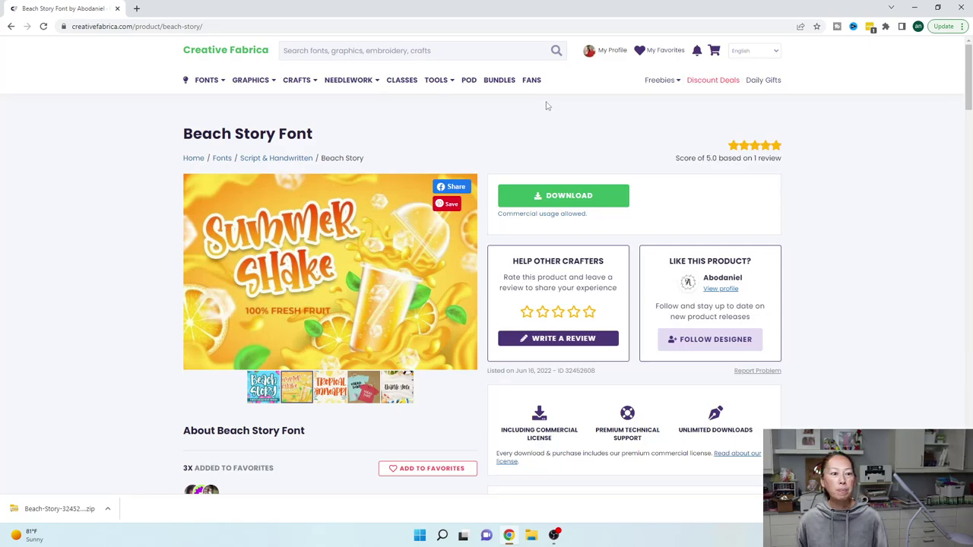
click(250, 56)
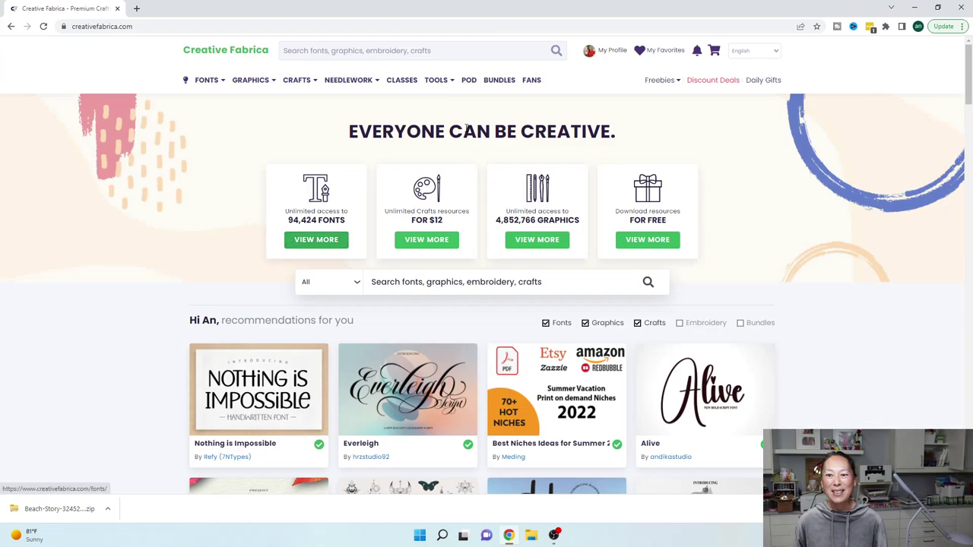
scroll(744, 198, down, 4)
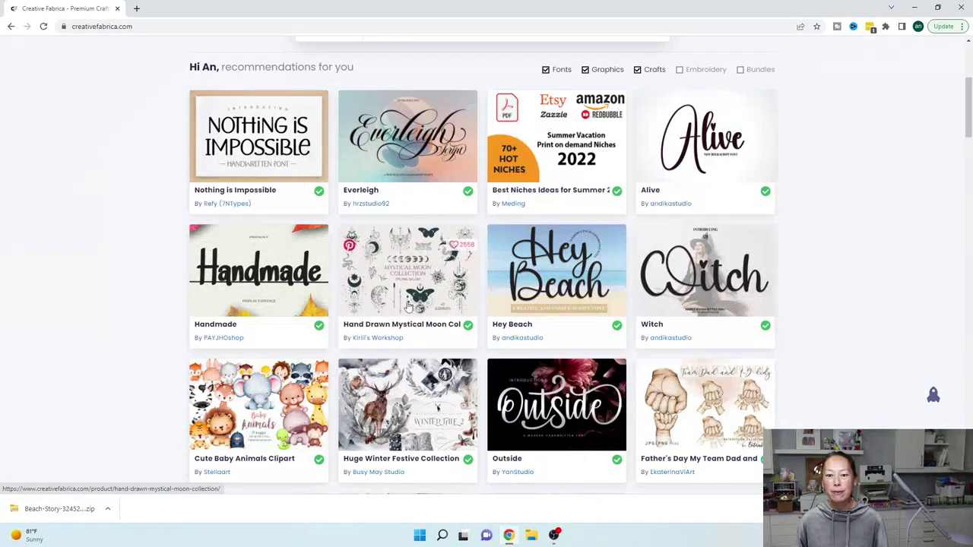
scroll(719, 312, down, 2)
scroll(715, 307, down, 4)
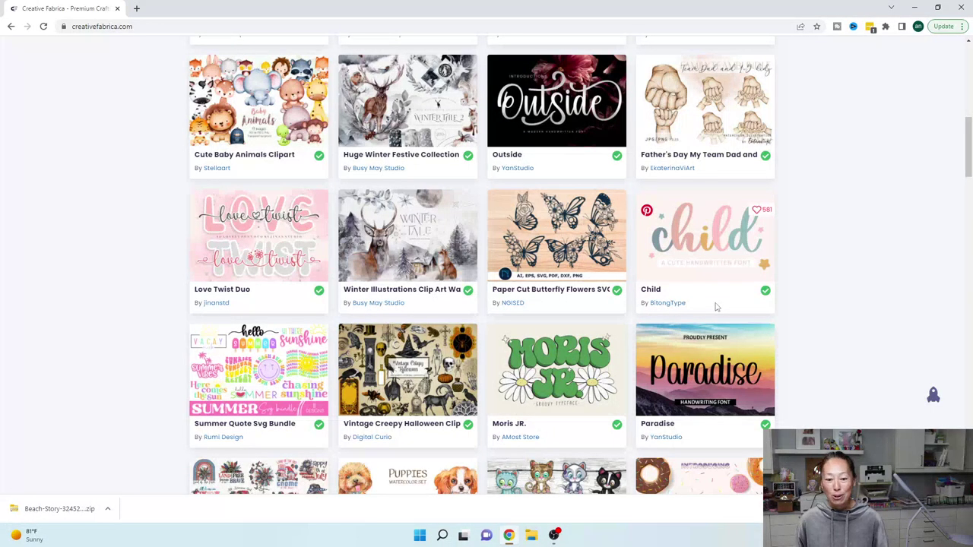
scroll(715, 307, down, 2)
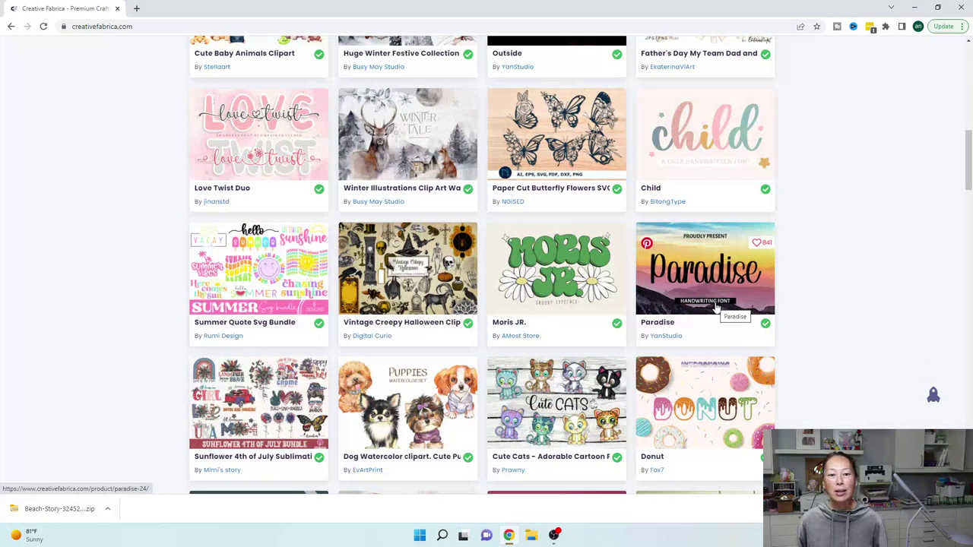
scroll(715, 306, up, 1)
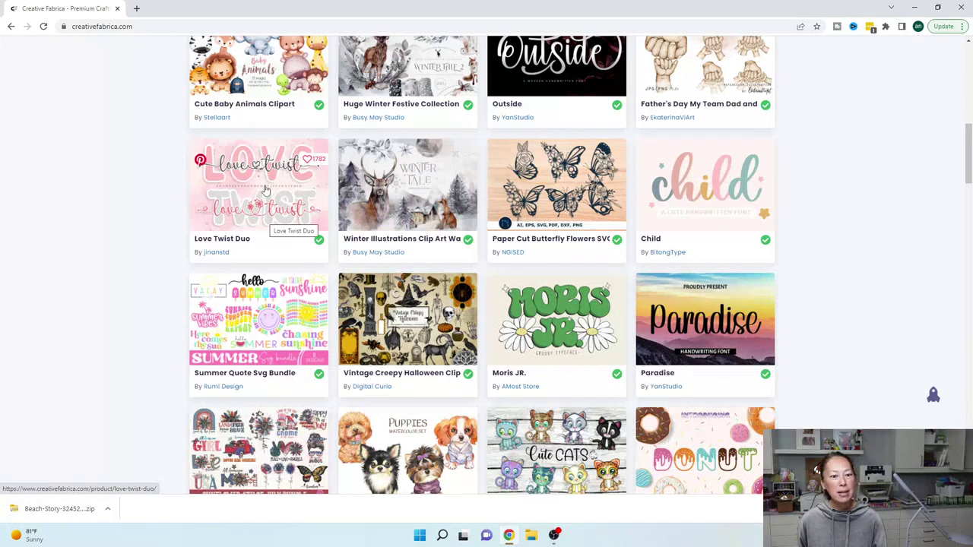
click(264, 214)
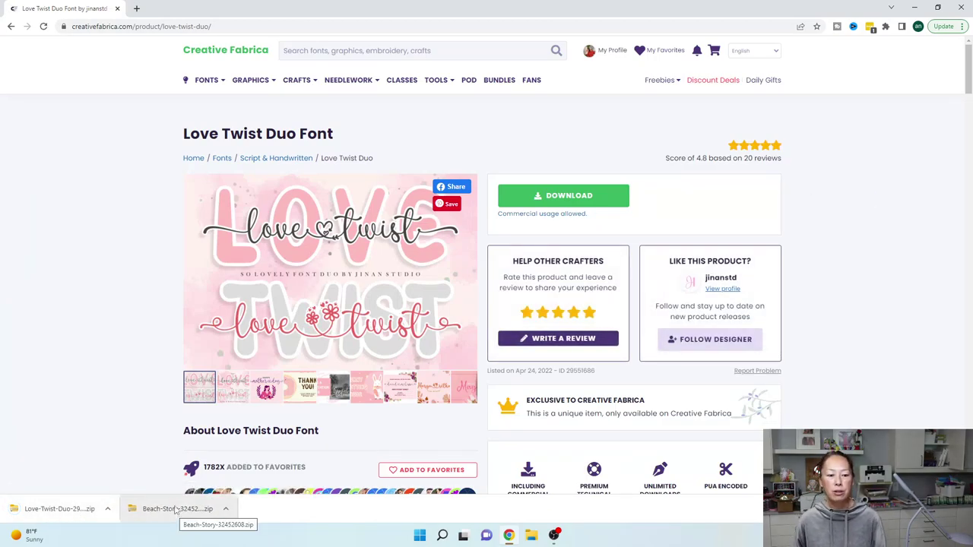
In File Explorer, copy the OpenType files Love Twist and Love Twist Sans from the Love-Twist-Duo archive into the Downloads folder.
click(530, 537)
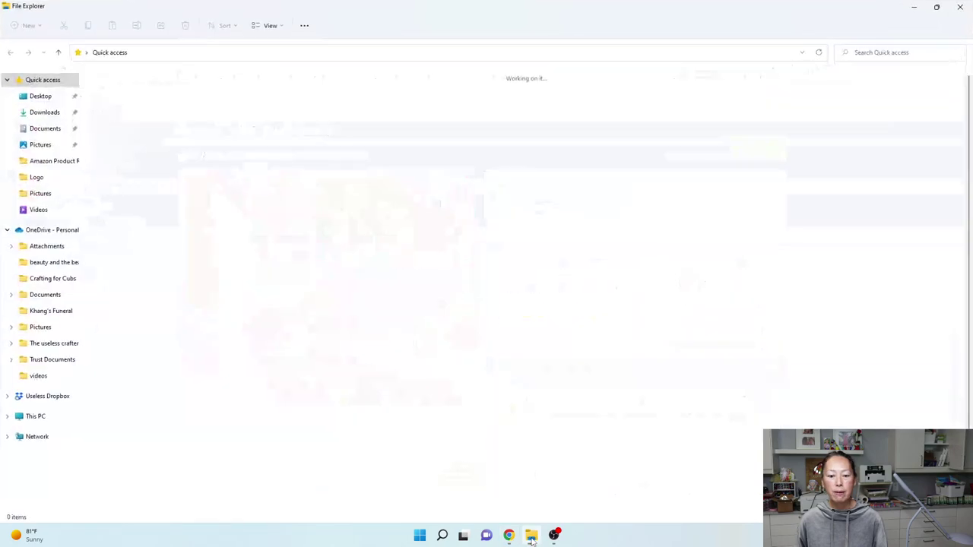
click(50, 112)
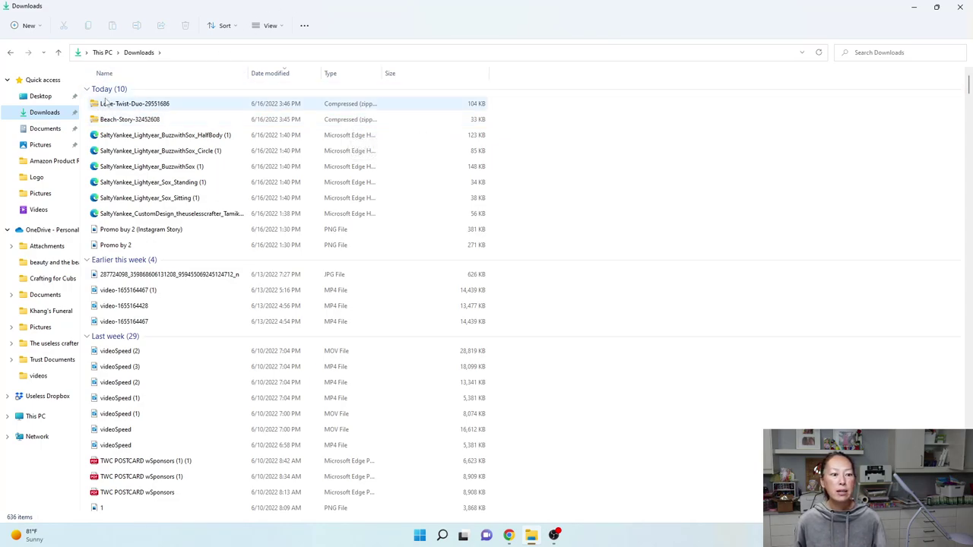
double_click(119, 104)
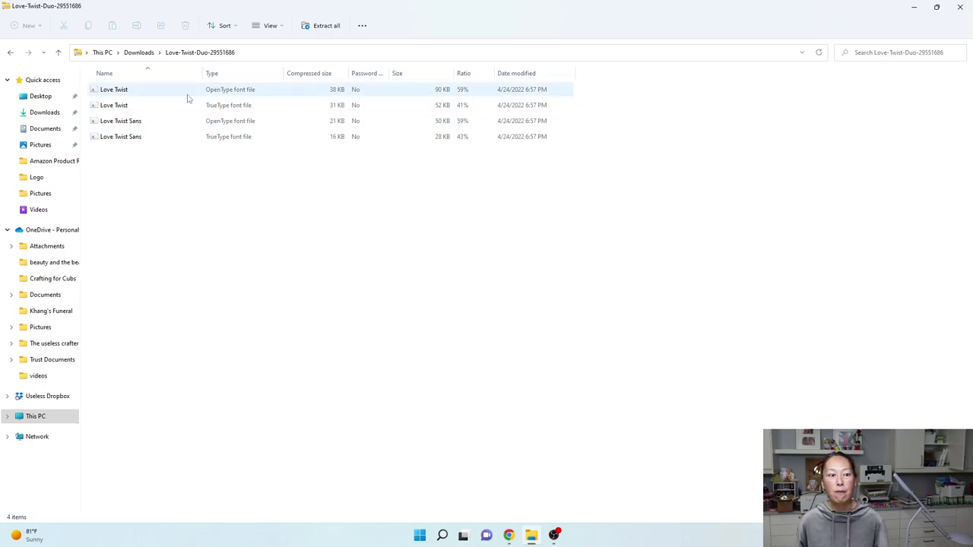
drag(118, 93, 158, 92)
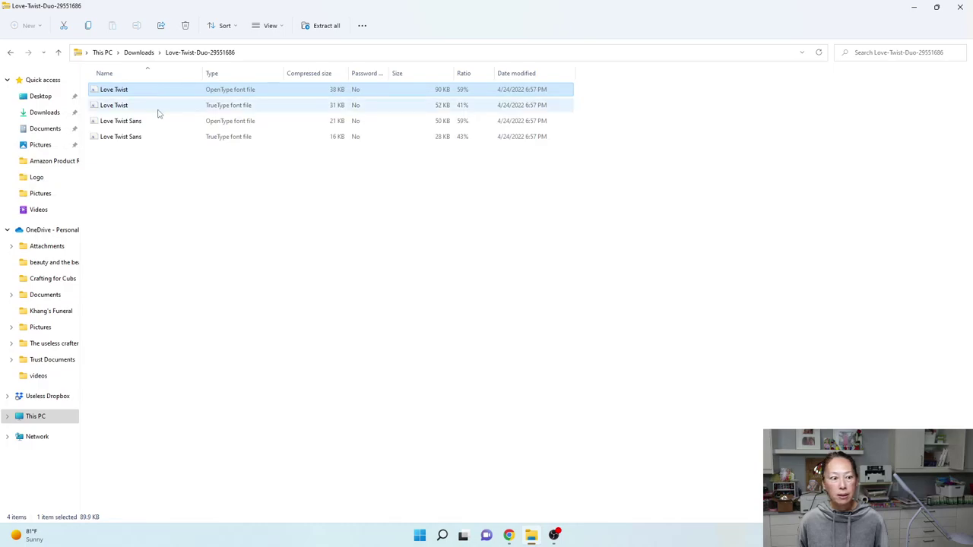
ctrl+click(136, 123)
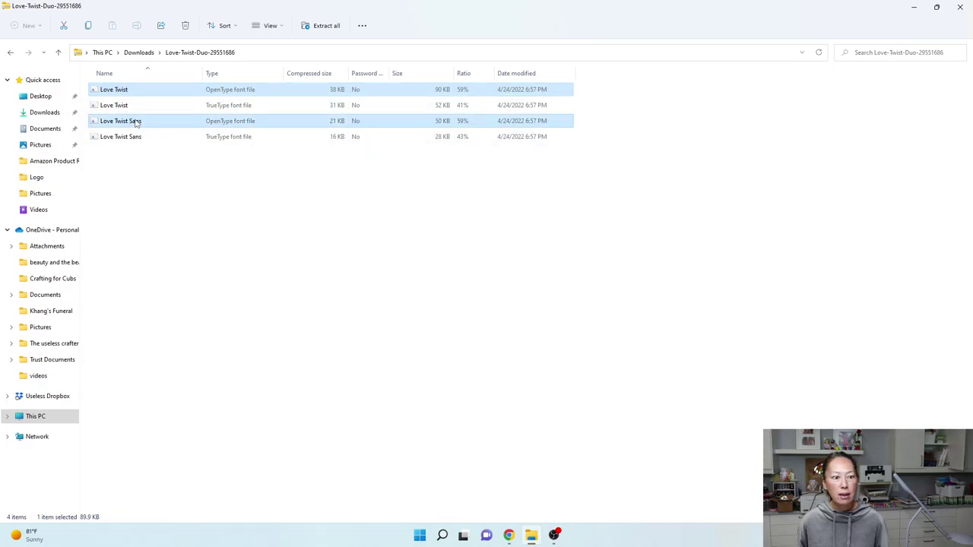
drag(133, 123, 53, 115)
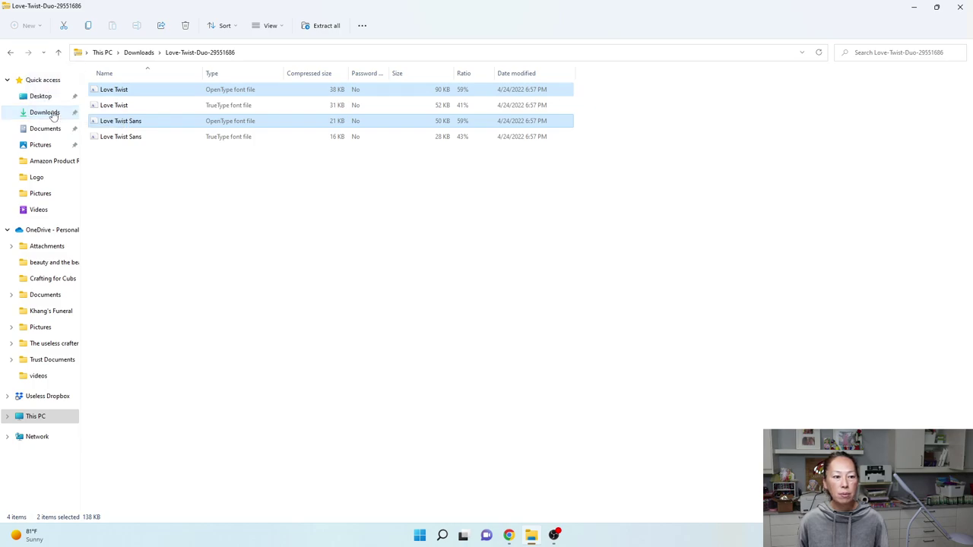
click(49, 113)
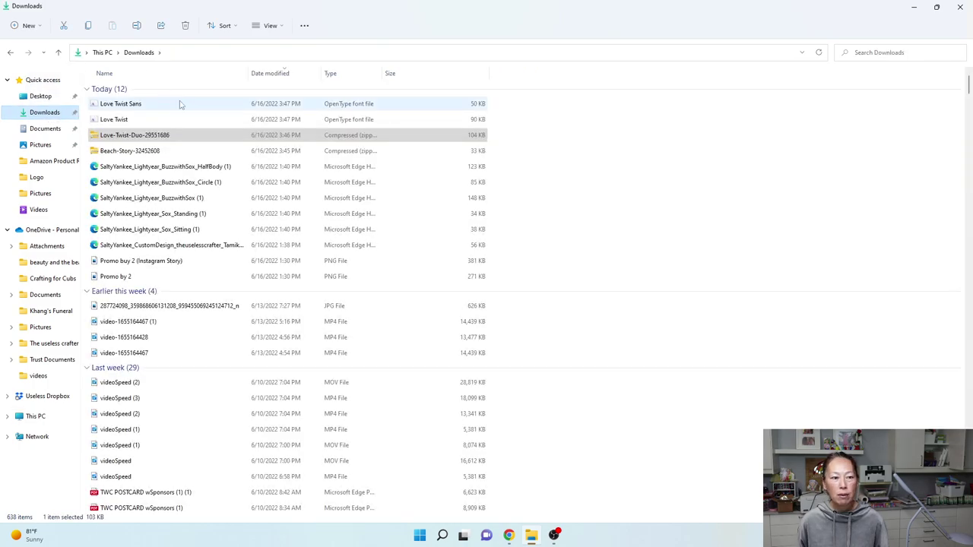
Install the Beach Story font from its downloaded archive and copy the font file into the Downloads folder.
double_click(123, 151)
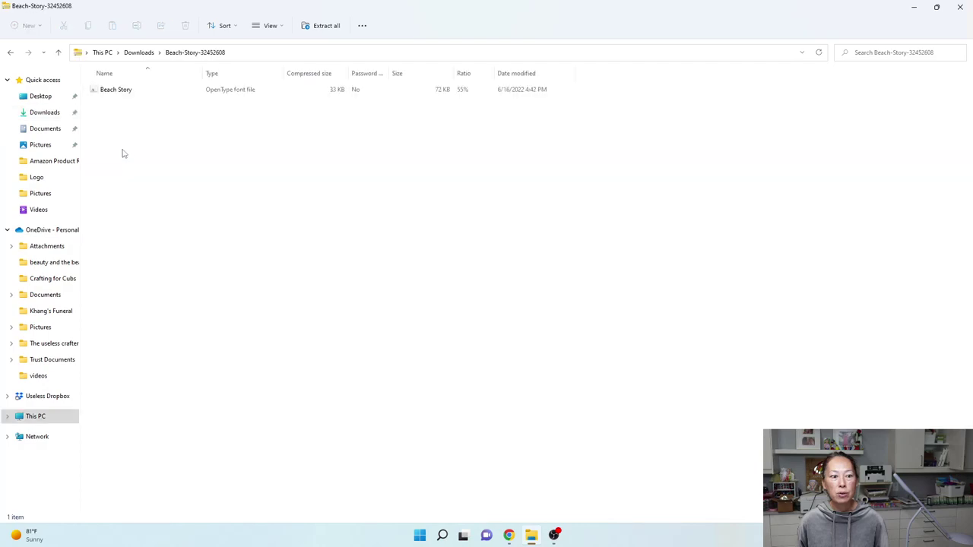
double_click(120, 91)
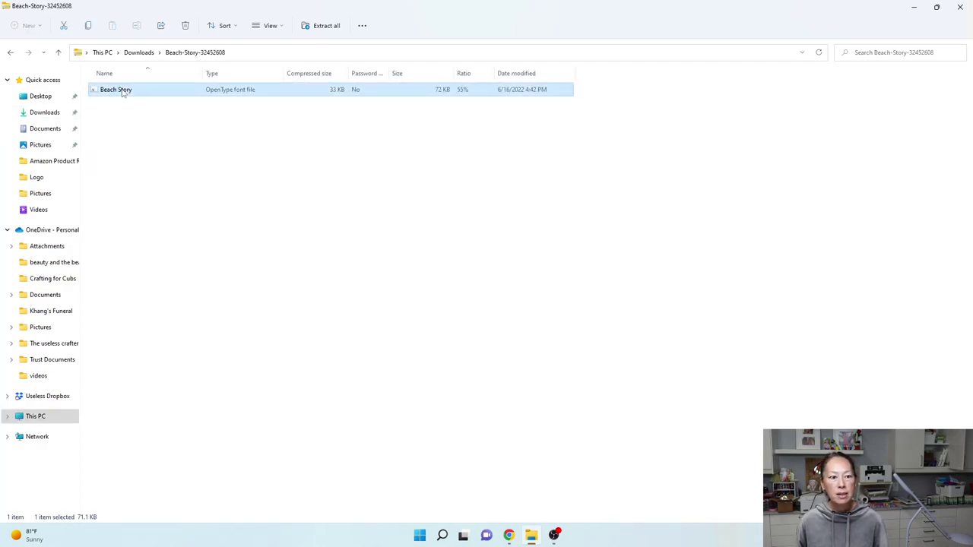
click(65, 43)
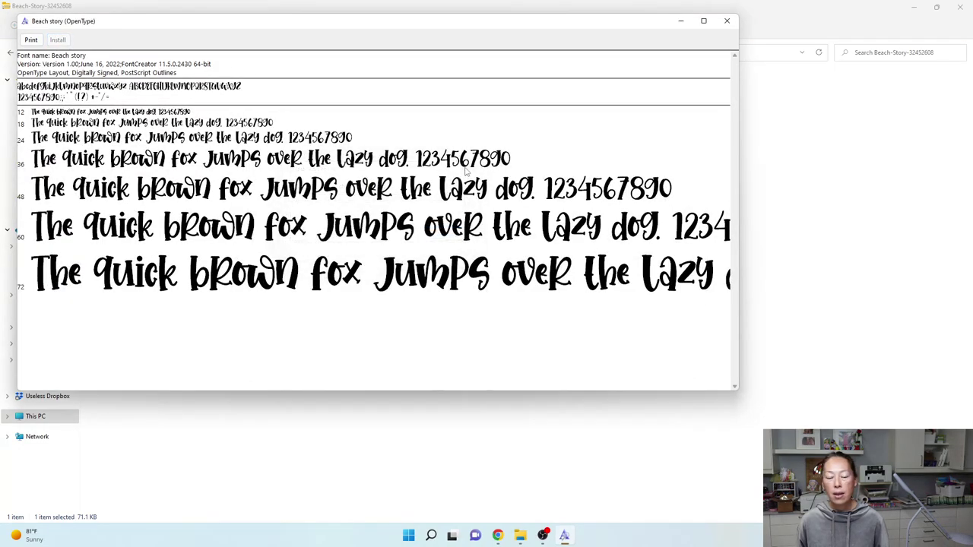
click(728, 21)
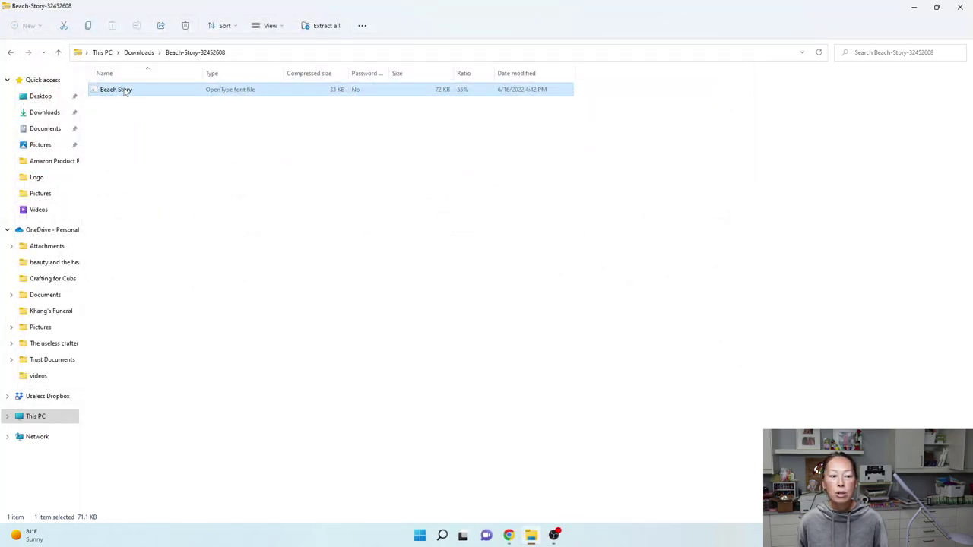
drag(125, 91, 45, 115)
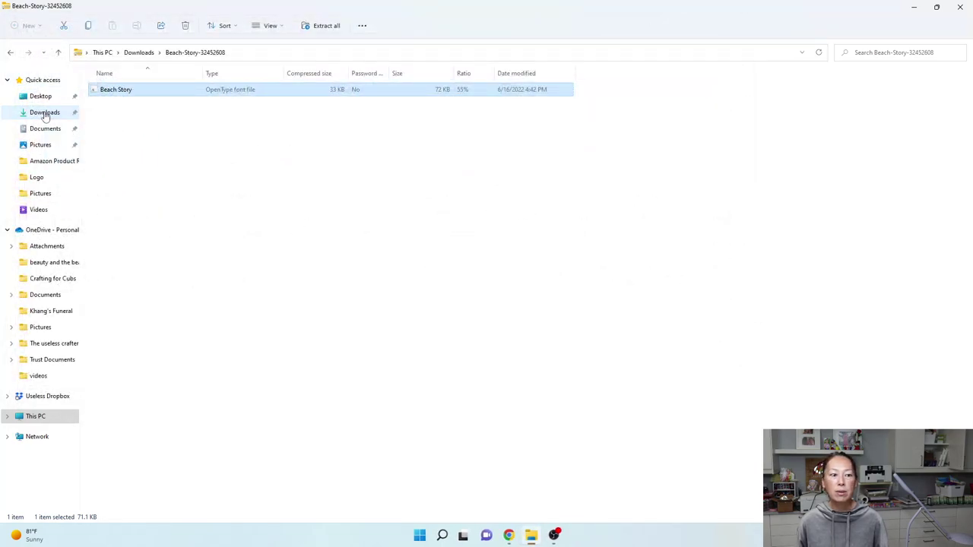
click(44, 113)
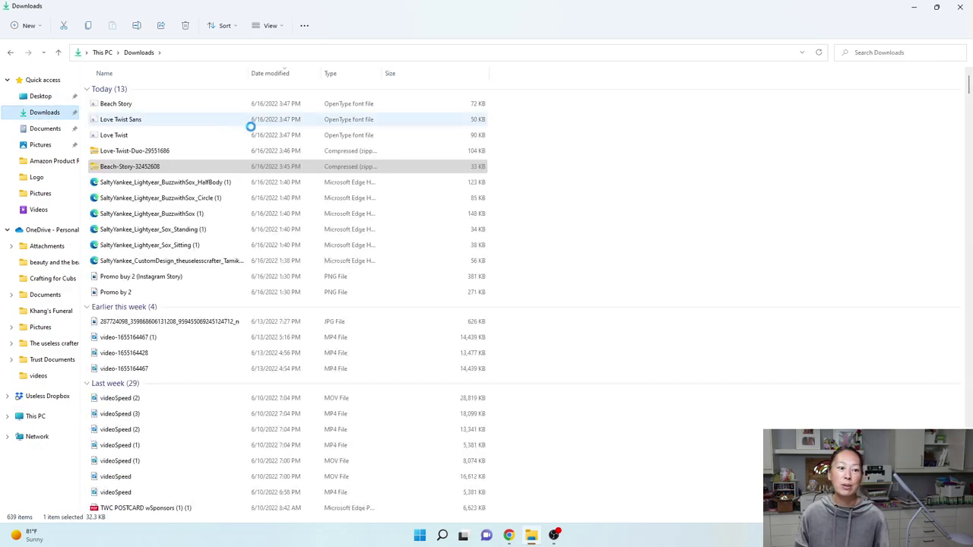
Install the Love Twist Sans and Love Twist fonts from the Downloads folder and close File Explorer.
double_click(118, 120)
click(76, 53)
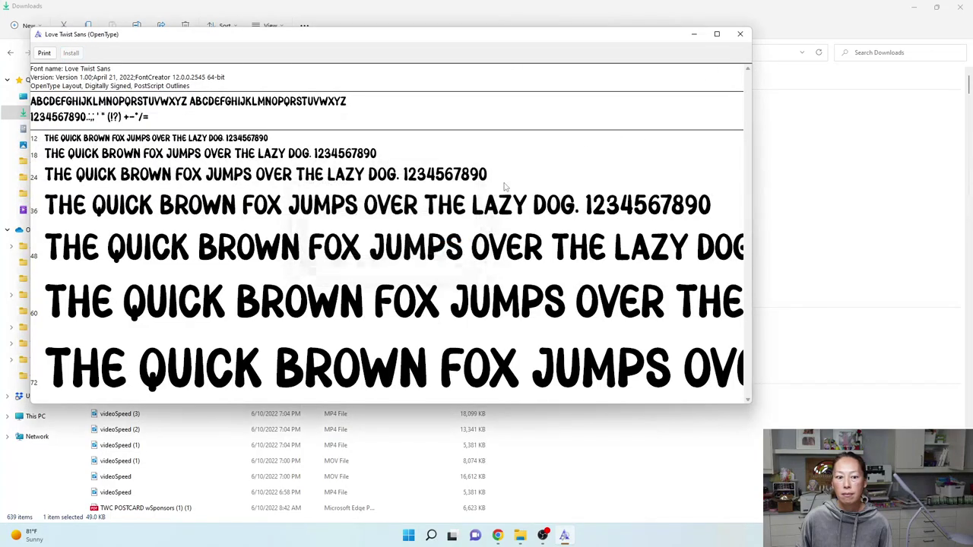
click(739, 33)
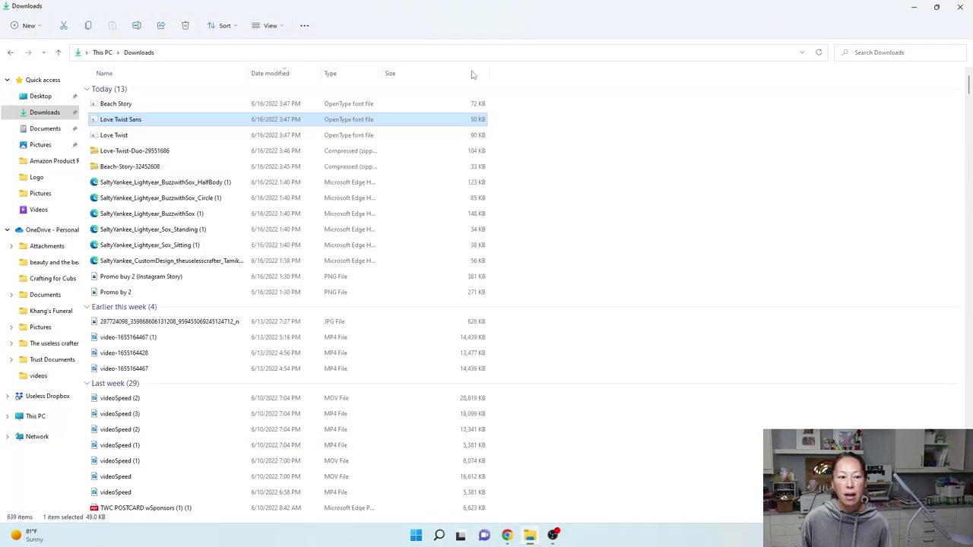
double_click(114, 136)
click(84, 67)
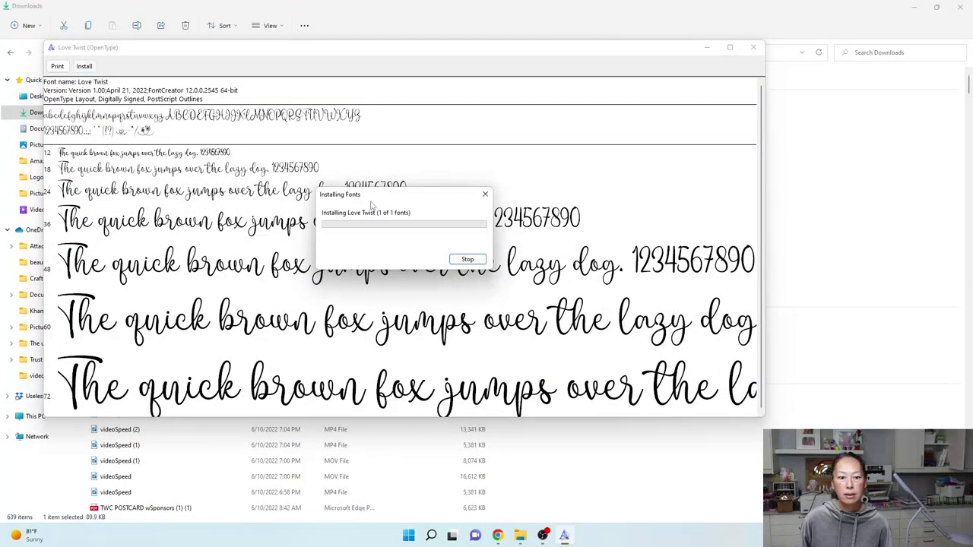
click(741, 47)
click(961, 6)
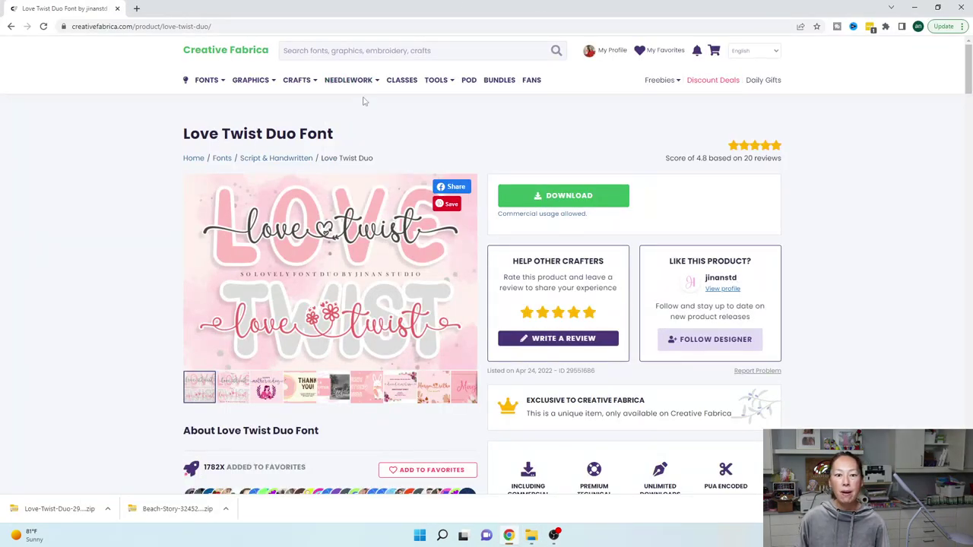
Open Fontcloud from the Creative Fabrica site and upload the Beach Story, Love Twist Sans and Love Twist font files.
click(449, 87)
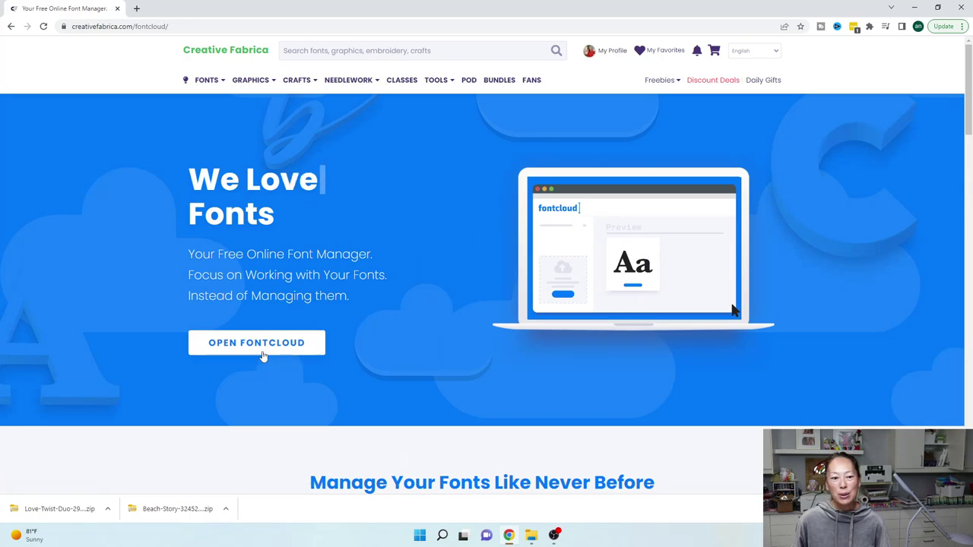
click(257, 343)
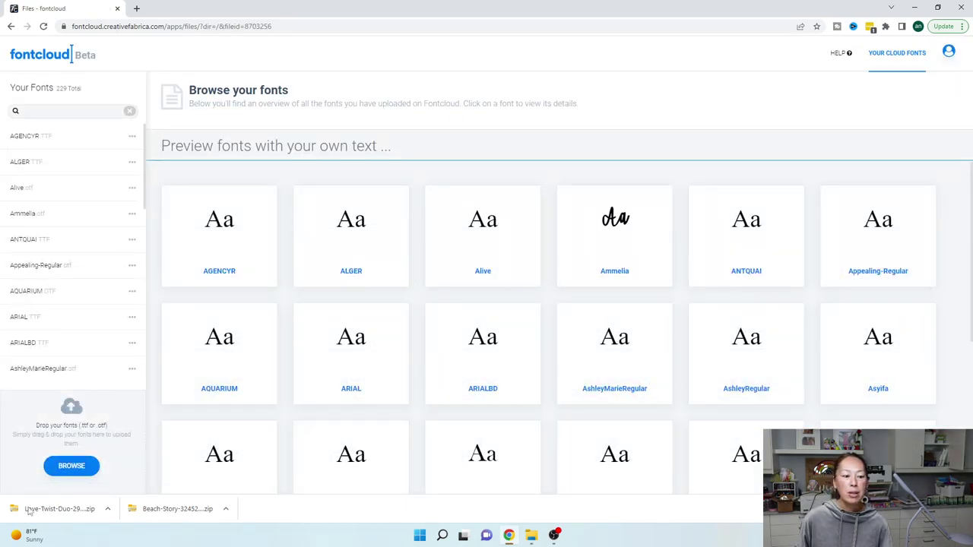
click(72, 465)
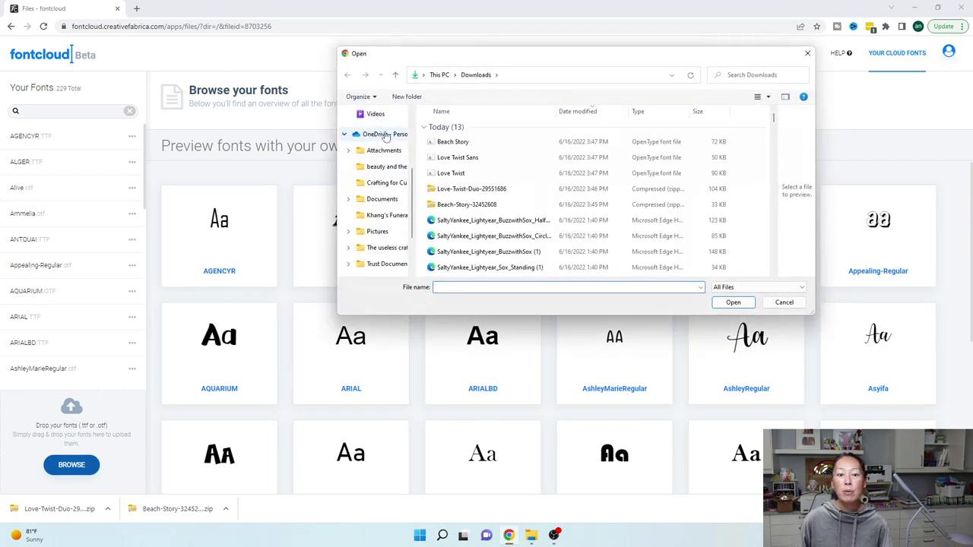
click(456, 142)
ctrl+click(459, 157)
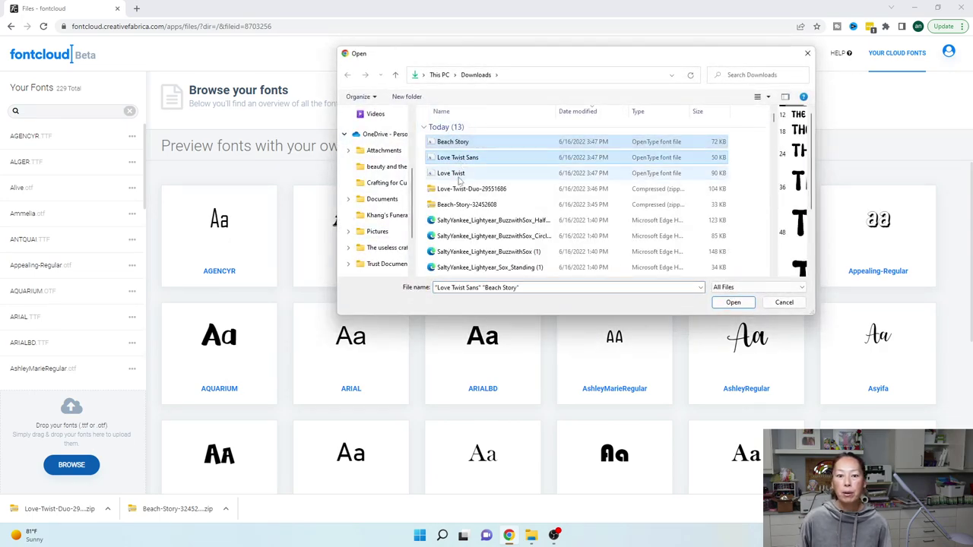
ctrl+click(460, 175)
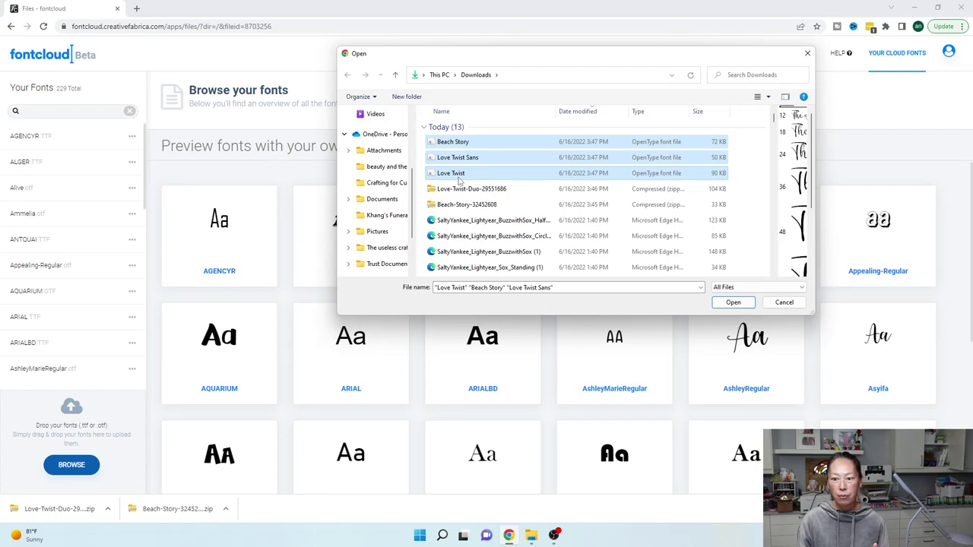
key(Return)
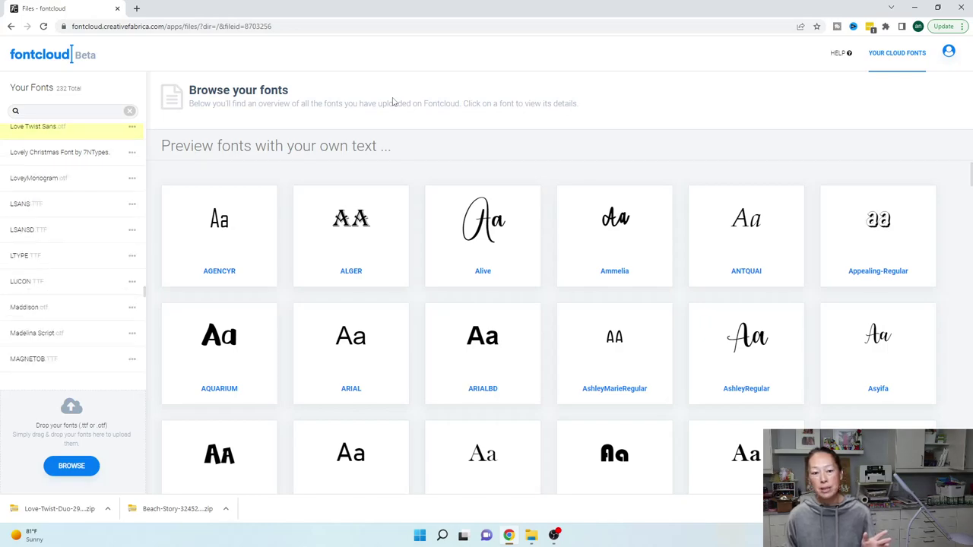
Preview the cloud fonts with a first name as custom text, and replace it with a different first name.
click(344, 145)
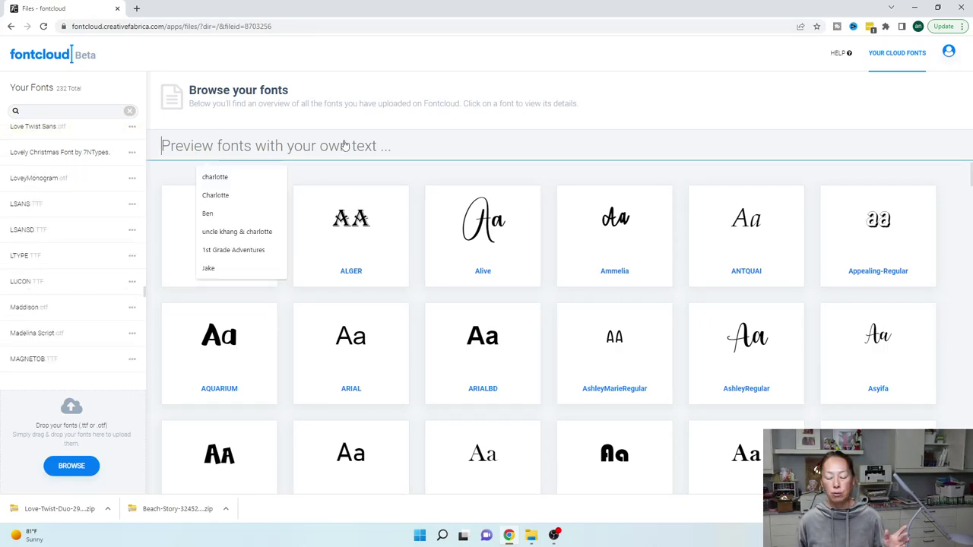
text(Charlot)
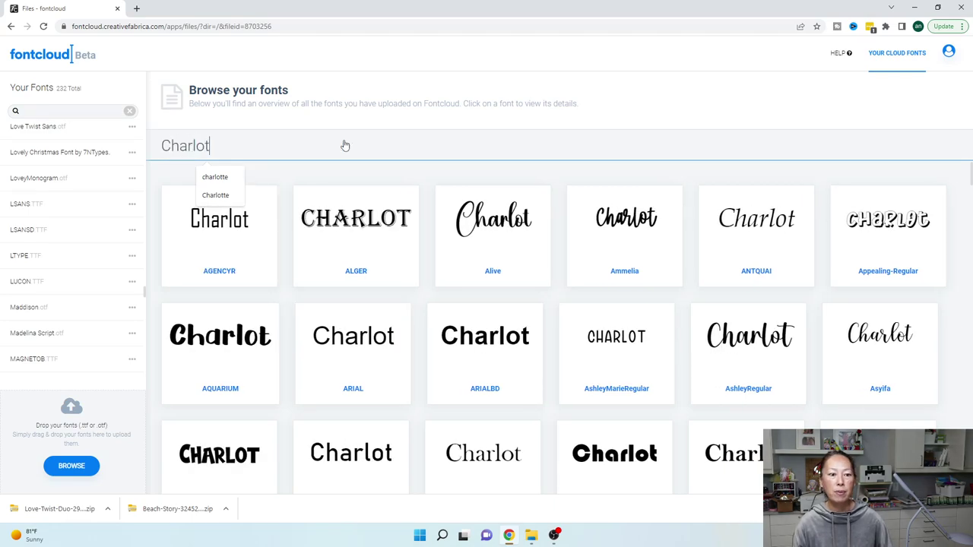
key(BackSpace)
key(BackSpace)
key(BackSpace)
key(BackSpace)
key(BackSpace)
key(BackSpace)
key(BackSpace)
text(Keaton)
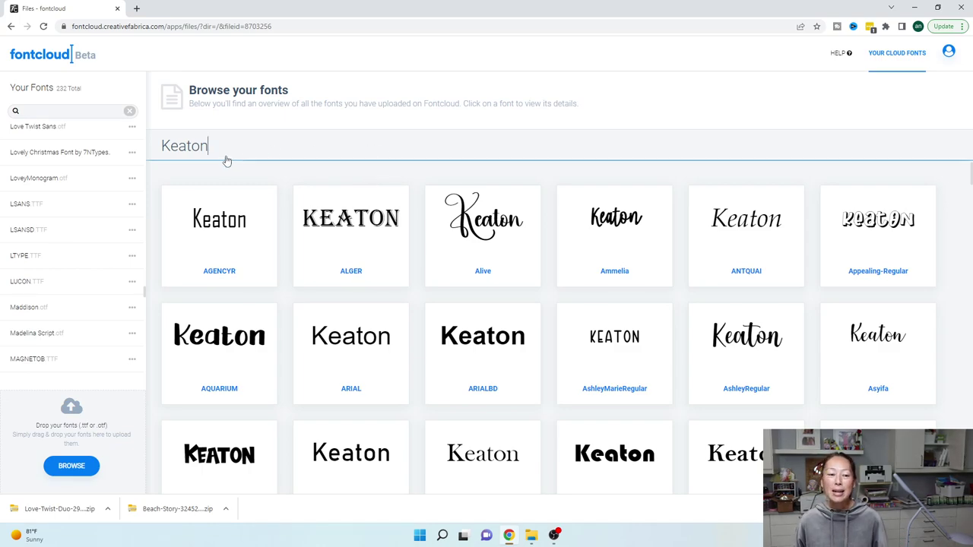
Look through the cloud fonts previewed with the custom text, view the Love Twist font's glyphs, and return to the font overview.
scroll(435, 254, down, 4)
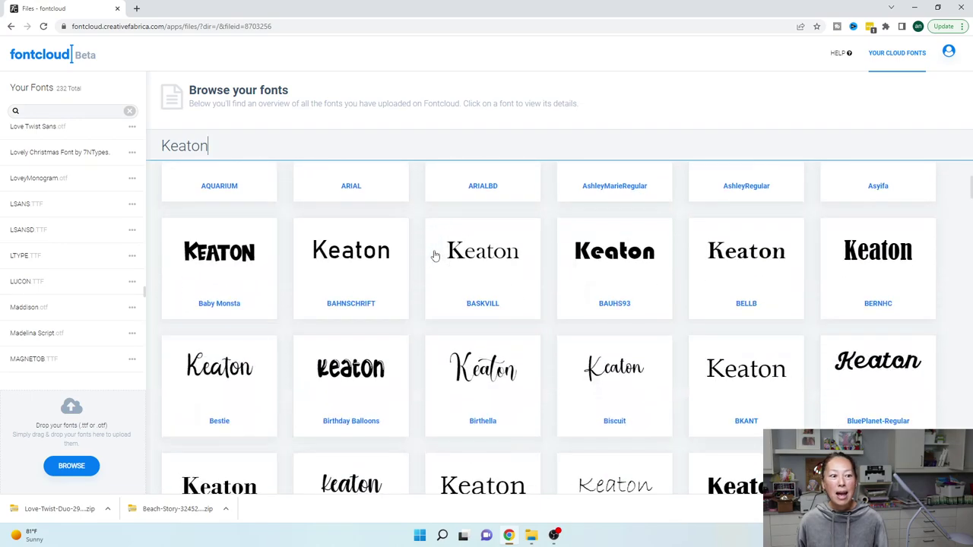
scroll(434, 253, down, 2)
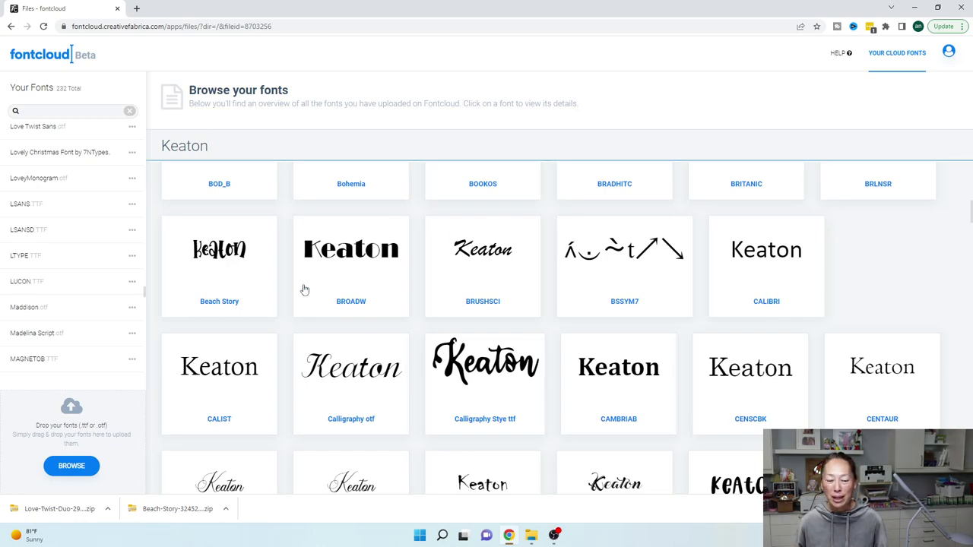
scroll(528, 401, down, 15)
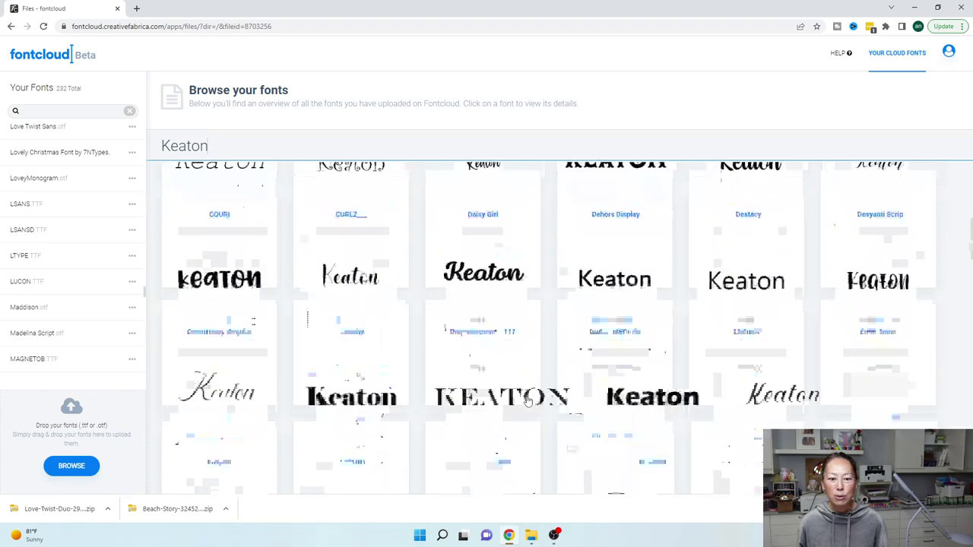
scroll(528, 402, down, 15)
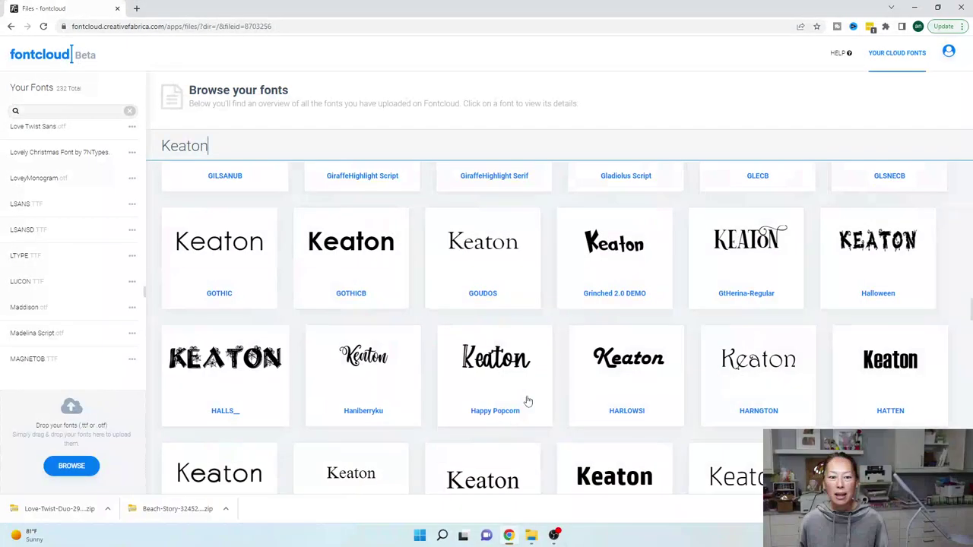
scroll(528, 402, down, 10)
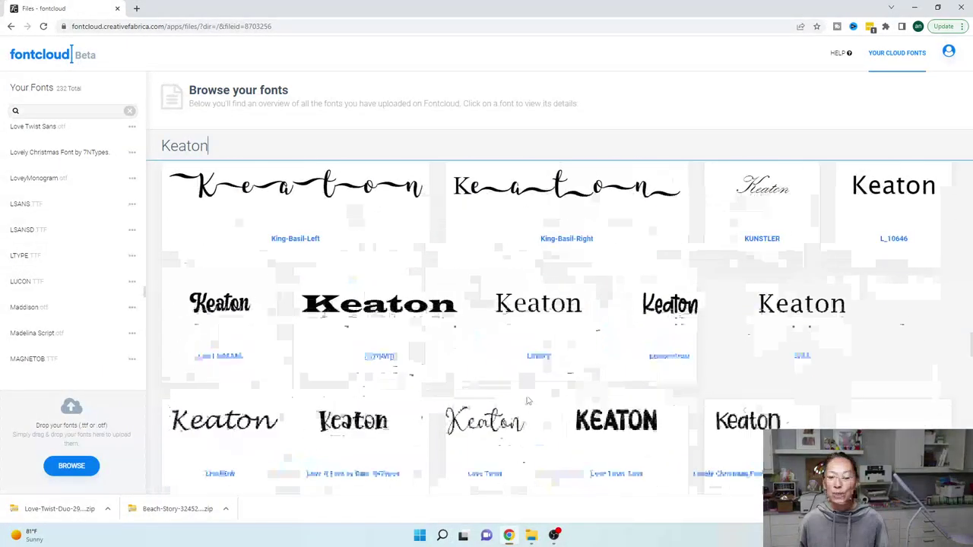
scroll(528, 401, down, 2)
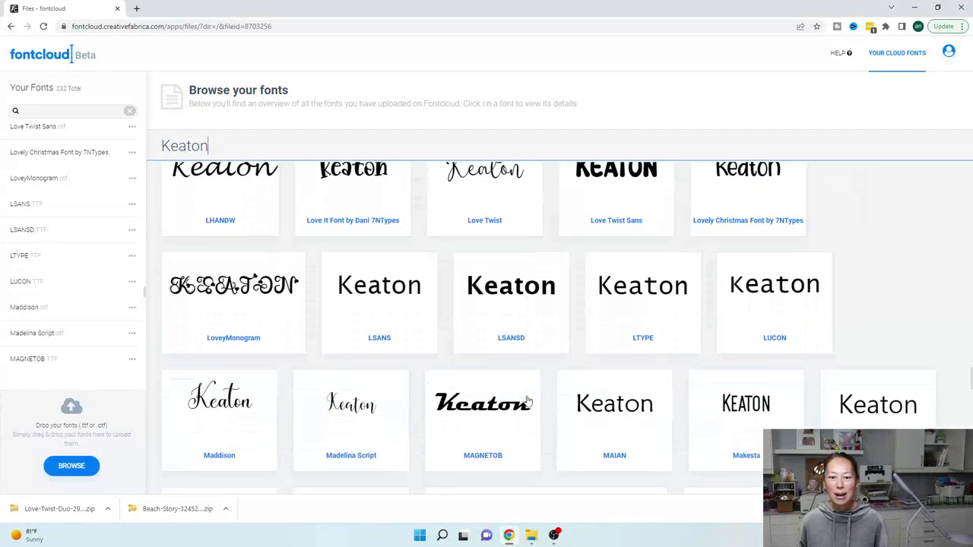
scroll(528, 401, up, 1)
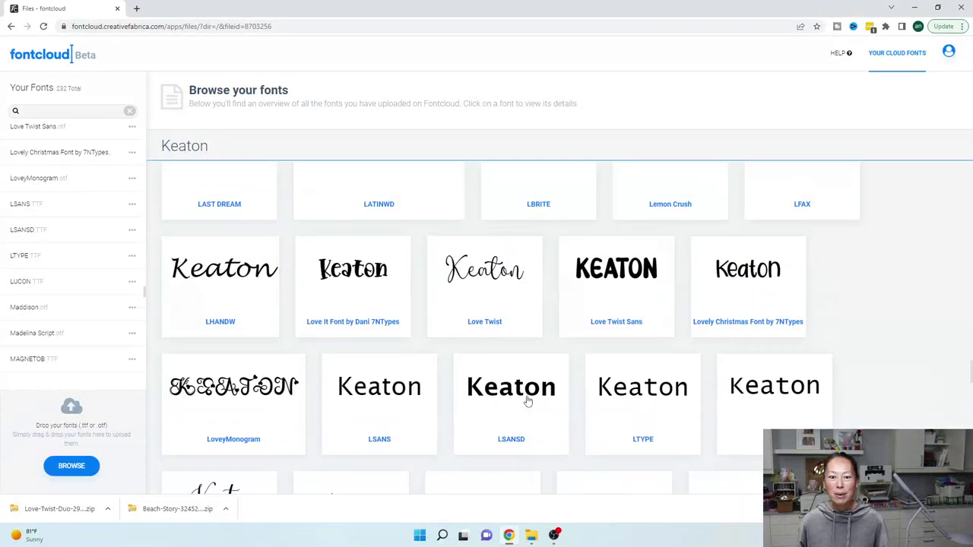
click(495, 276)
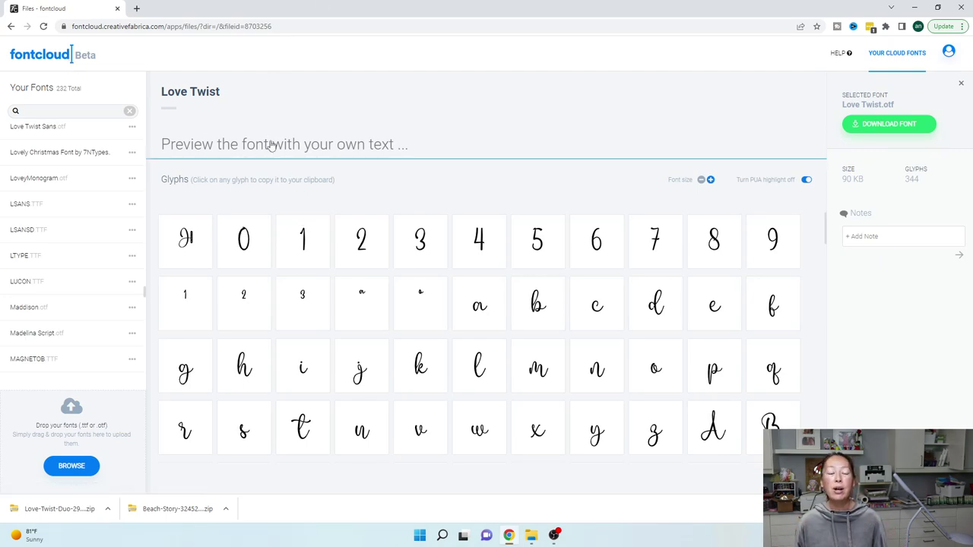
click(961, 84)
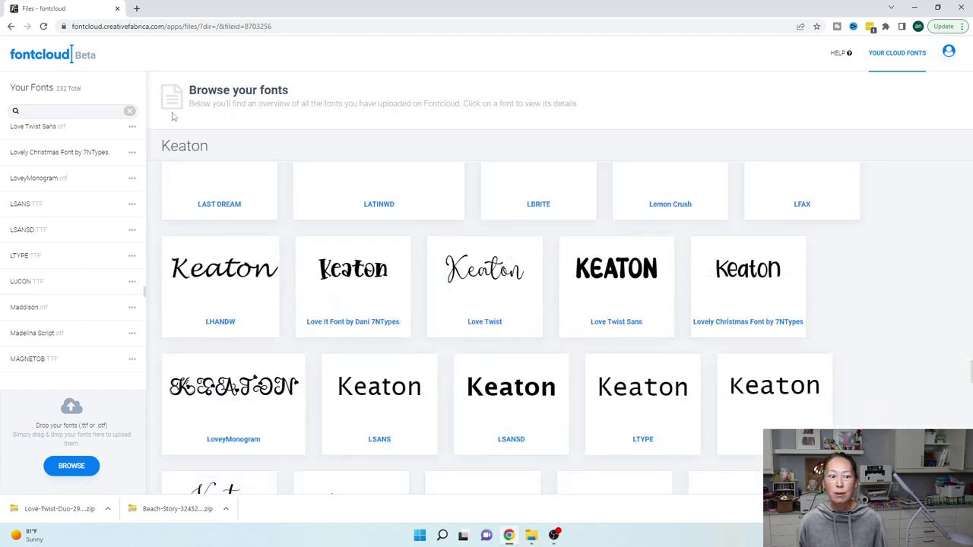
Replace the custom preview text for all cloud fonts with "Summer".
scroll(265, 201, up, 5)
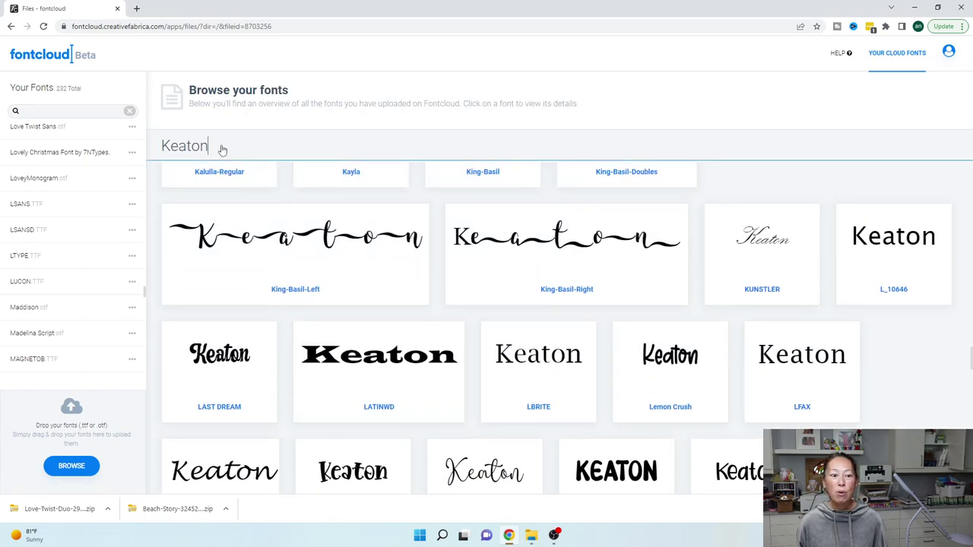
drag(222, 150, 89, 149)
text(Summer)
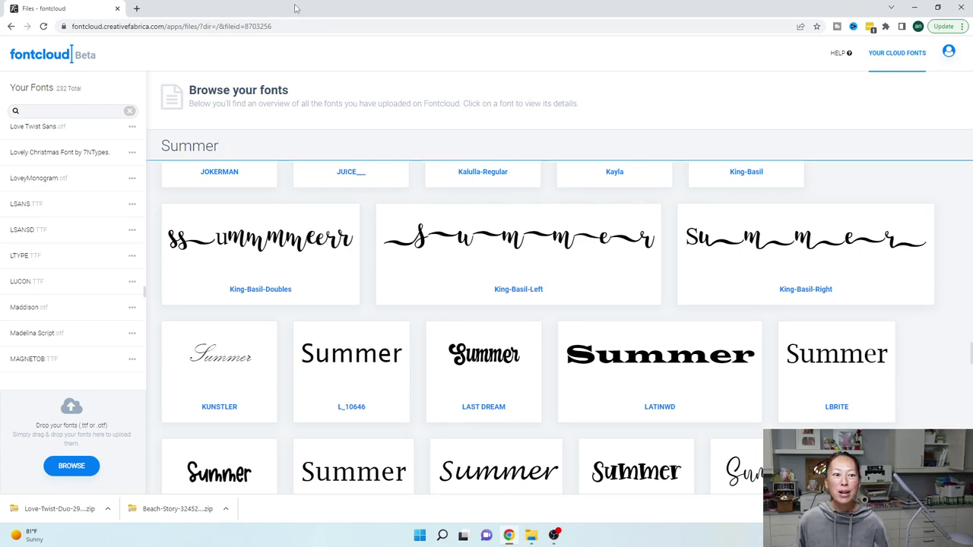
Go to design.cricut.com in a new browser tab and launch the Cricut Design Space desktop app.
click(136, 8)
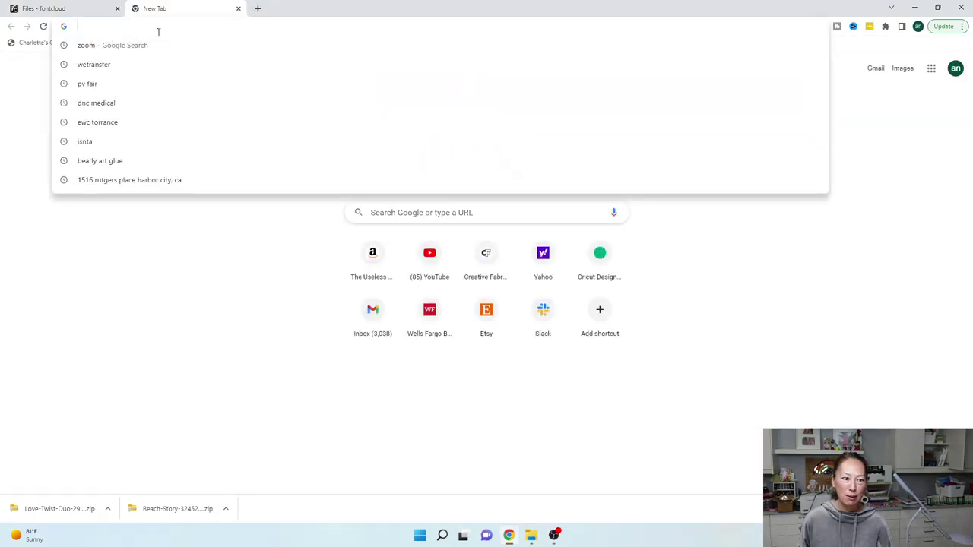
text(de)
key(Return)
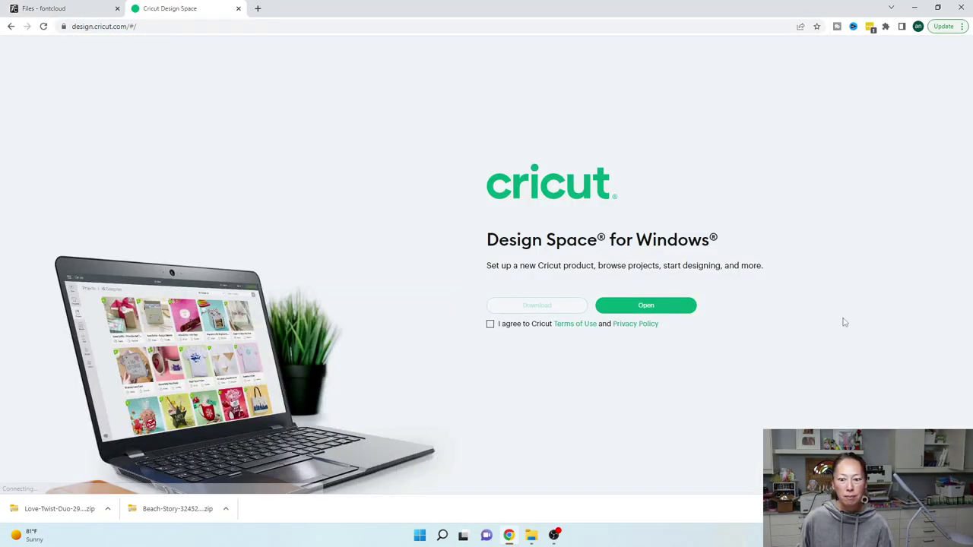
click(643, 306)
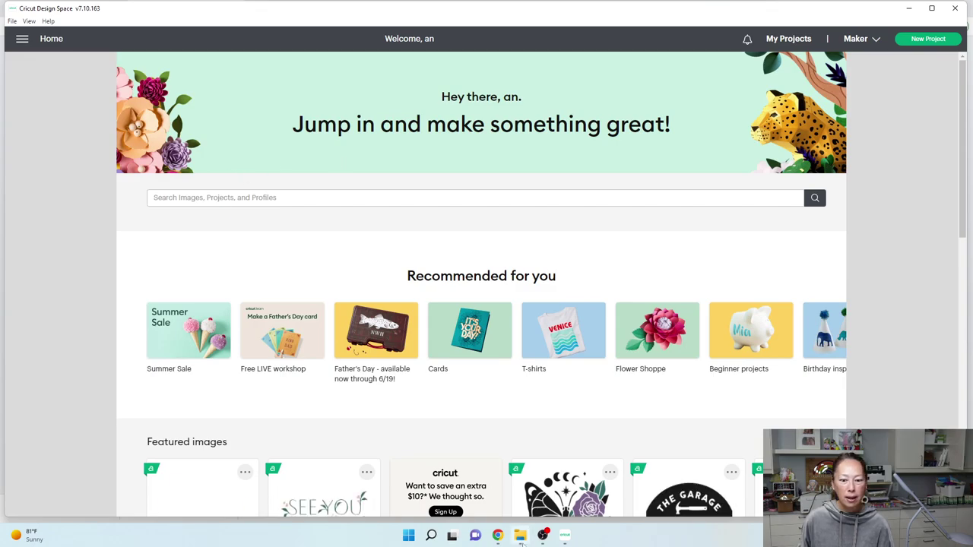
click(520, 535)
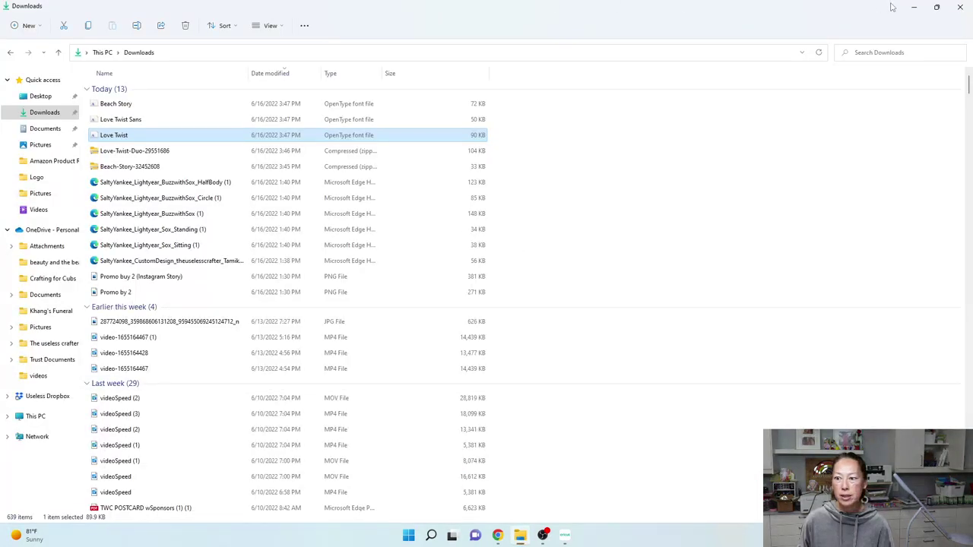
click(937, 7)
drag(503, 94, 0, 91)
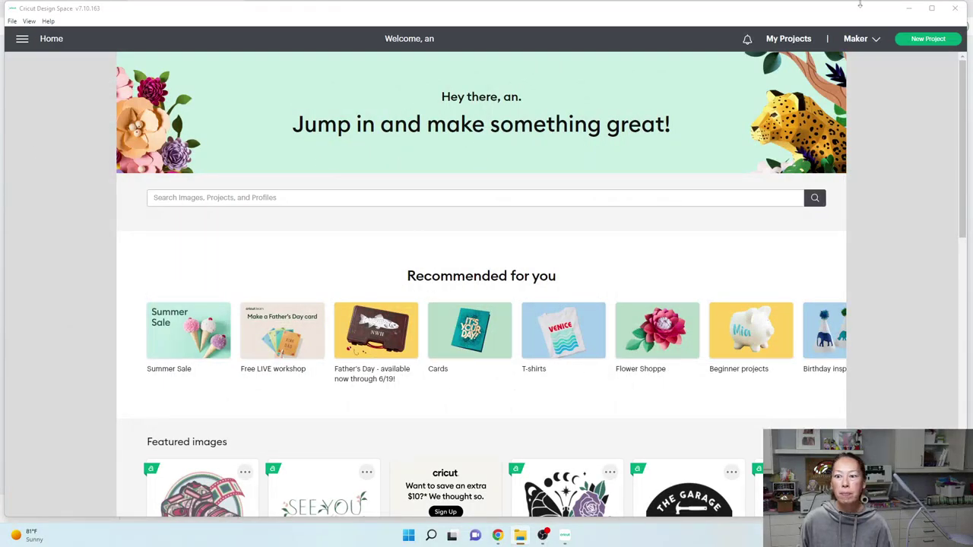
Start a new project and add a text object to the blank canvas.
click(745, 104)
click(745, 104)
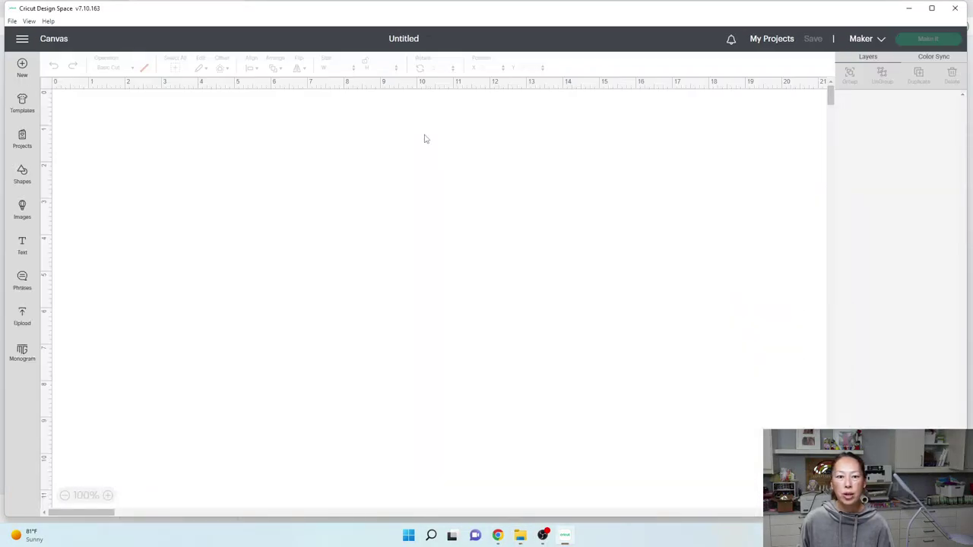
click(23, 247)
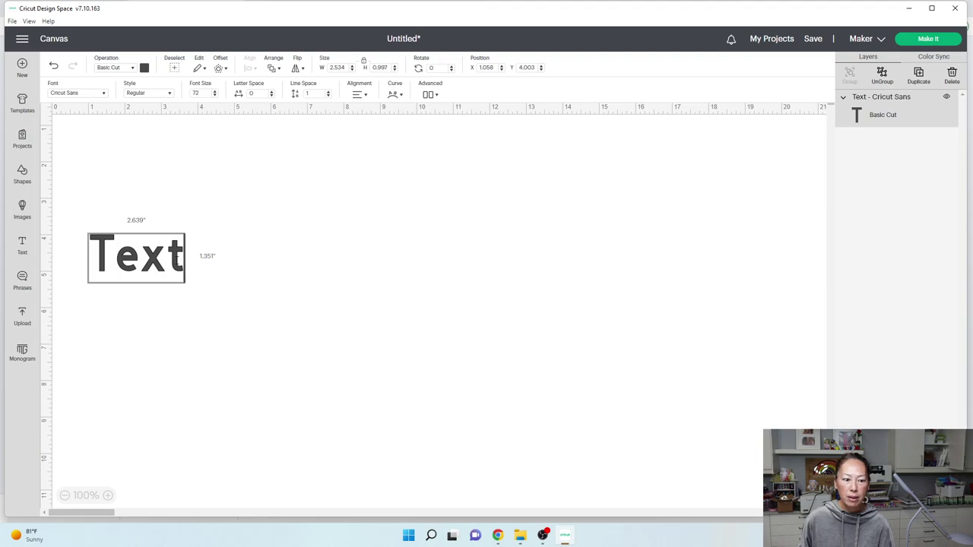
Replace the placeholder wording of the text object with a first name.
double_click(177, 259)
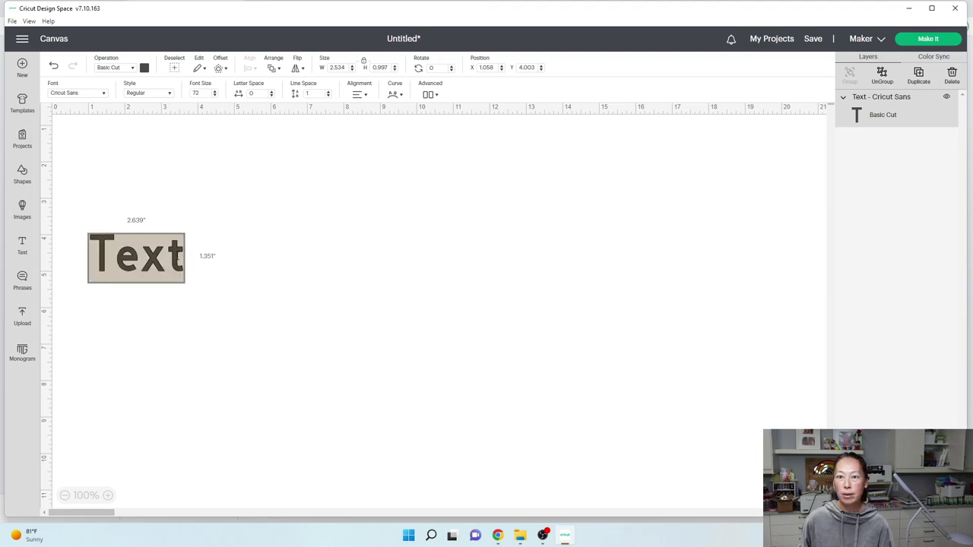
click(291, 267)
click(141, 262)
click(140, 259)
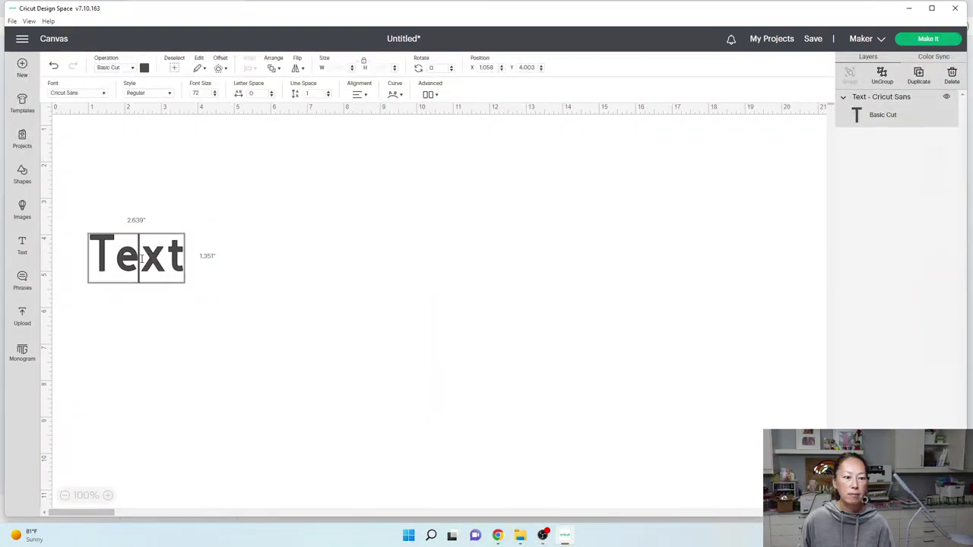
click(161, 259)
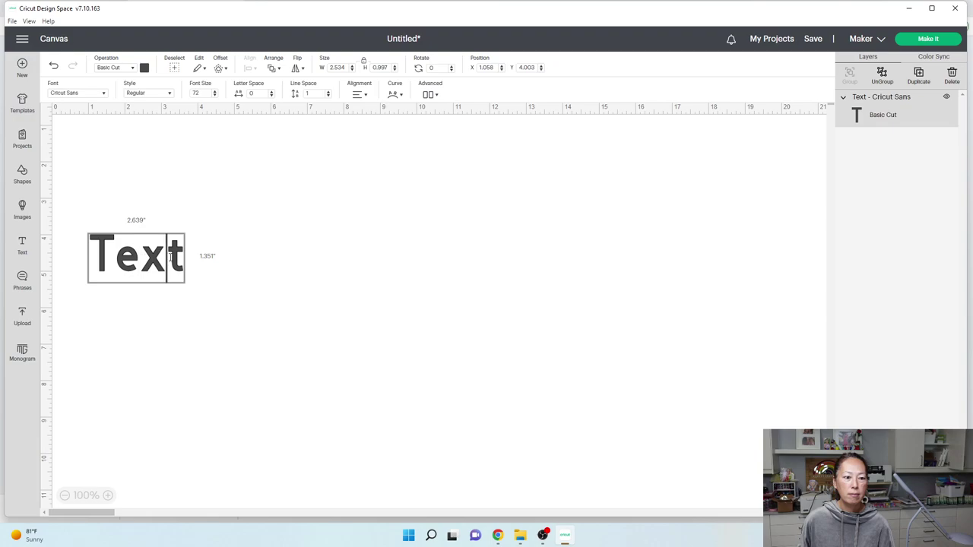
drag(180, 258, 34, 261)
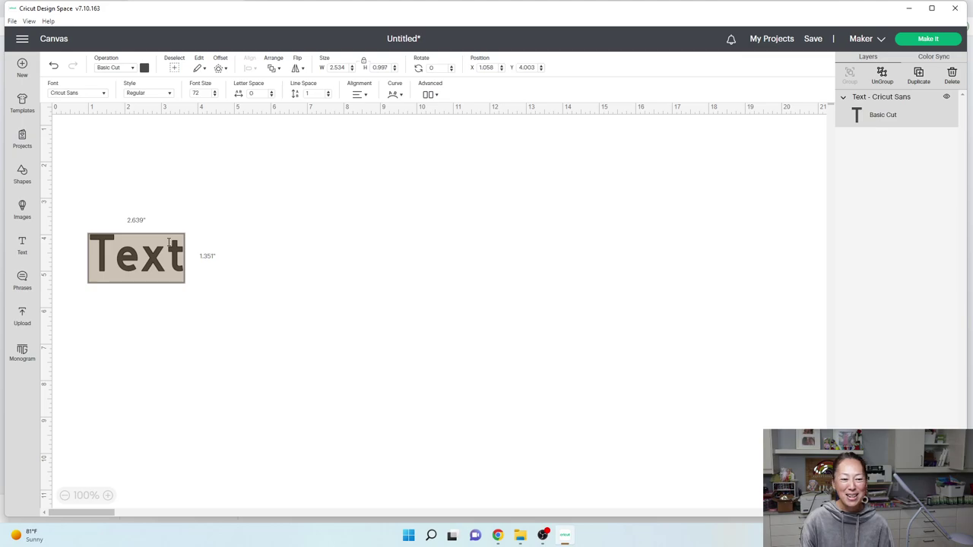
text(Keaton)
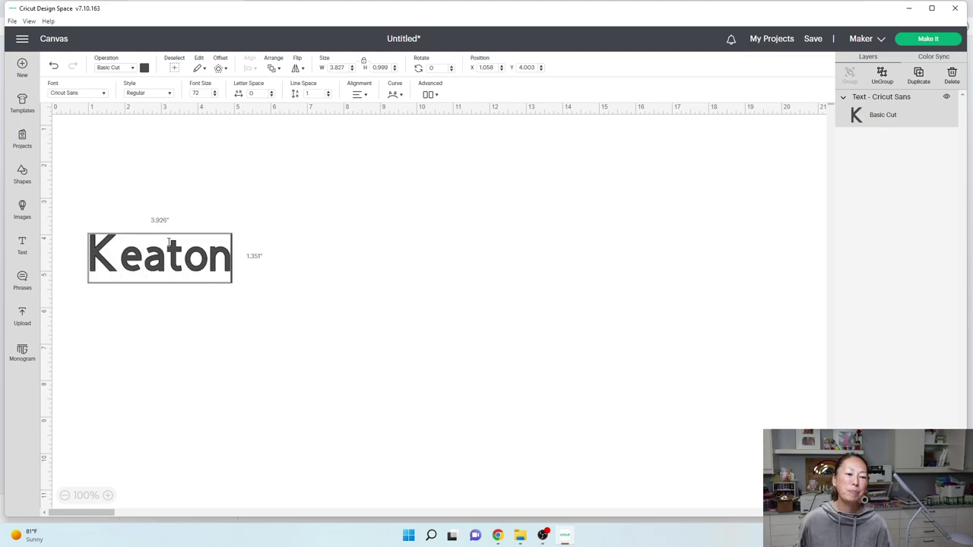
Set the name's font to Beach Story, enlarge it to about 6.9 by 2.5 inches and move it to the canvas's upper middle.
click(97, 93)
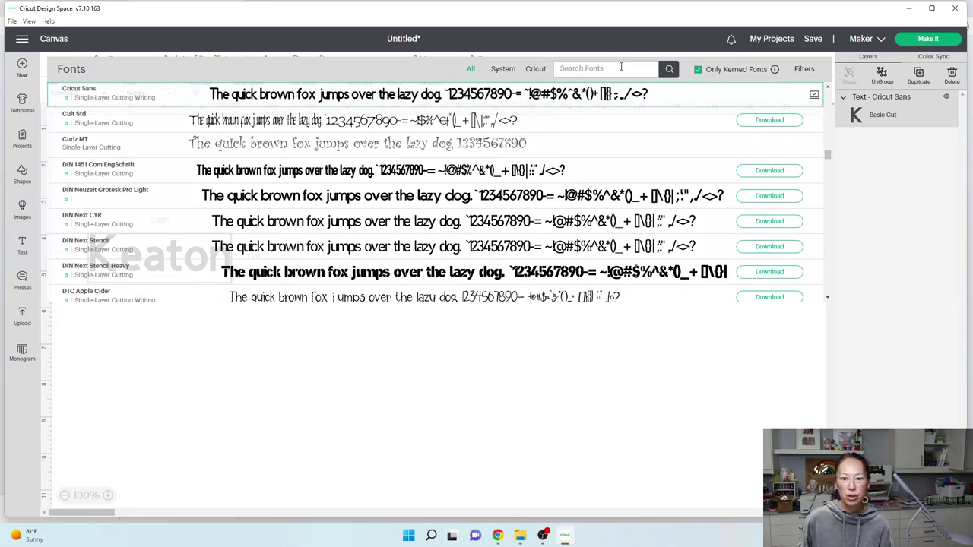
text(beach)
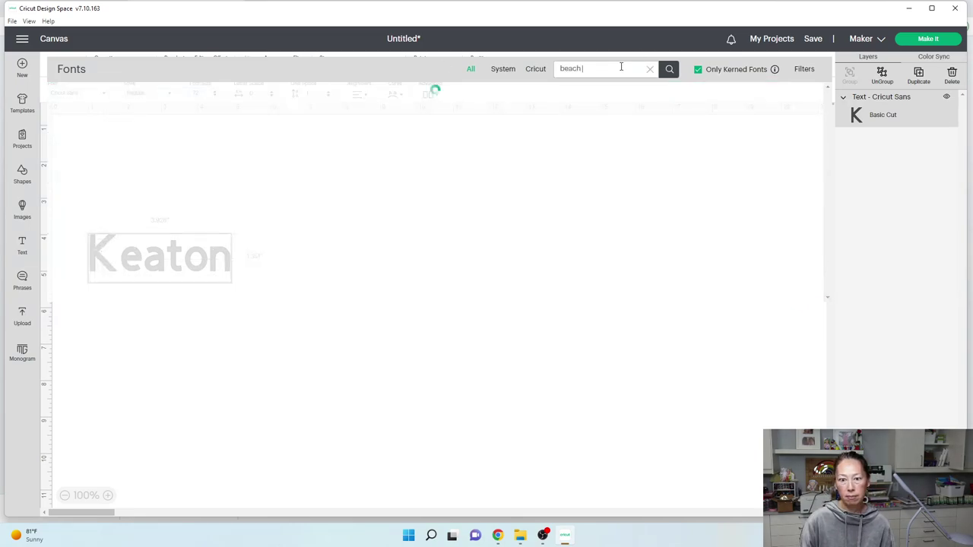
click(310, 121)
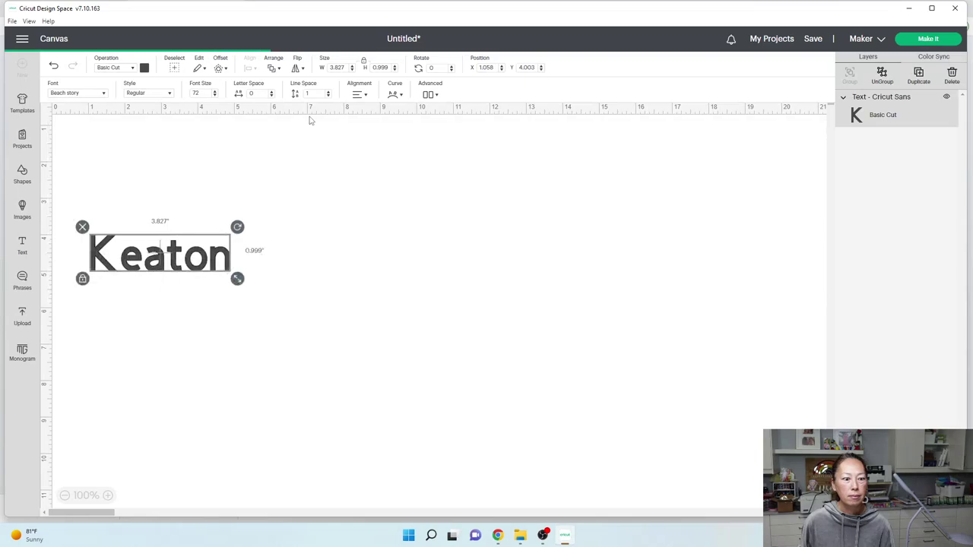
drag(184, 262, 607, 280)
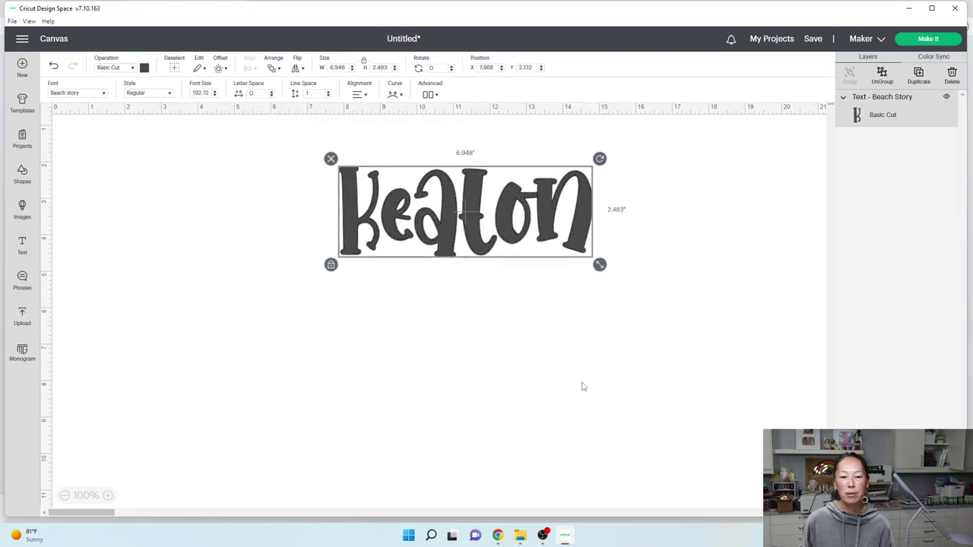
click(581, 390)
Duplicate the Beach Story name and place the copy below the original at about X 1.6, Y 6.5 inches.
click(469, 198)
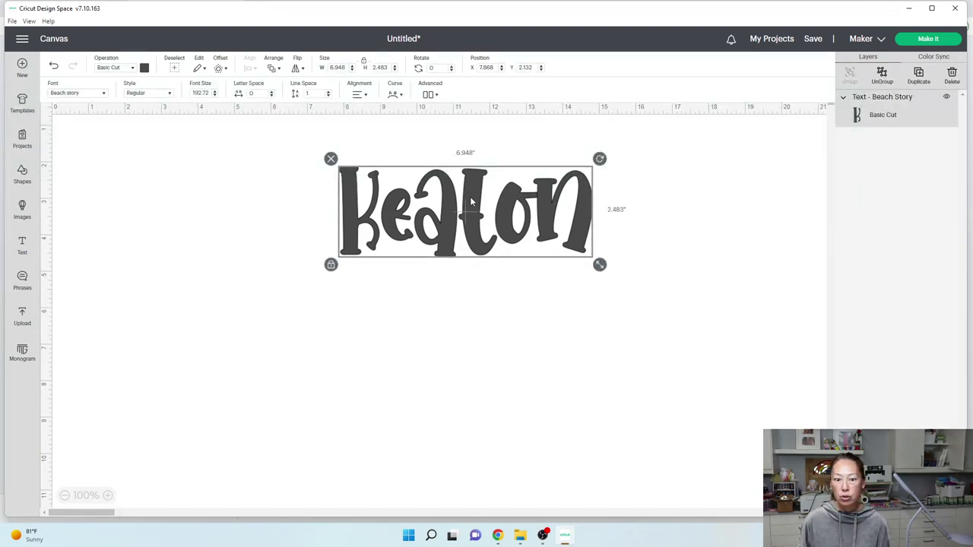
key(ctrl+c)
key(ctrl+v)
drag(305, 161, 348, 378)
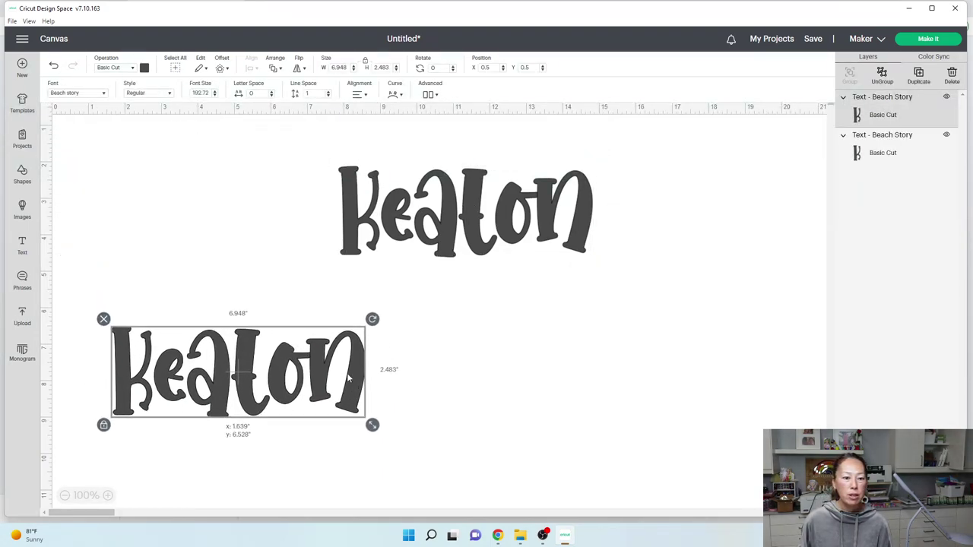
Find the Love Twist font by searching "love twi" and apply it to the lower copy of the name.
click(88, 95)
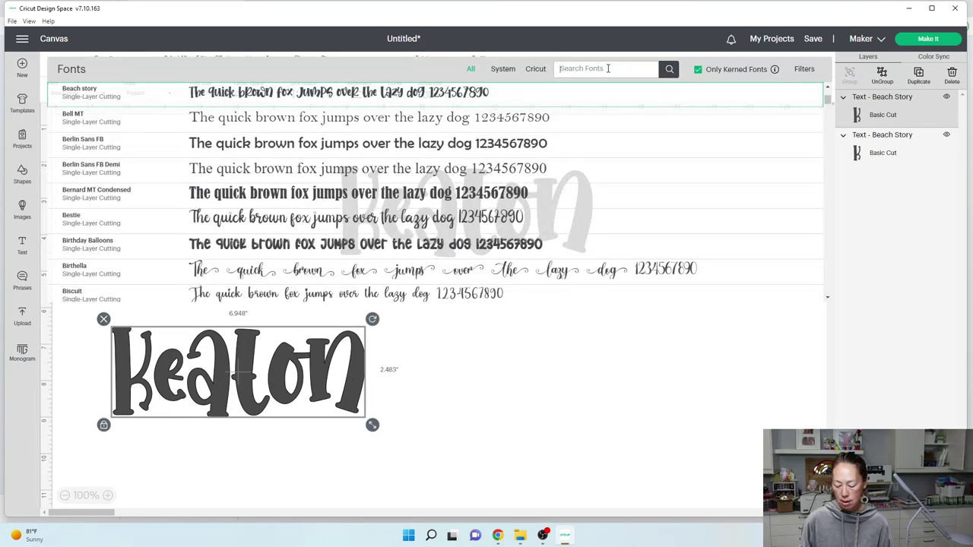
text(love twi)
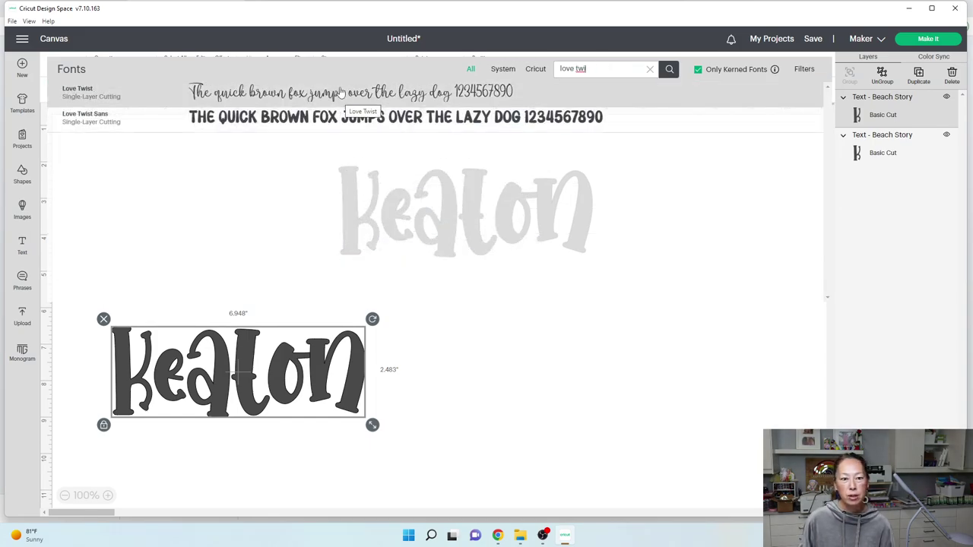
click(331, 97)
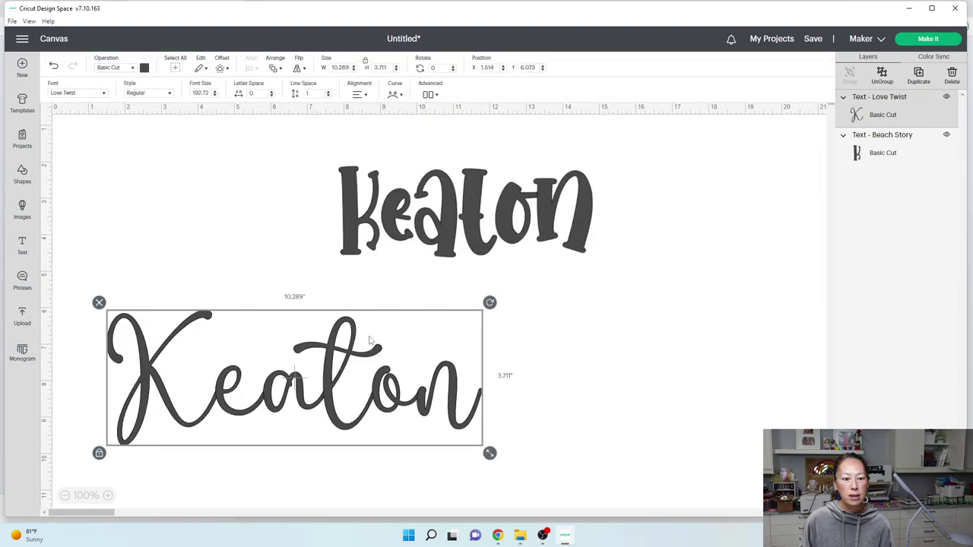
click(606, 382)
Try the Love Twist Sans font on a pasted copy of the Love Twist name and delete that copy.
click(433, 391)
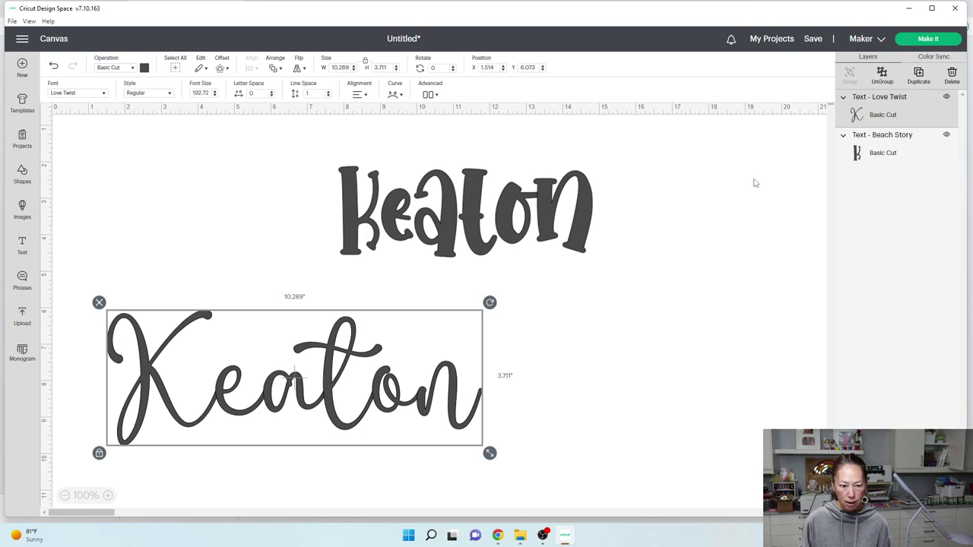
key(ctrl+v)
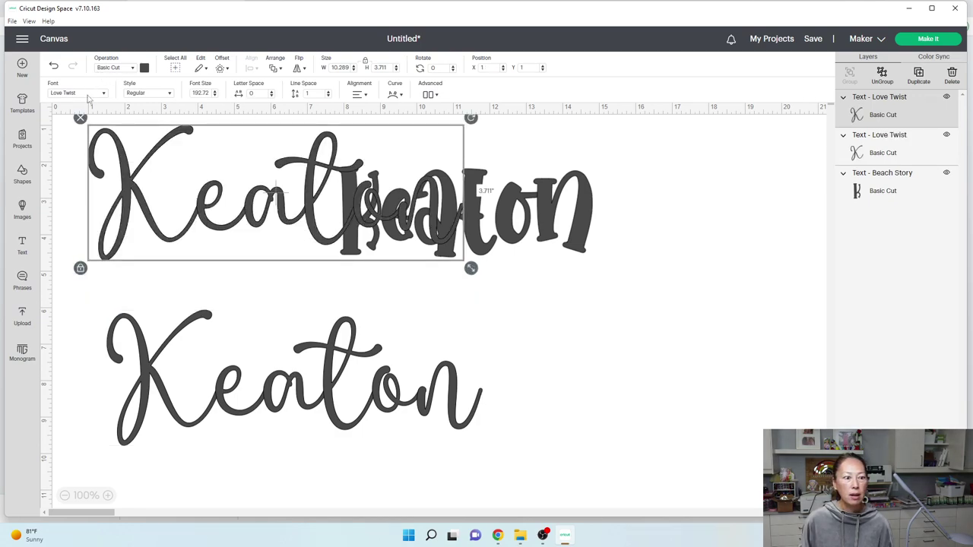
click(87, 94)
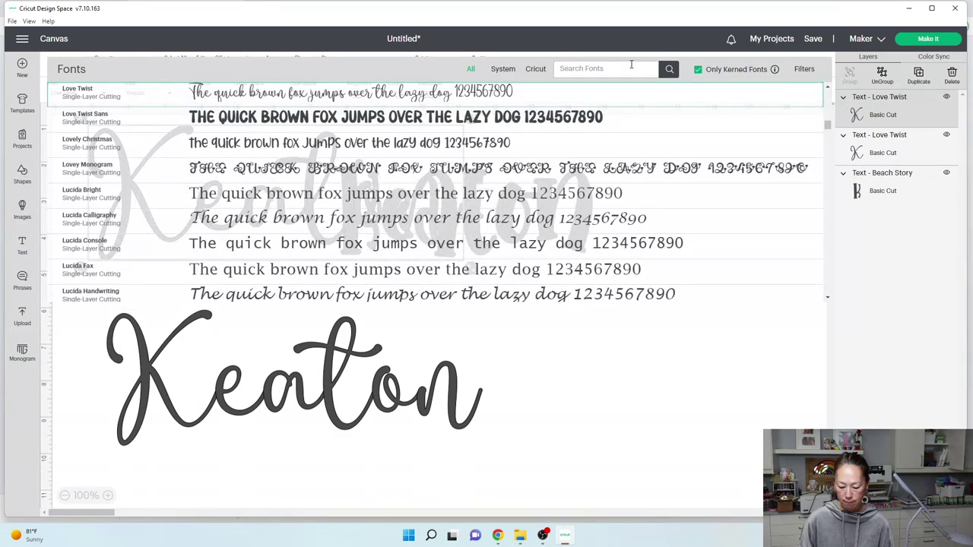
text(love twist)
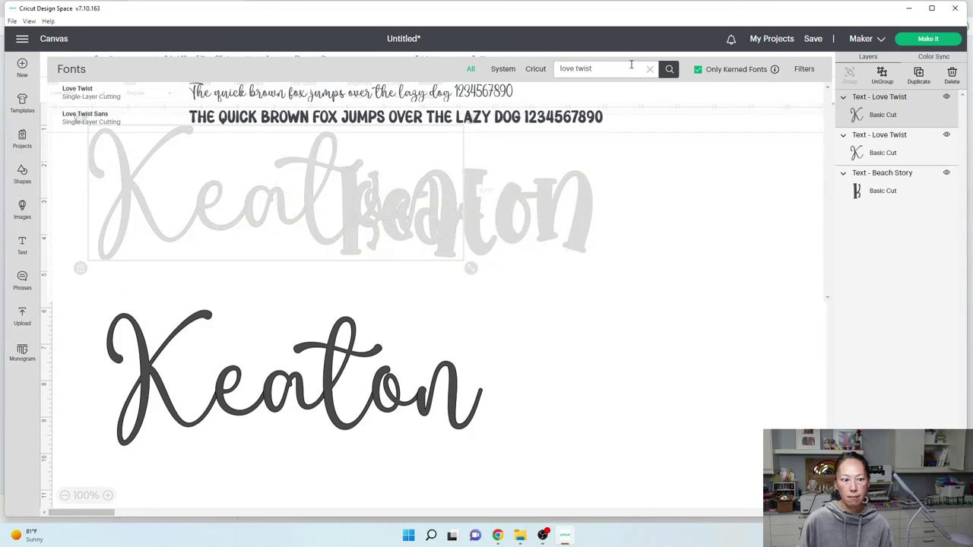
click(544, 124)
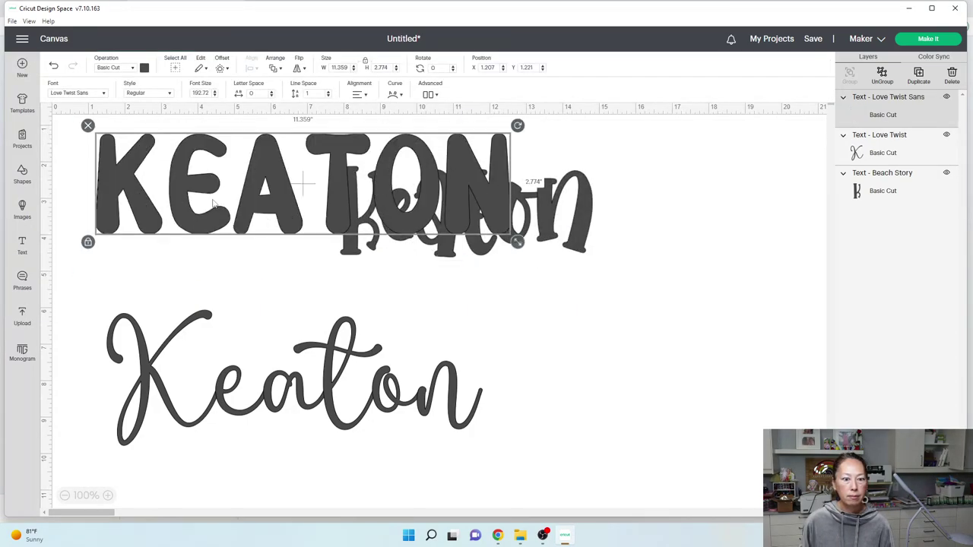
drag(201, 196, 241, 317)
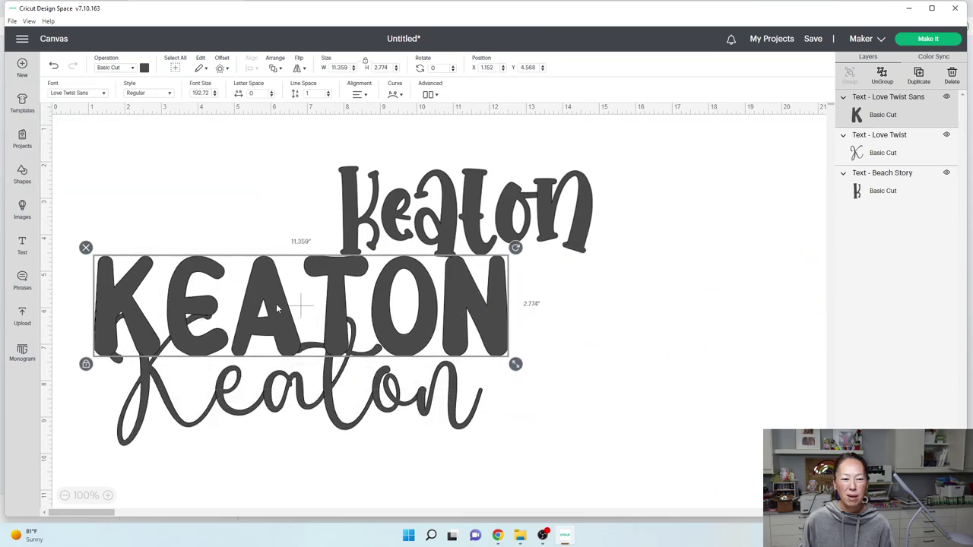
click(86, 248)
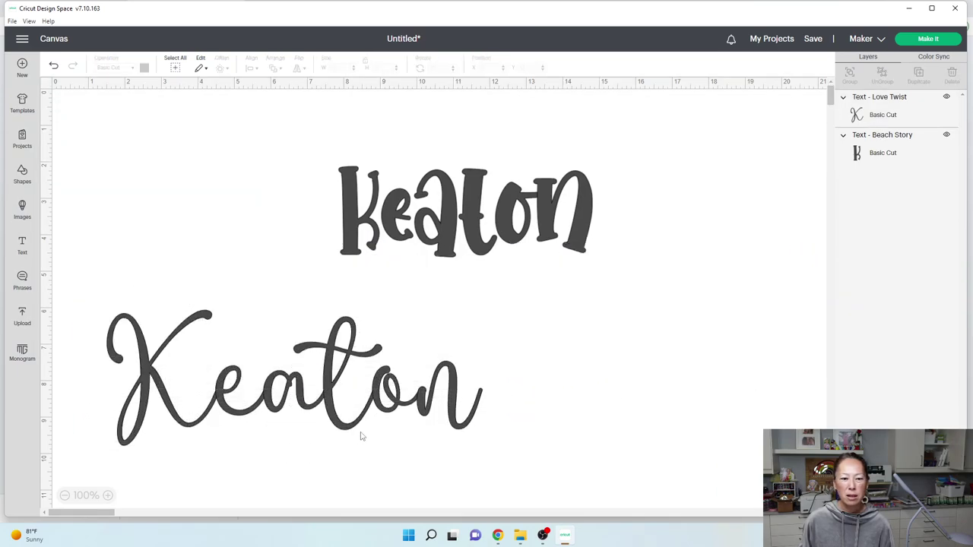
click(493, 244)
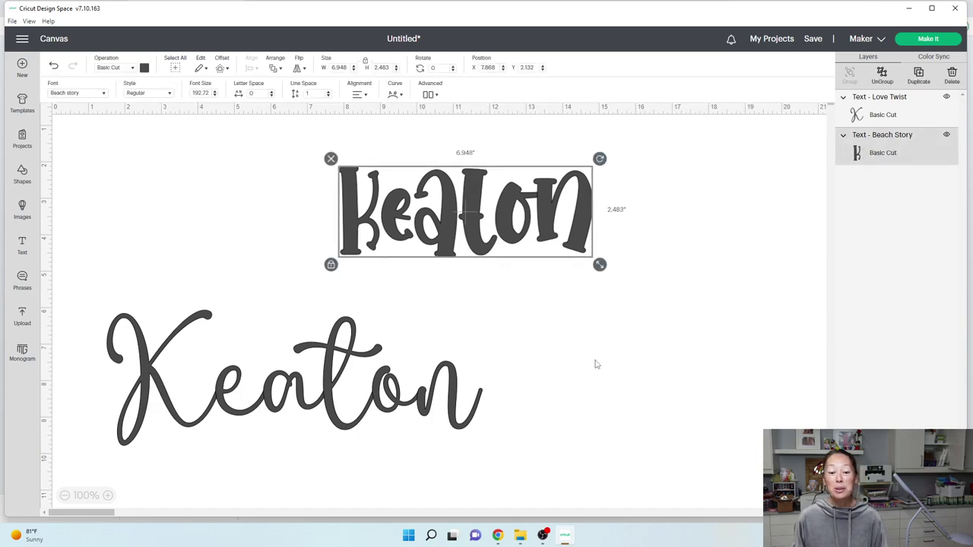
Find and launch High-Logic MainType, continue with the free edition and dismiss its welcome dialog.
click(430, 535)
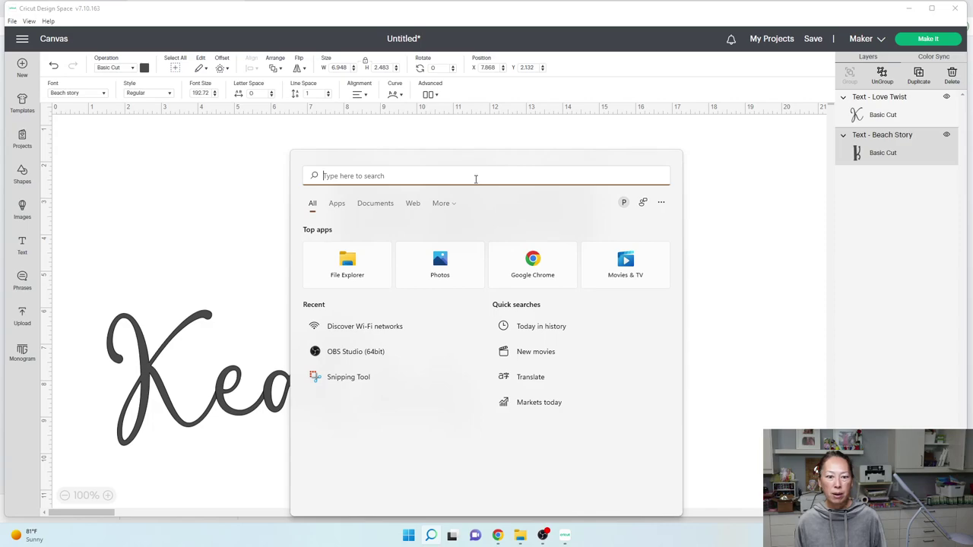
text(main)
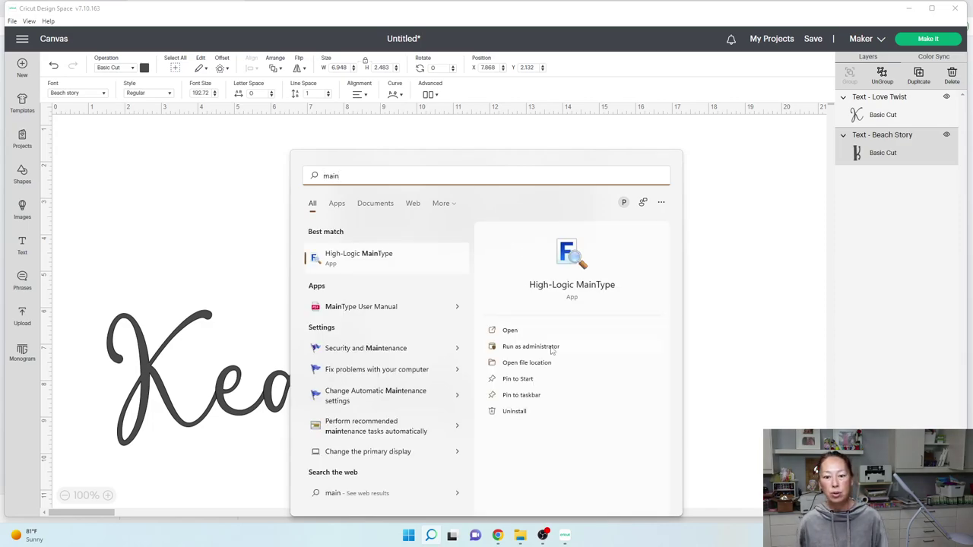
click(513, 332)
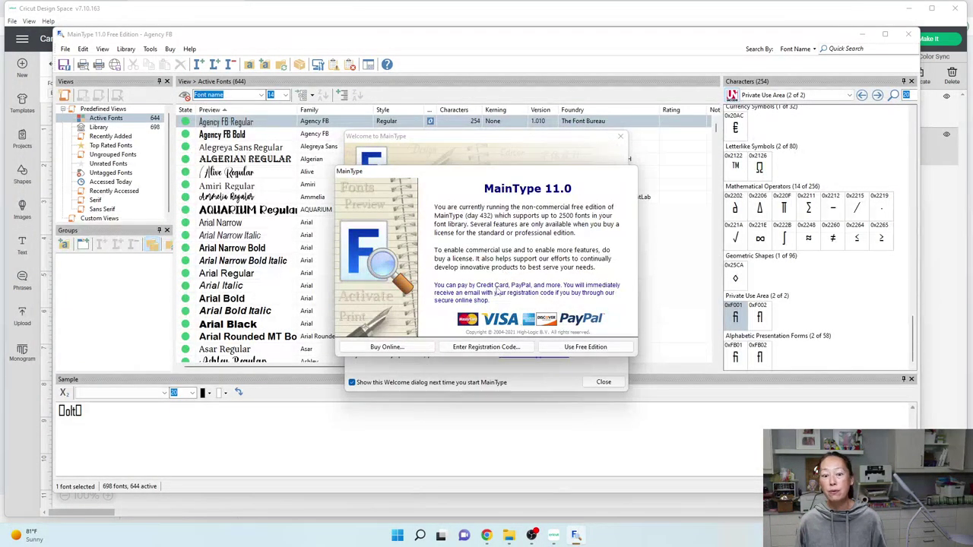
click(587, 349)
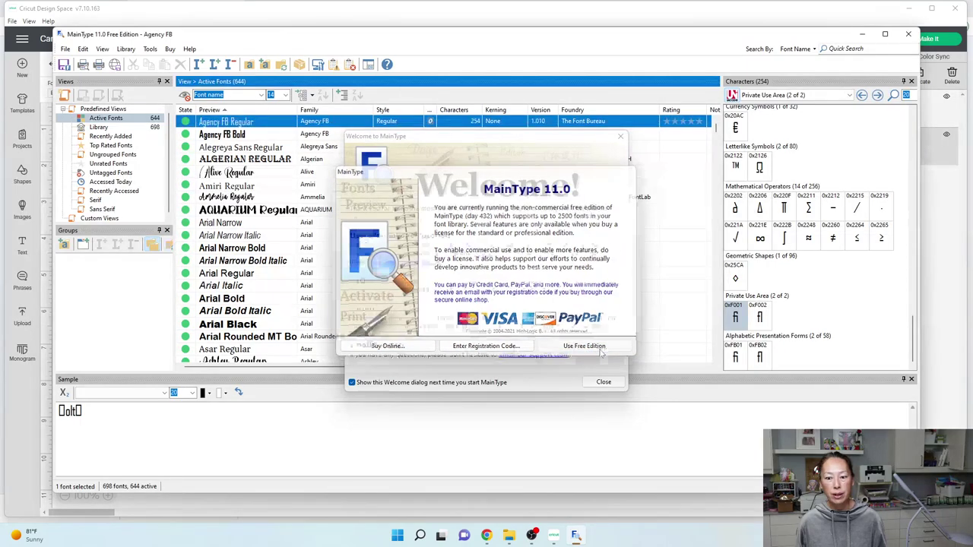
click(604, 383)
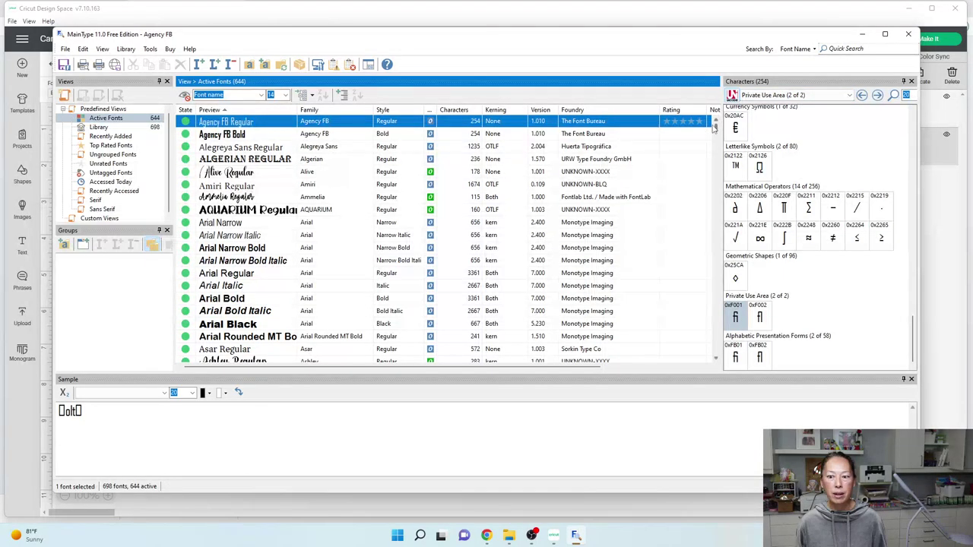
Select the Love Twist font among the active fonts, then enlarge and copy its two-flower equals-sign character (0x3D).
drag(716, 129, 706, 230)
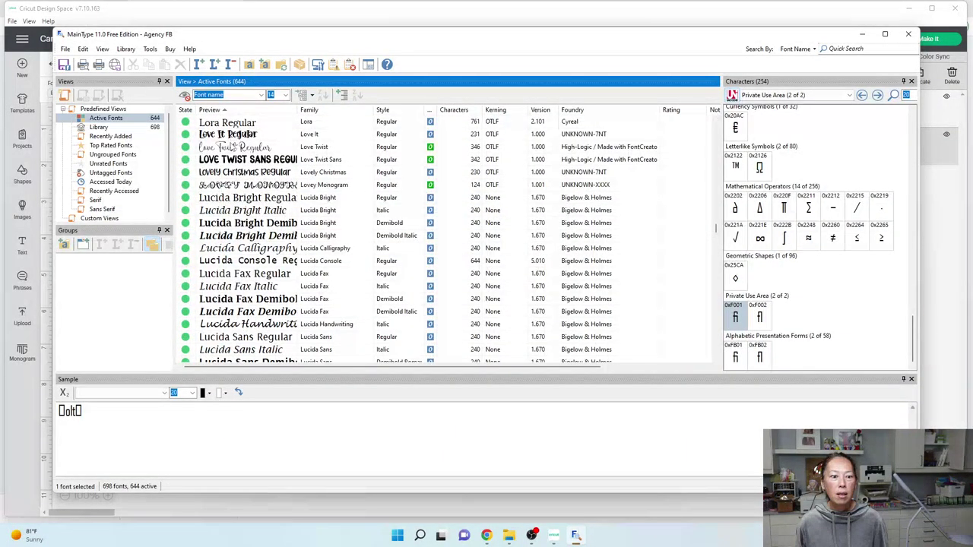
click(232, 148)
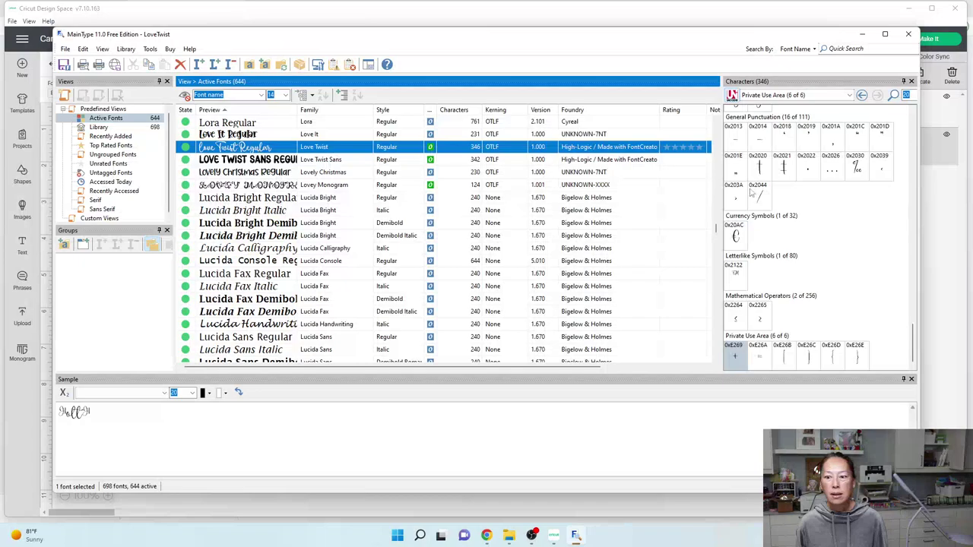
scroll(865, 268, up, 2)
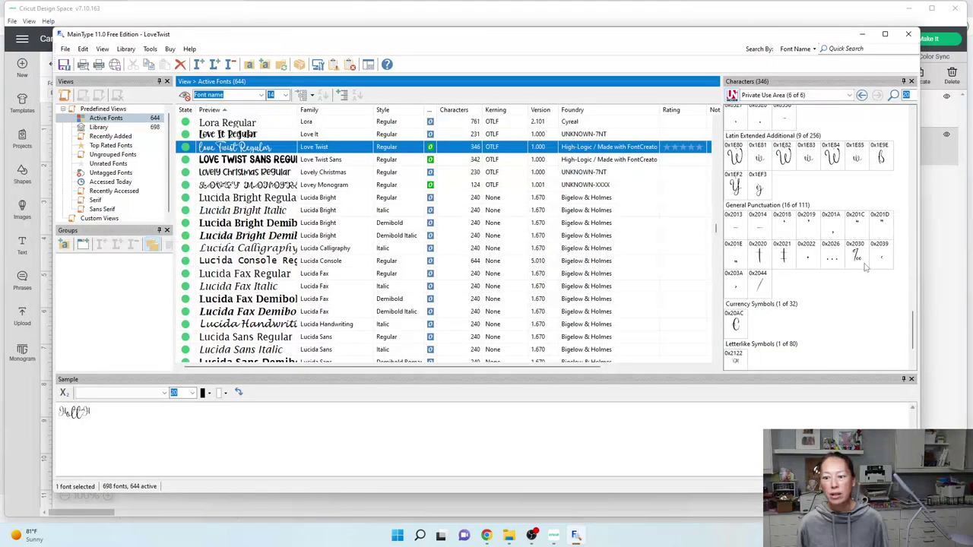
scroll(865, 268, up, 4)
scroll(866, 267, up, 10)
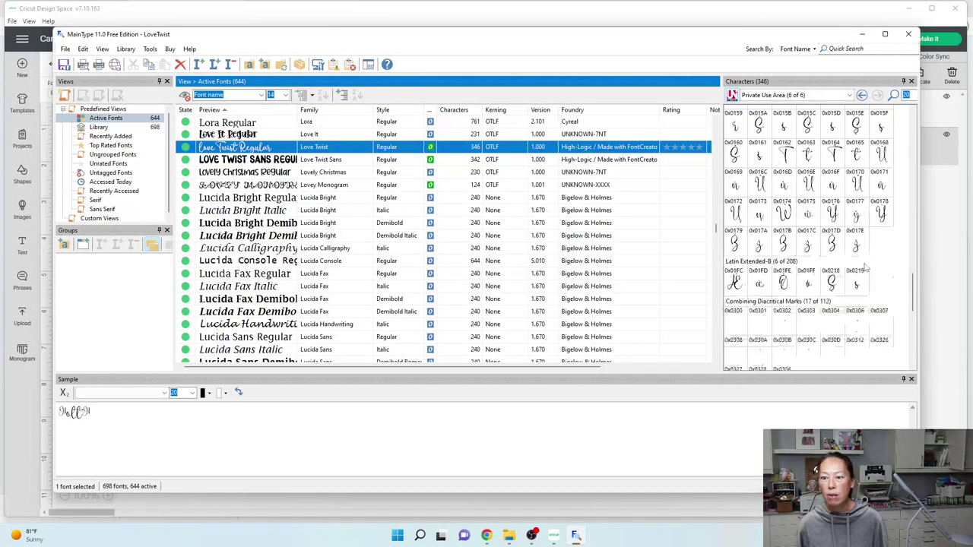
scroll(865, 268, up, 4)
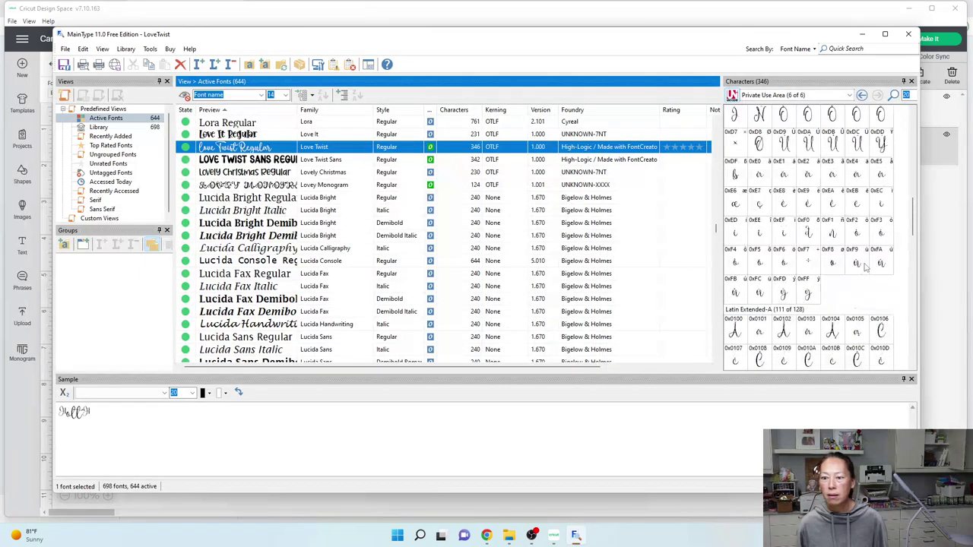
scroll(866, 266, up, 6)
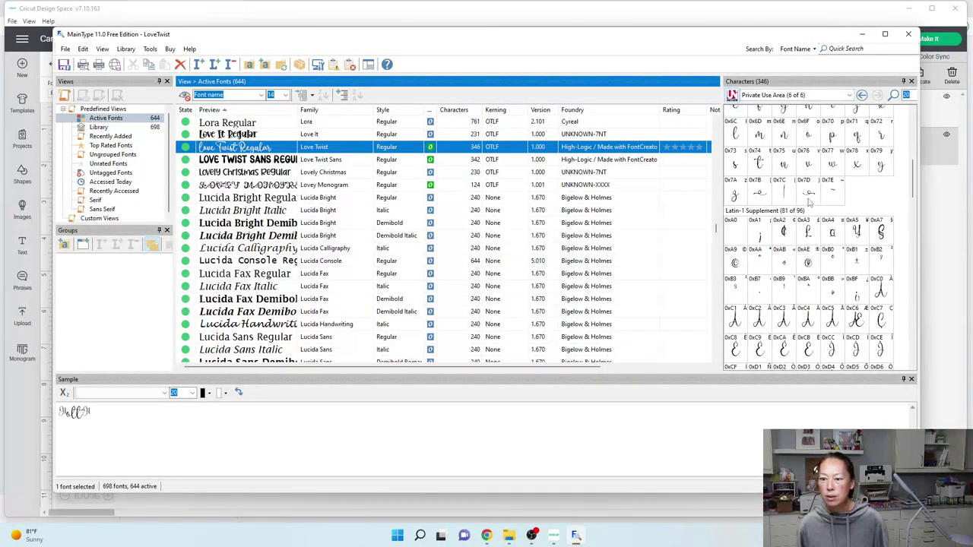
scroll(820, 177, up, 2)
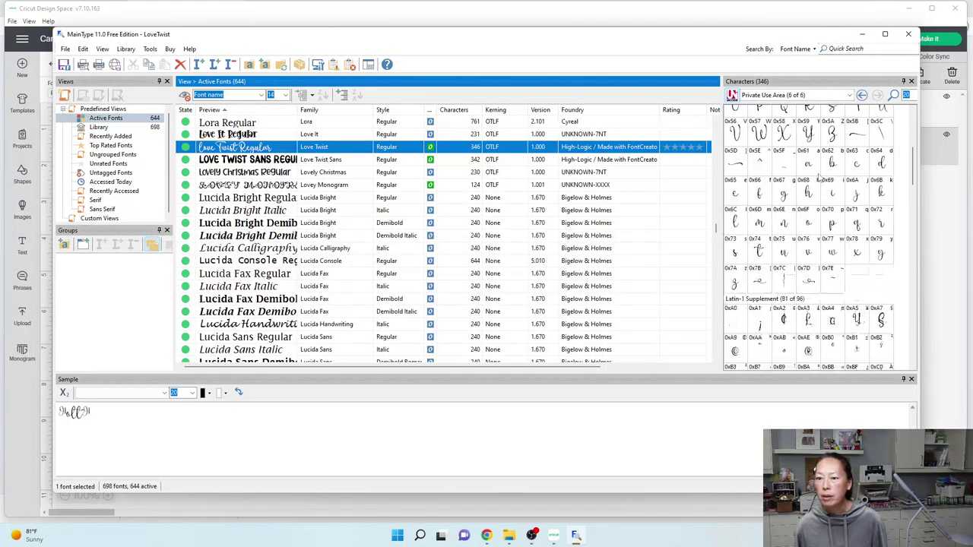
scroll(819, 176, up, 4)
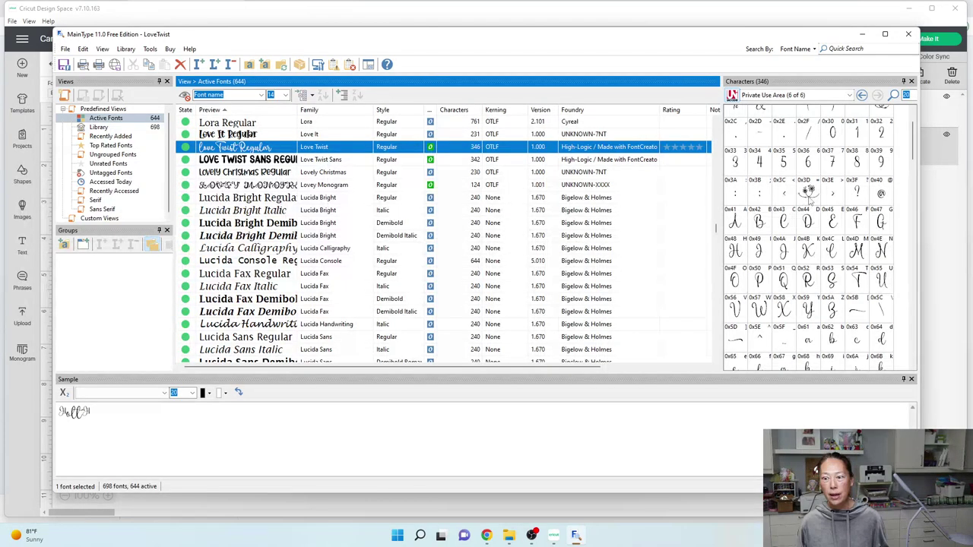
click(807, 196)
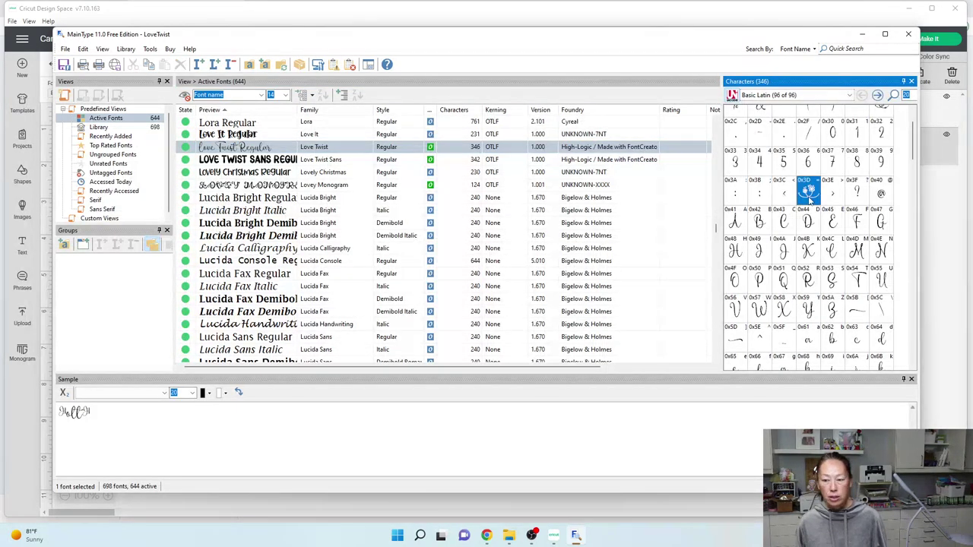
click(807, 196)
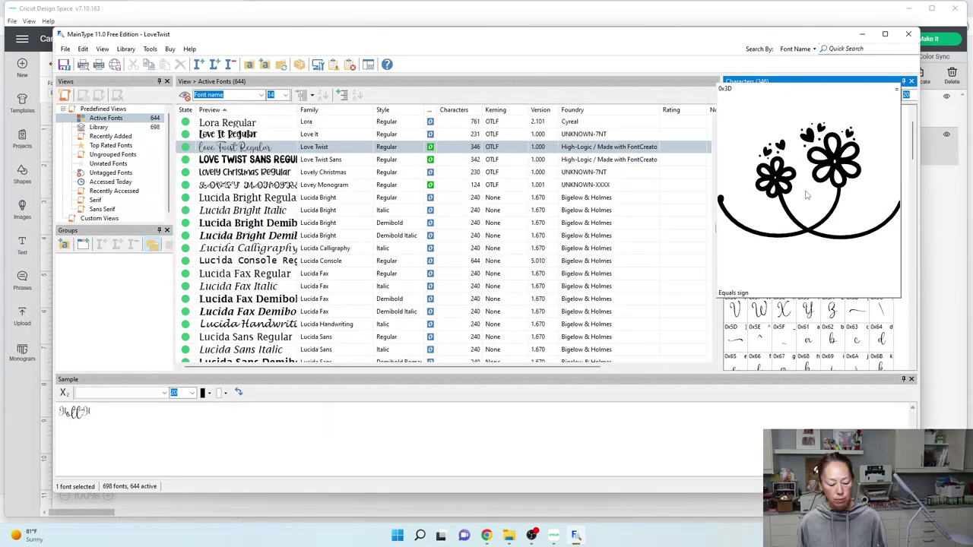
click(807, 196)
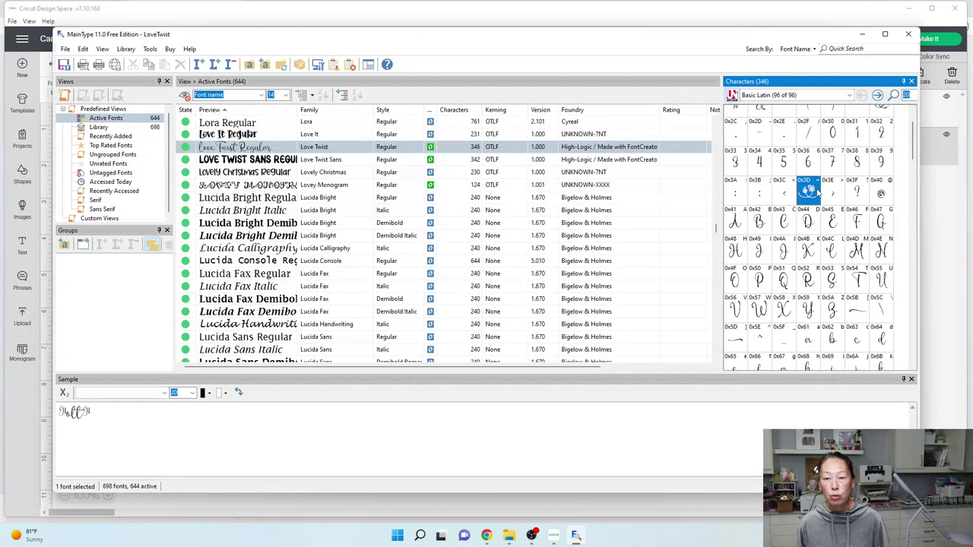
Switch back to Cricut Design Space, add a new text object and set its font to Love Twist by searching "love twist".
click(554, 535)
click(141, 271)
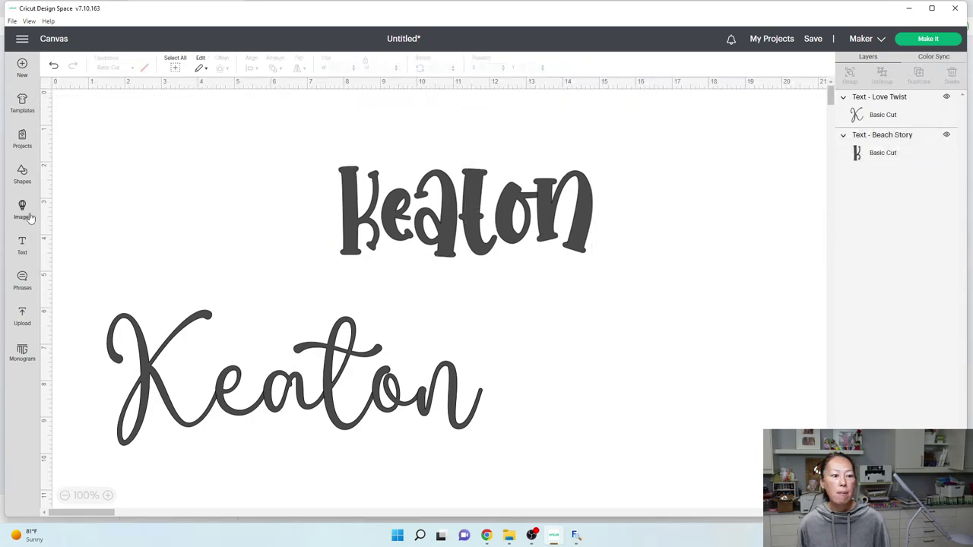
click(22, 243)
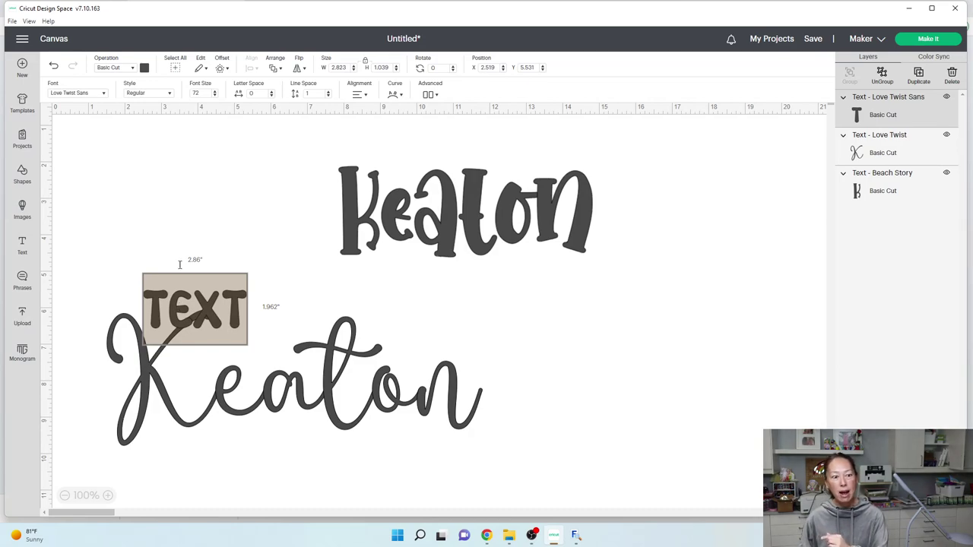
click(95, 94)
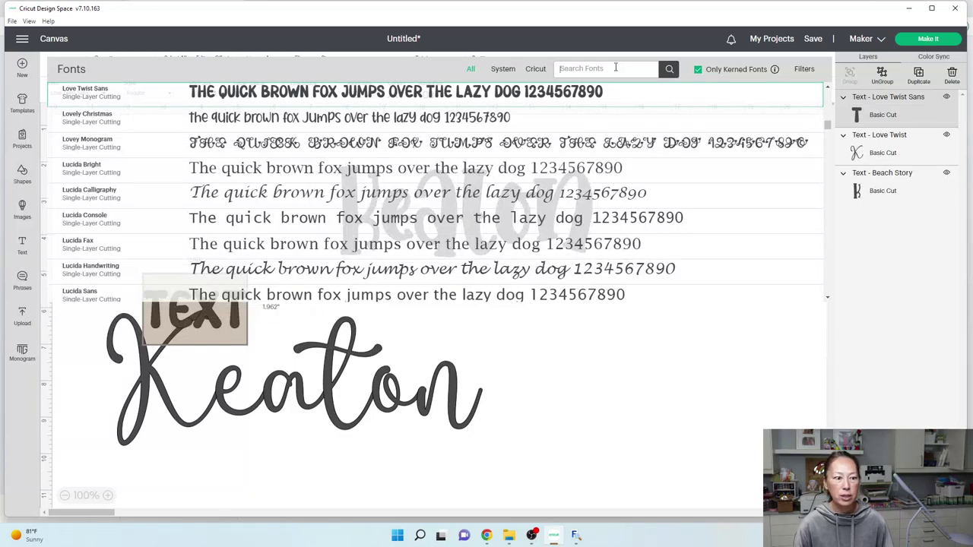
text(love twi)
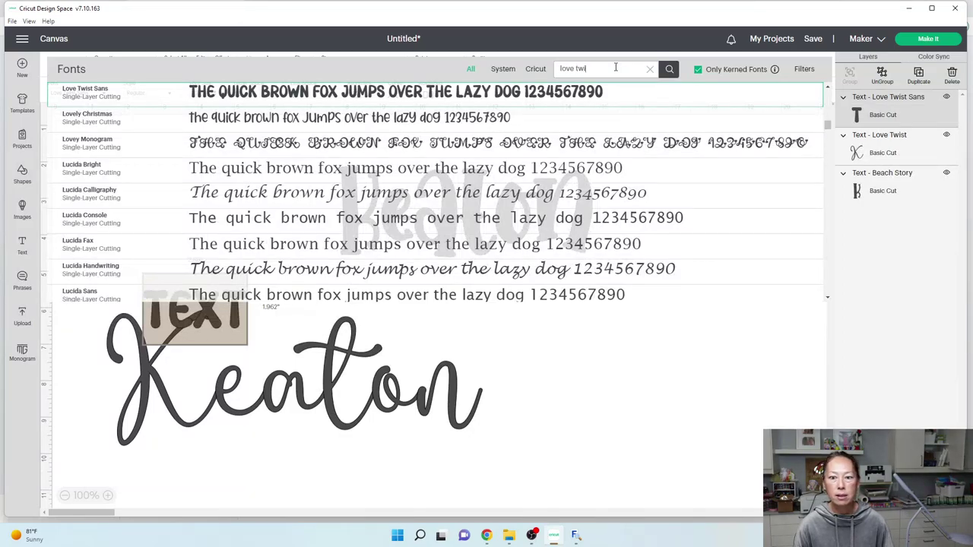
text(st)
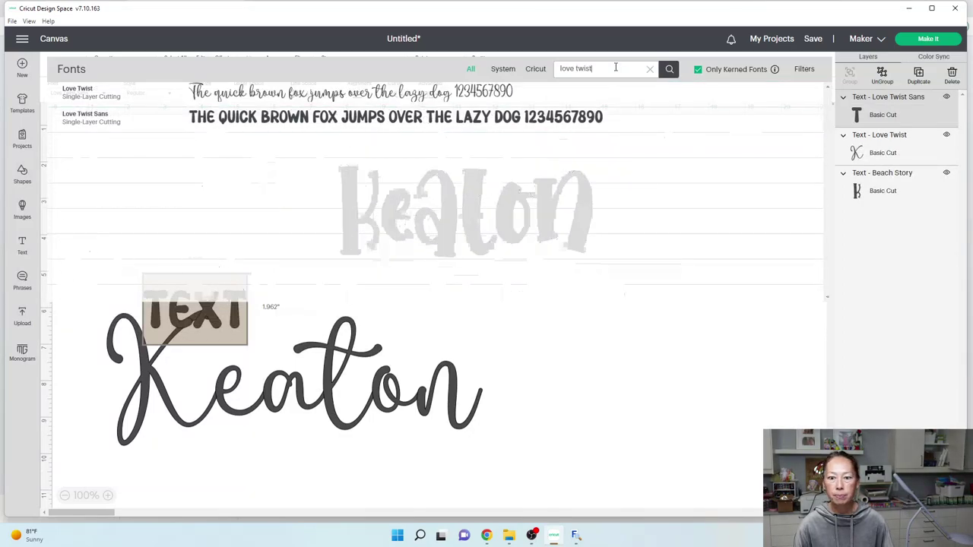
click(227, 94)
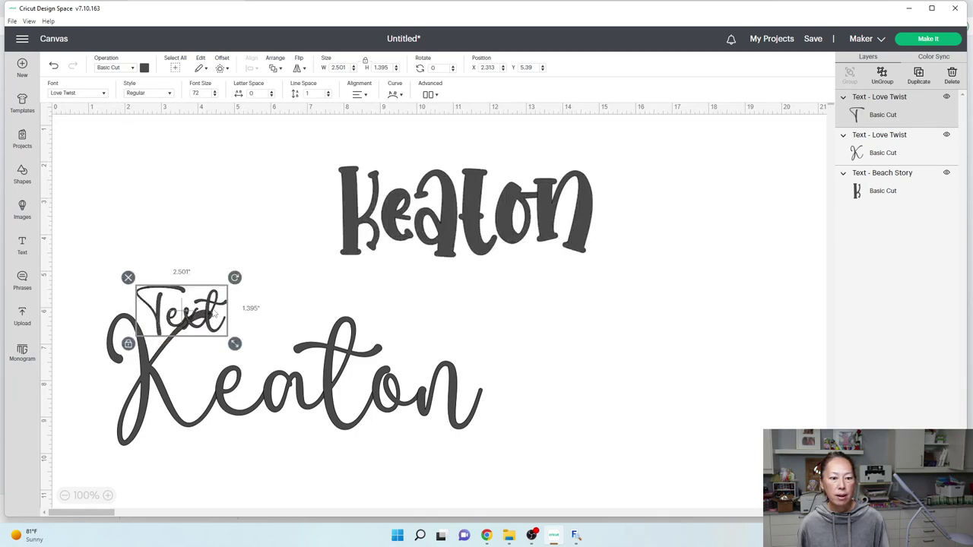
Move the new text object to about X 2.3, Y 1.8 inches and replace its placeholder letters with the copied flower glyph.
drag(215, 314, 225, 194)
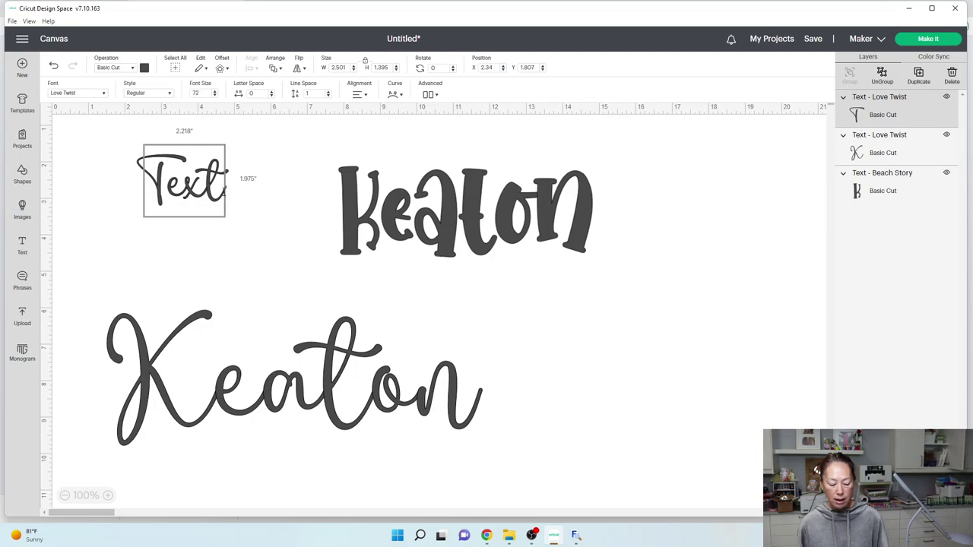
key(ctrl+v)
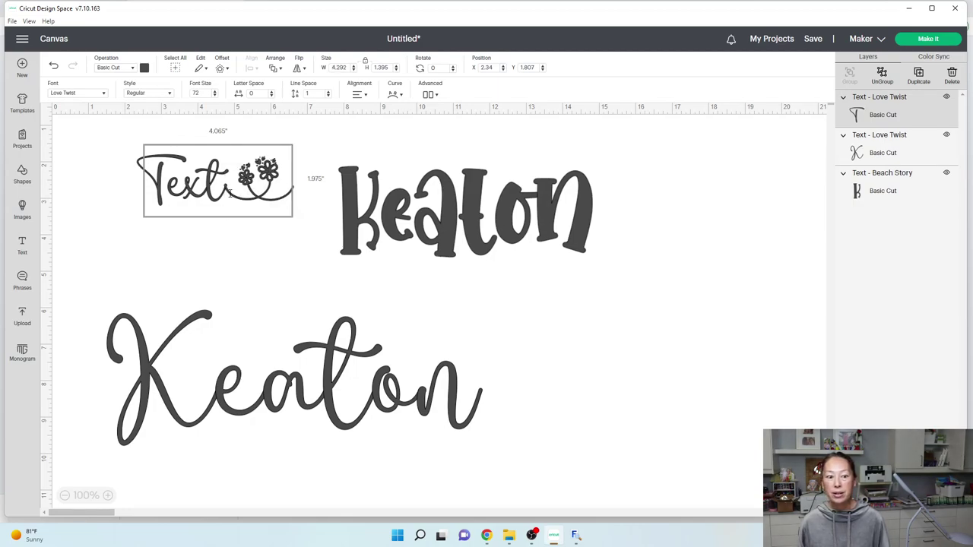
click(227, 193)
key(BackSpace)
key(BackSpace)
key(BackSpace)
key(BackSpace)
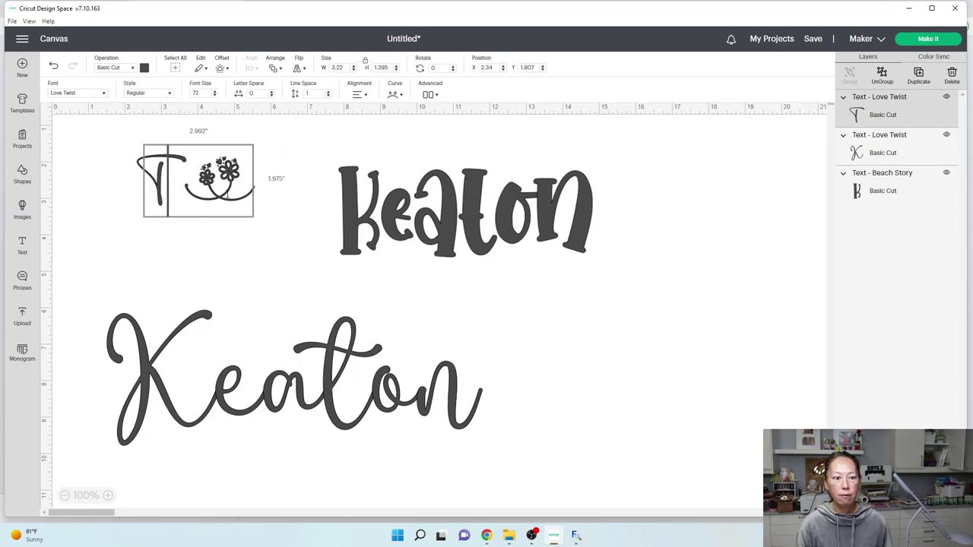
click(229, 261)
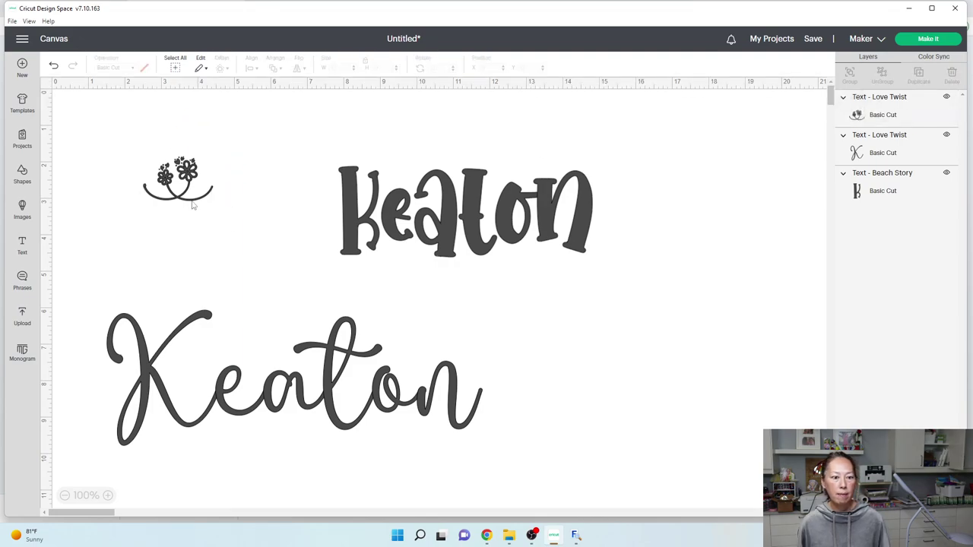
Enlarge the flower glyph to about 5.4 by 3.4 inches and place it at the end of the Love Twist name.
click(193, 200)
drag(192, 201, 686, 493)
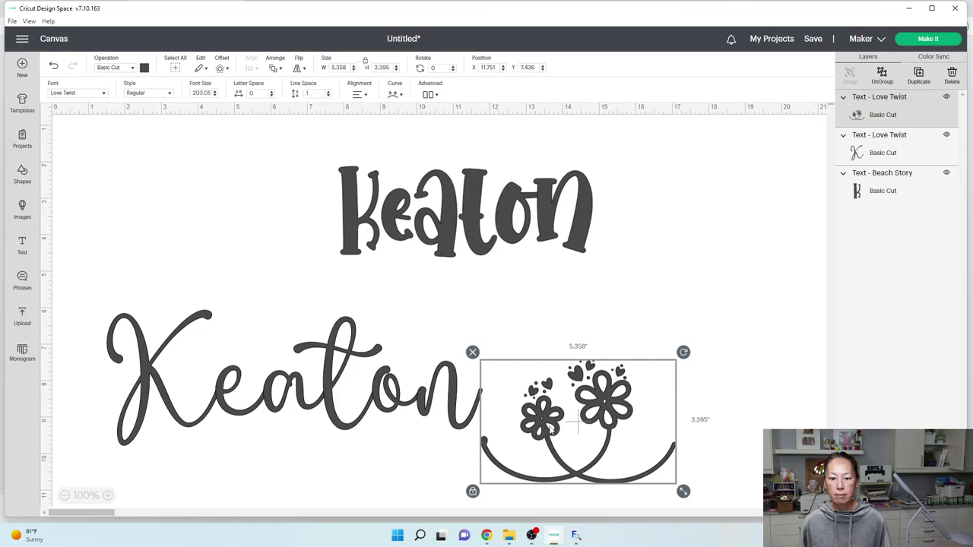
Shrink the flower glyph to about 4.0 by 2.5 inches and join it to the end of the large Love Twist name.
drag(551, 429, 552, 380)
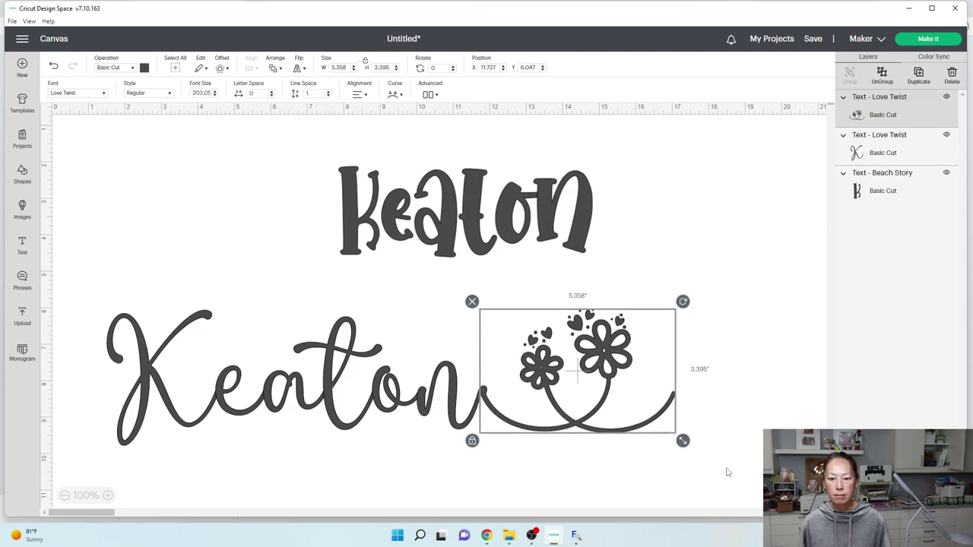
drag(683, 441, 616, 407)
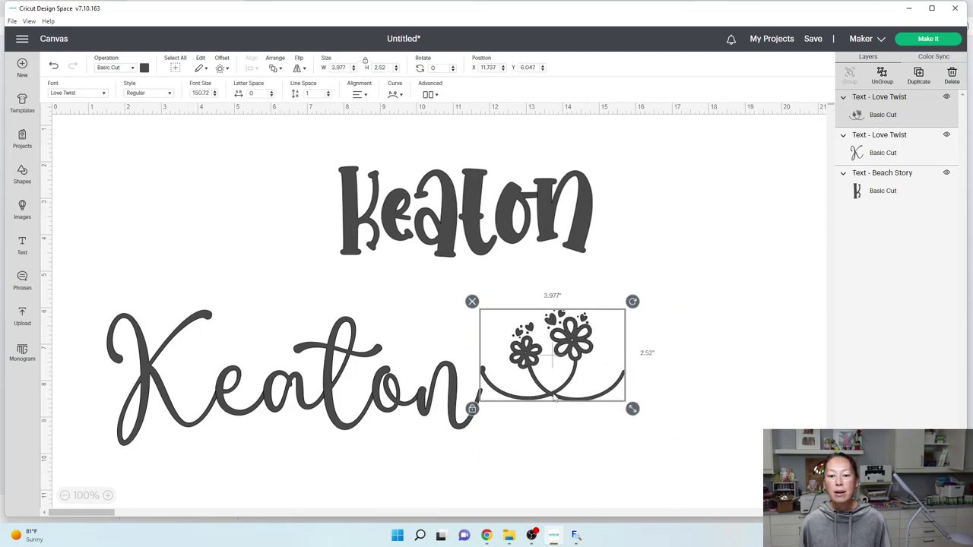
drag(554, 399, 550, 420)
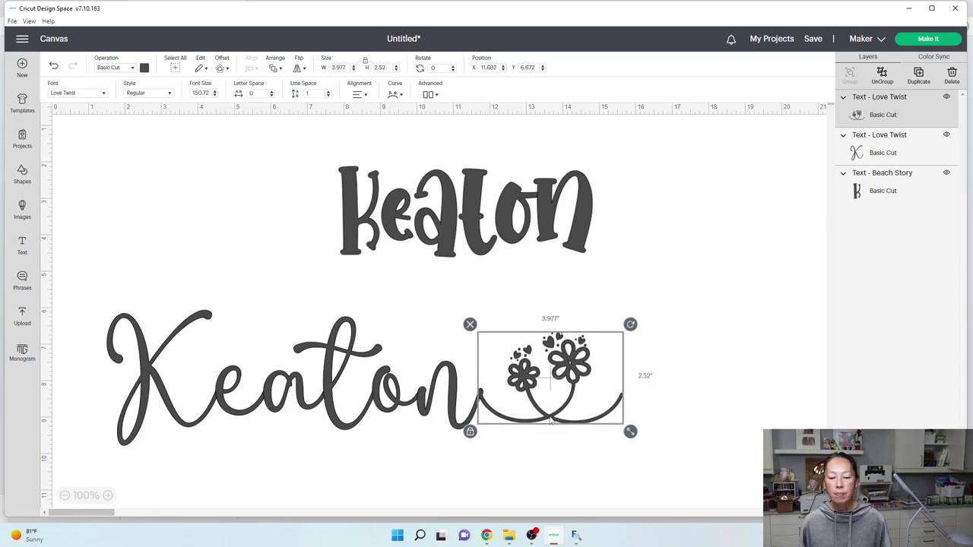
click(725, 402)
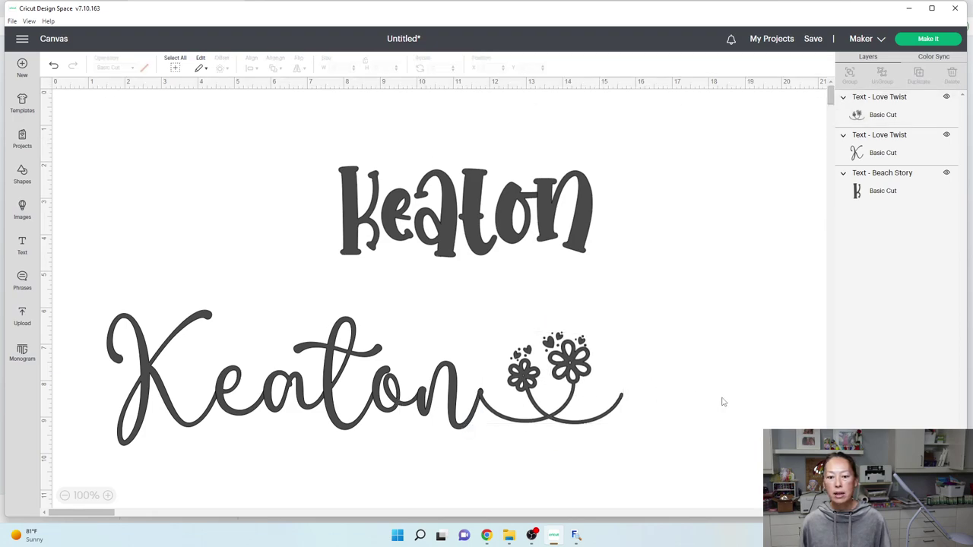
Add a smaller Love Twist text object with the same name and move it beside the Beach Story name.
click(22, 245)
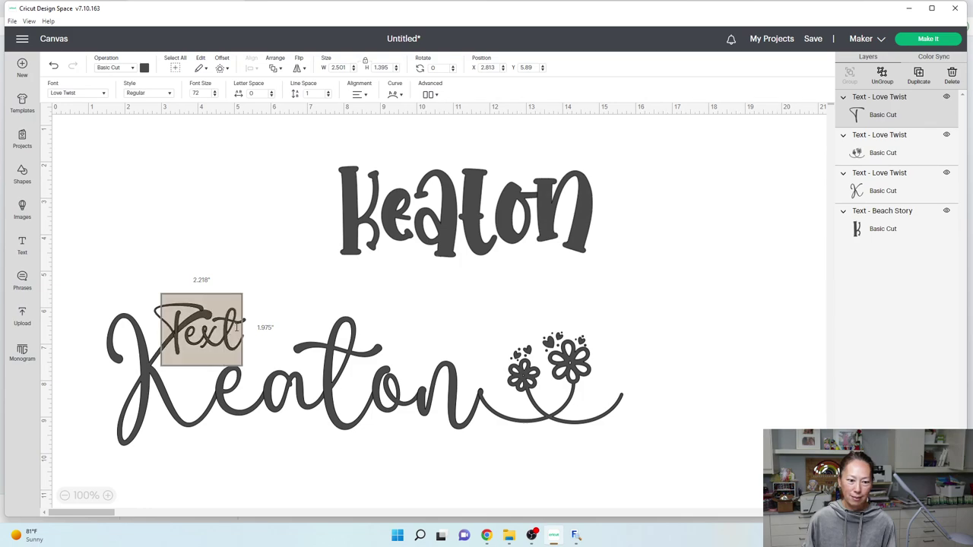
text(Keaton)
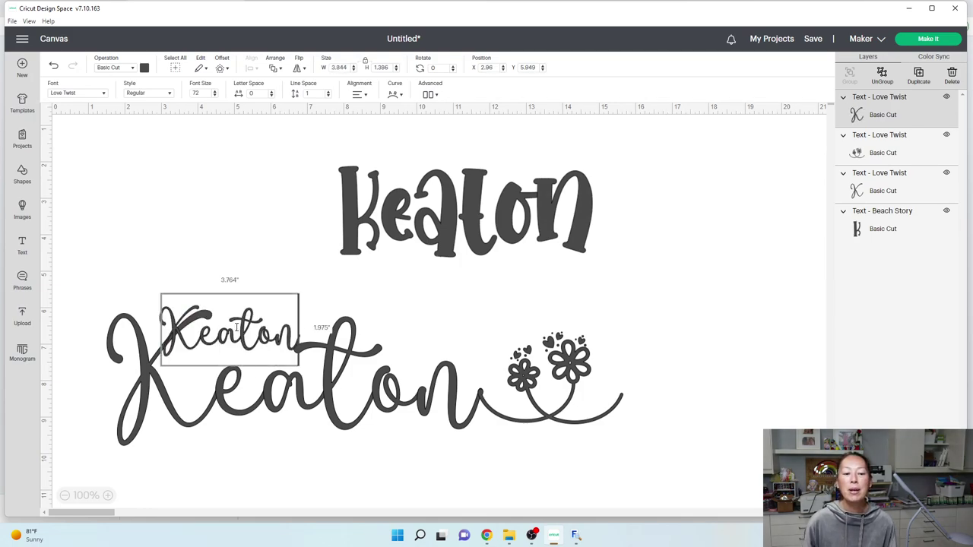
click(523, 263)
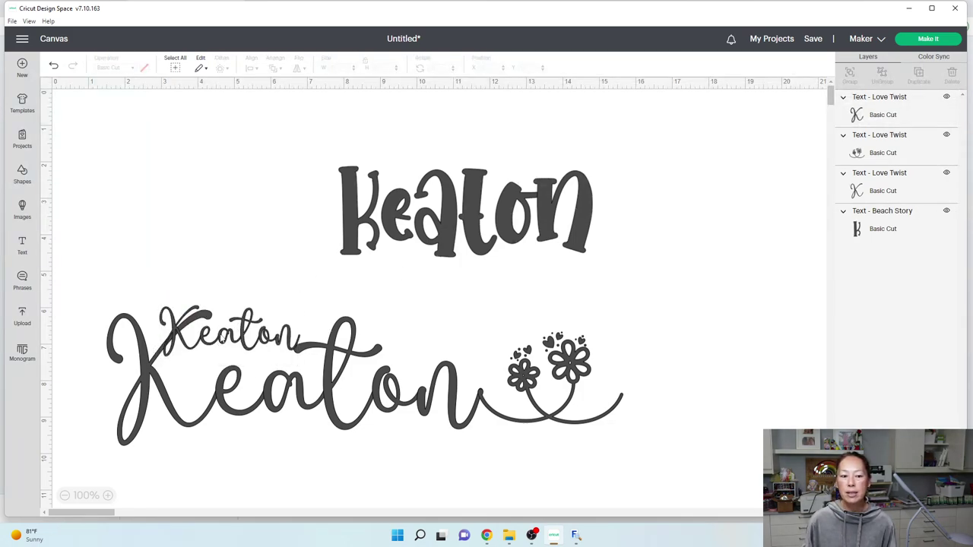
drag(222, 339, 175, 184)
click(90, 238)
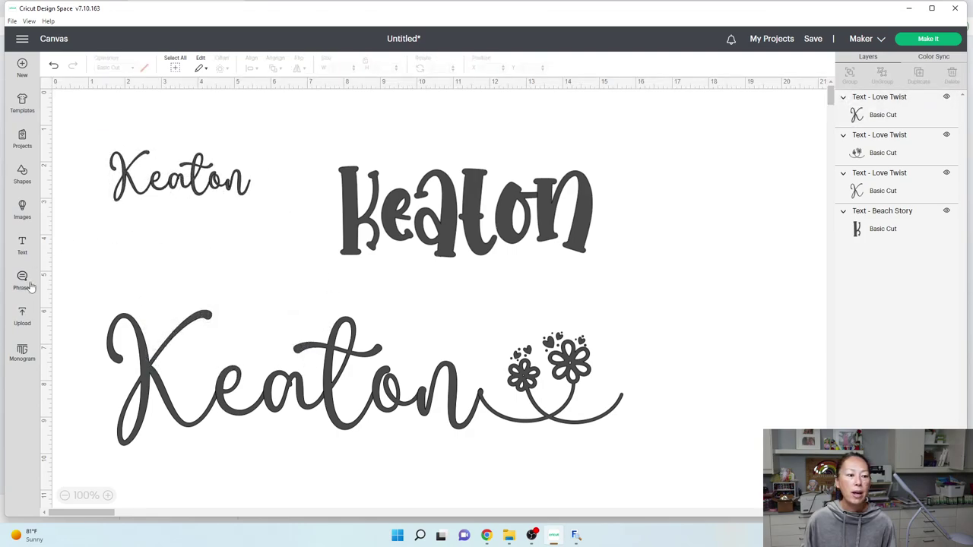
Add a text object containing only the copied flower glyph and place it at the end of the small name, about X 5.4, Y 1.8 inches.
click(22, 245)
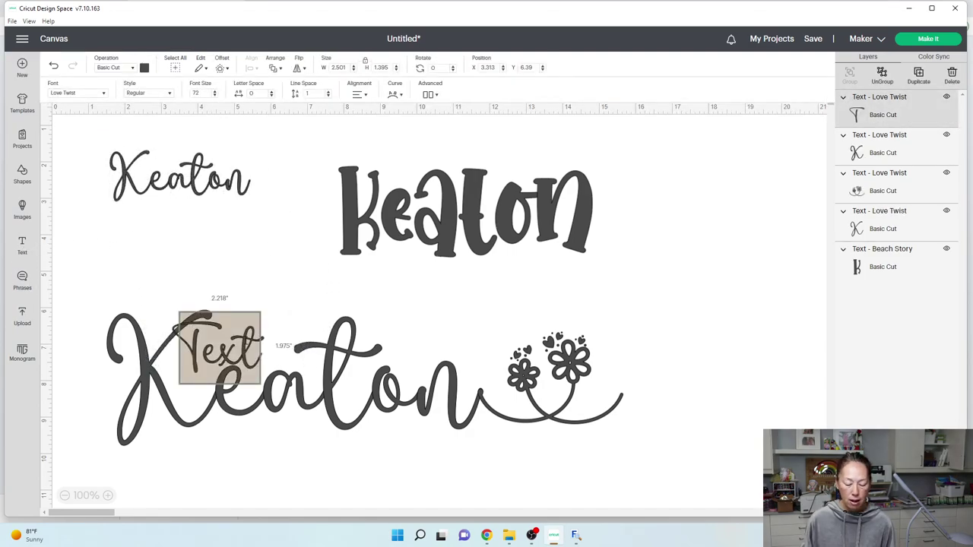
key(BackSpace)
key(ctrl+v)
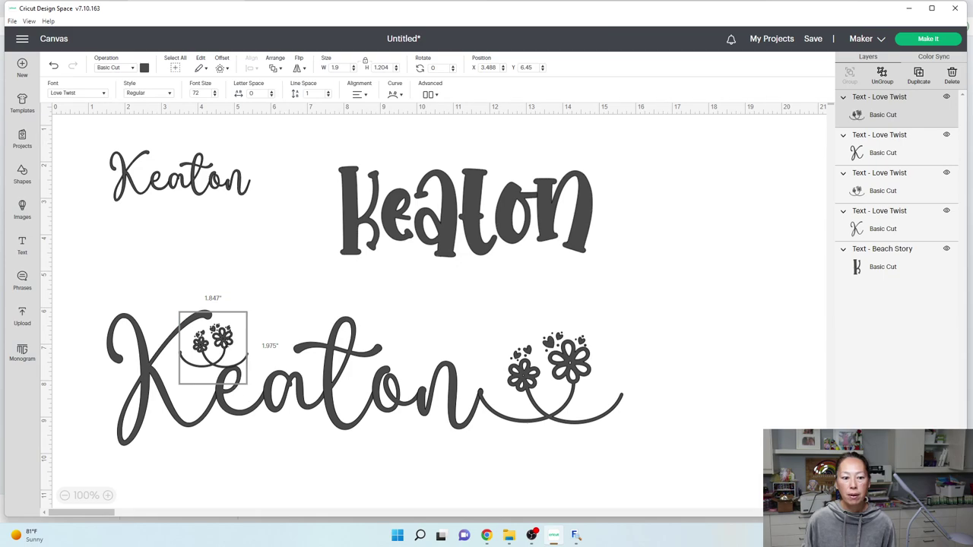
click(299, 306)
drag(215, 348, 291, 173)
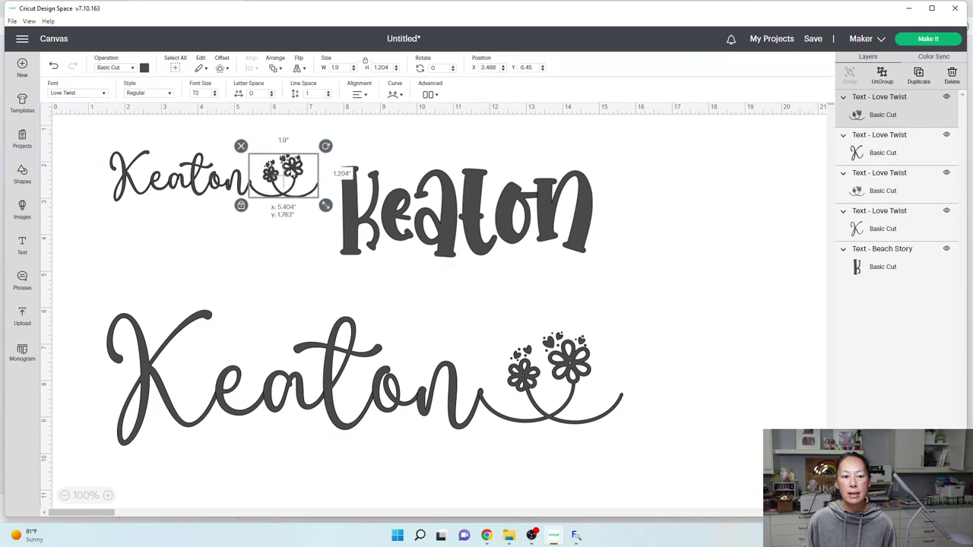
click(289, 282)
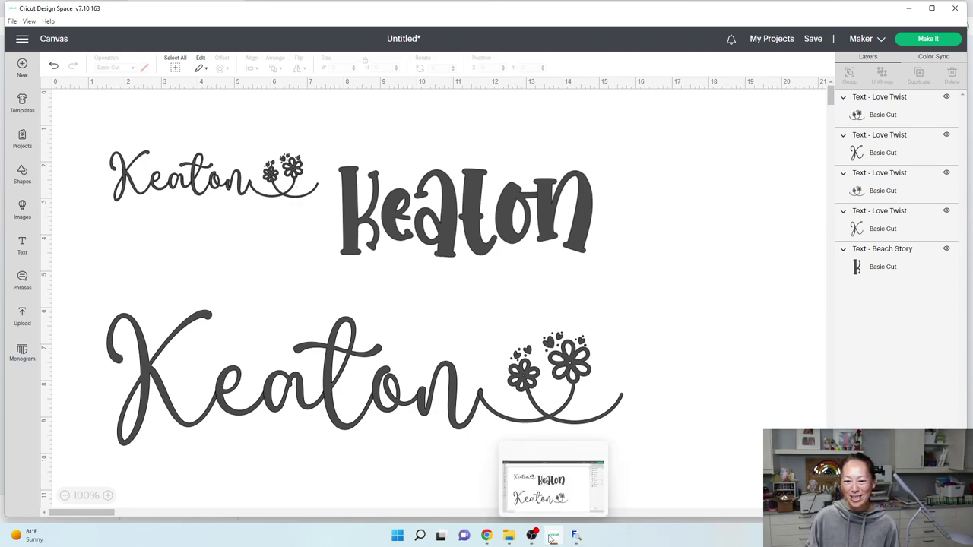
Switch to MainType, copy Love Twist's heart-shaped plus-sign character (0x2B), and return to Cricut Design Space.
click(575, 536)
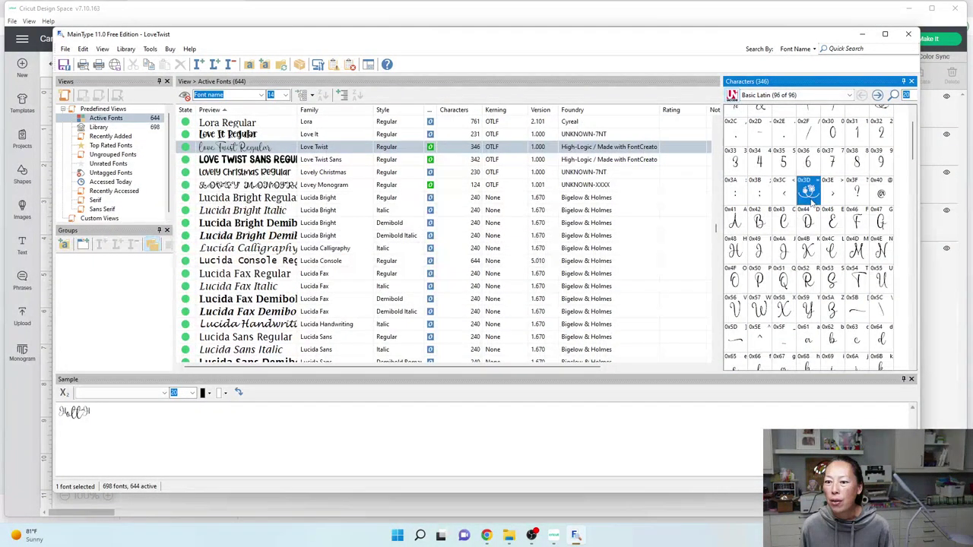
scroll(812, 200, up, 2)
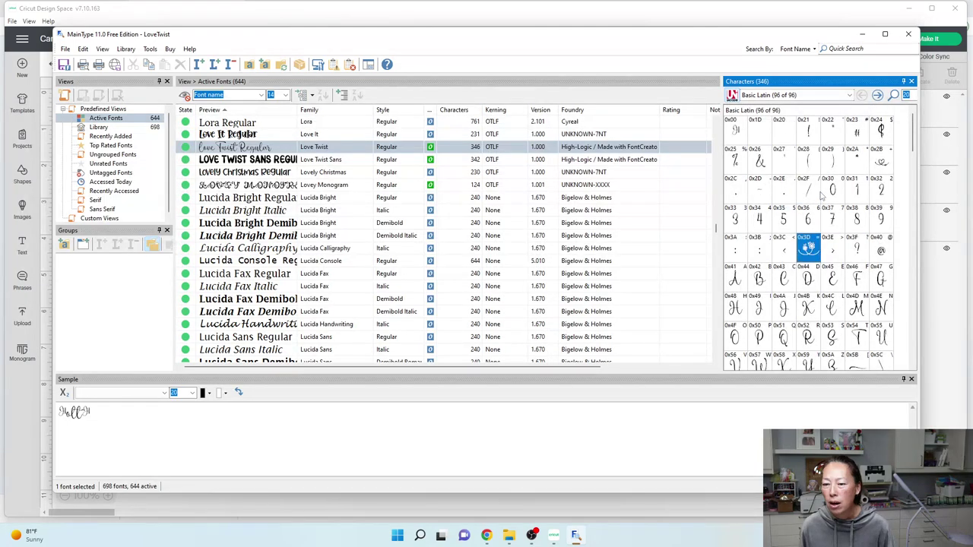
click(882, 165)
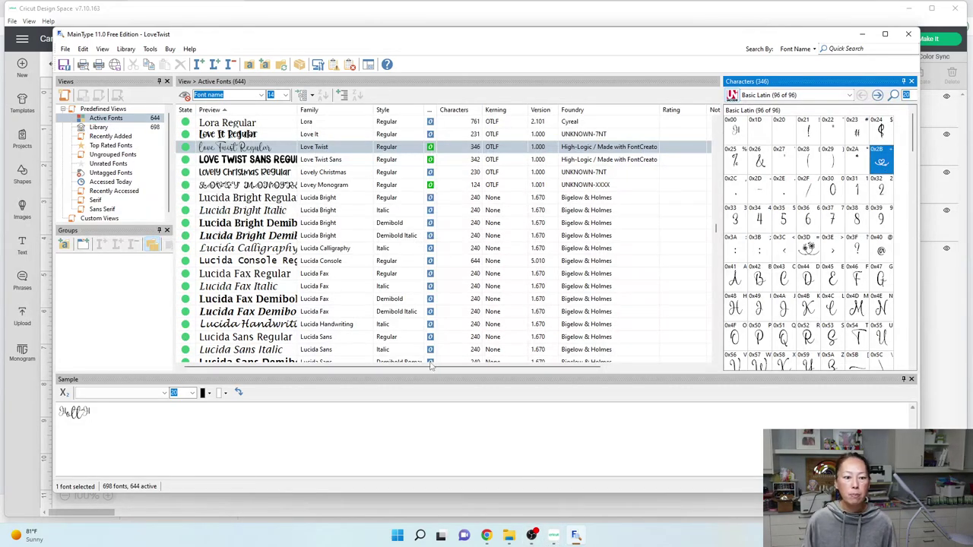
click(554, 536)
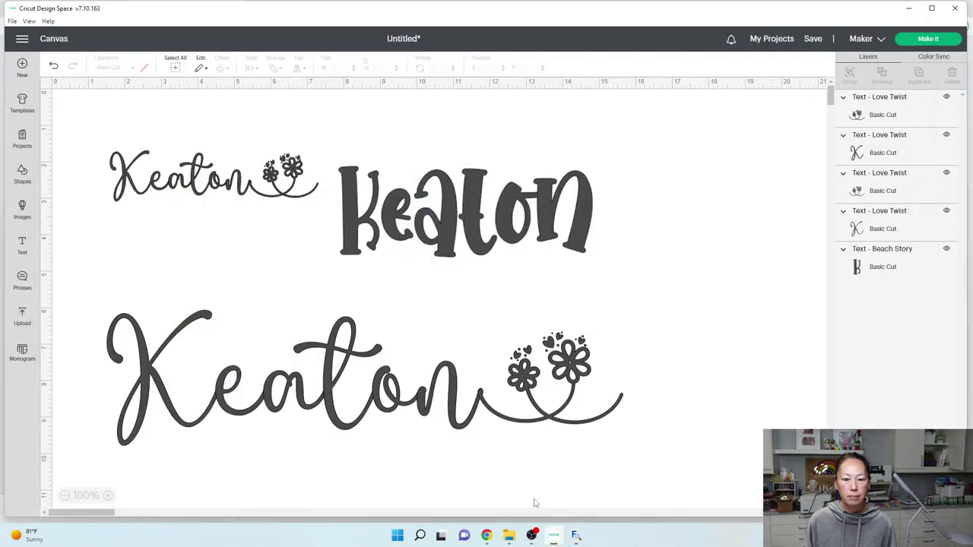
Add a Love Twist text object and replace its placeholder letters with the copied heart glyph.
click(23, 245)
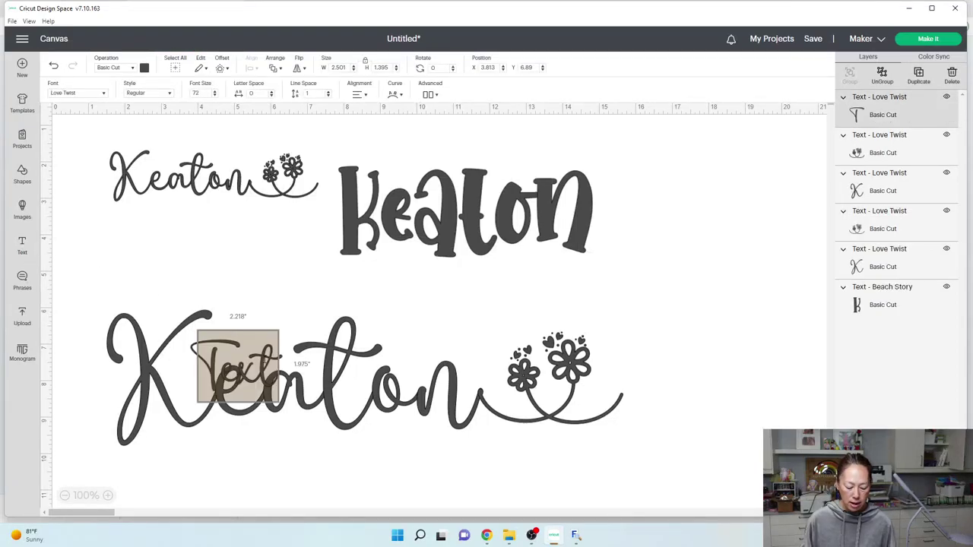
key(ctrl+v)
click(262, 365)
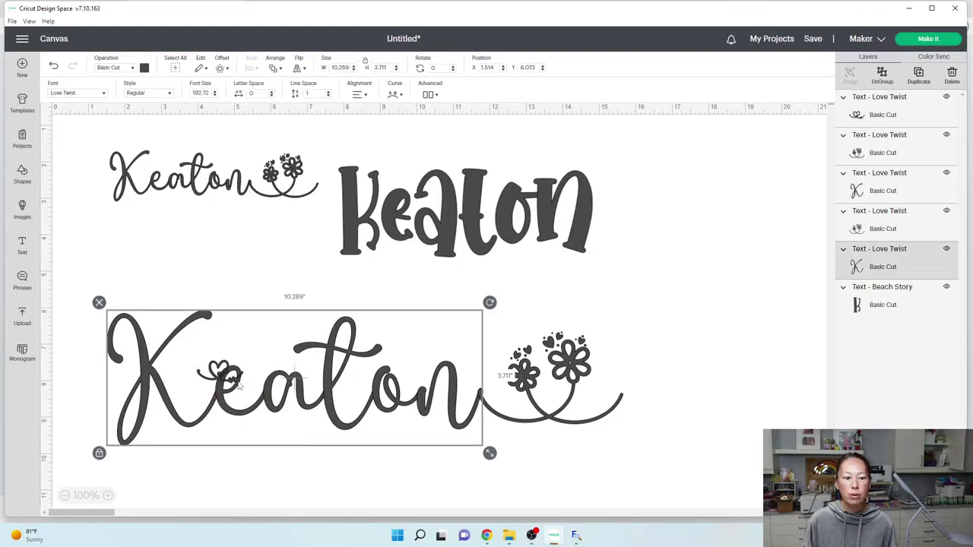
Move the large Love Twist name down to about Y 9.9 inches and place the heart glyph at the start of the small name.
drag(272, 390, 265, 528)
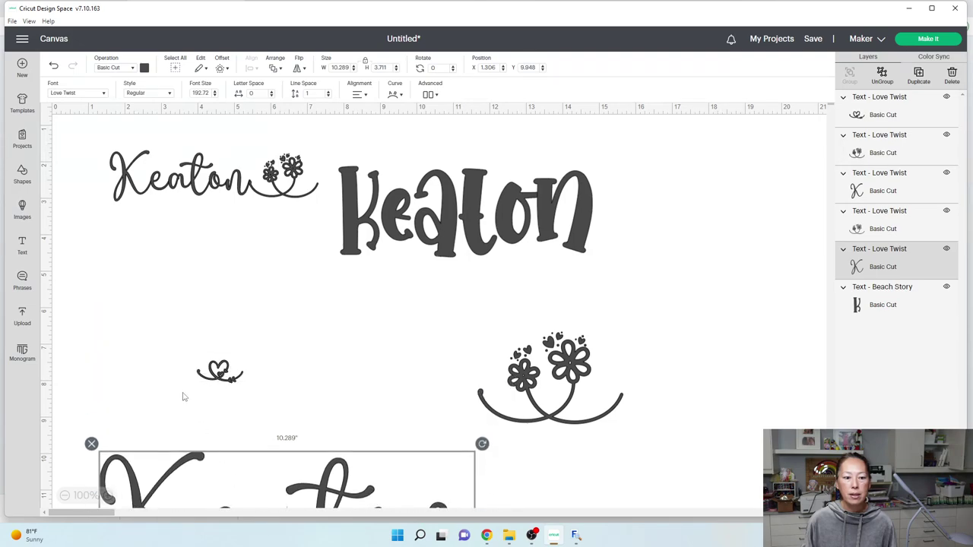
click(225, 372)
drag(228, 373, 103, 176)
click(259, 282)
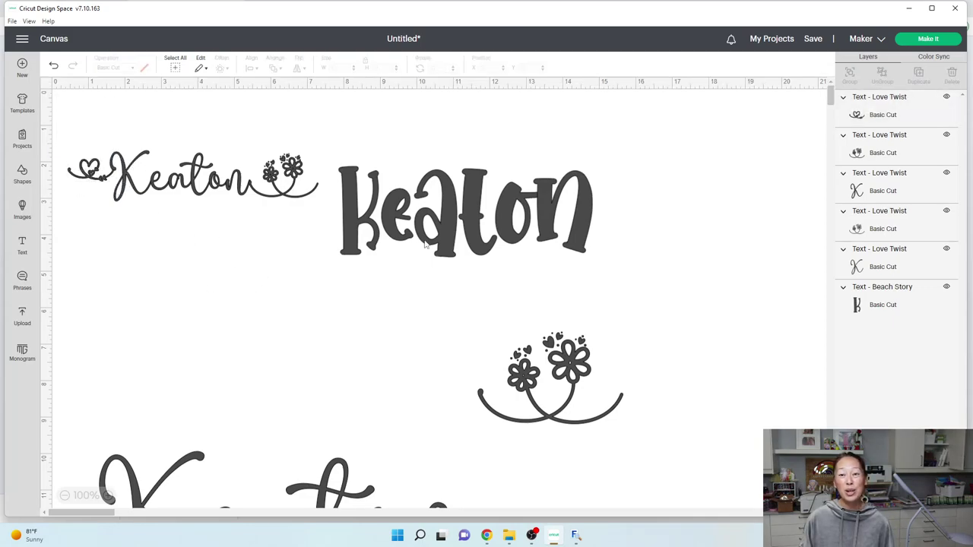
Switch to MainType and examine the whole Love Twist character set for further decorative glyphs.
click(576, 535)
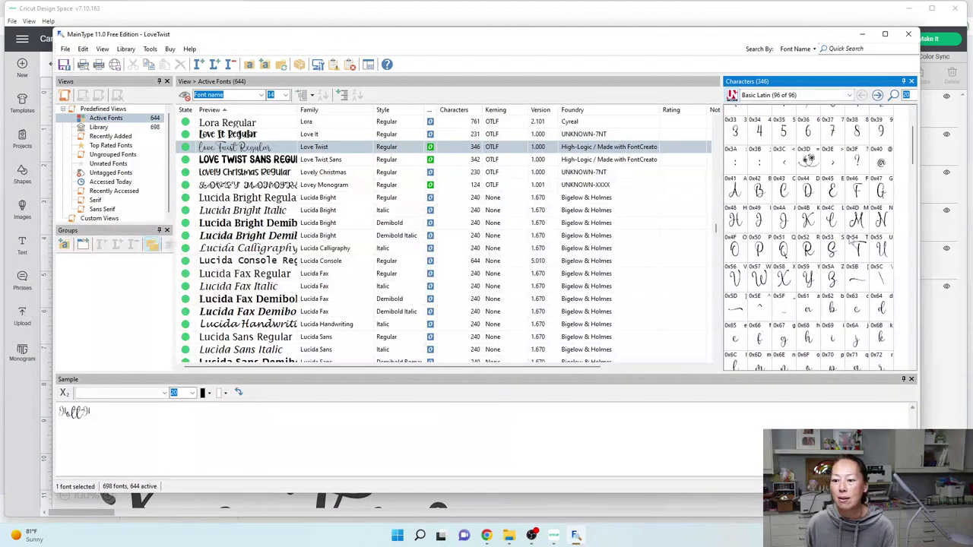
scroll(850, 238, down, 3)
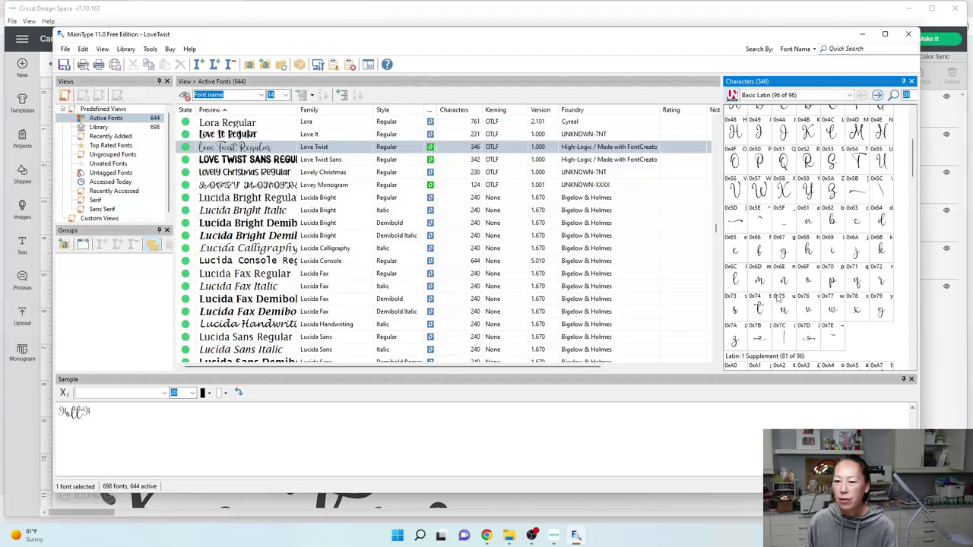
scroll(763, 311, down, 6)
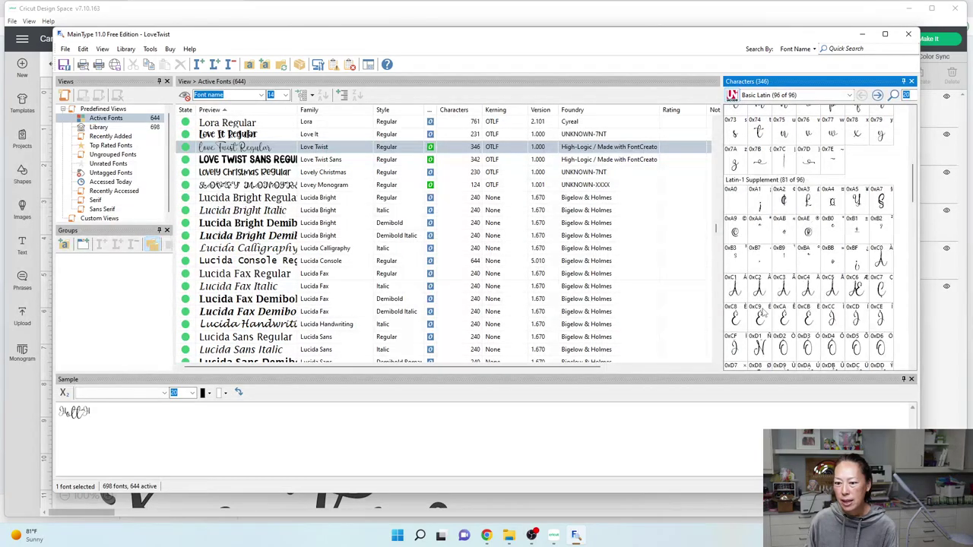
scroll(761, 303, down, 6)
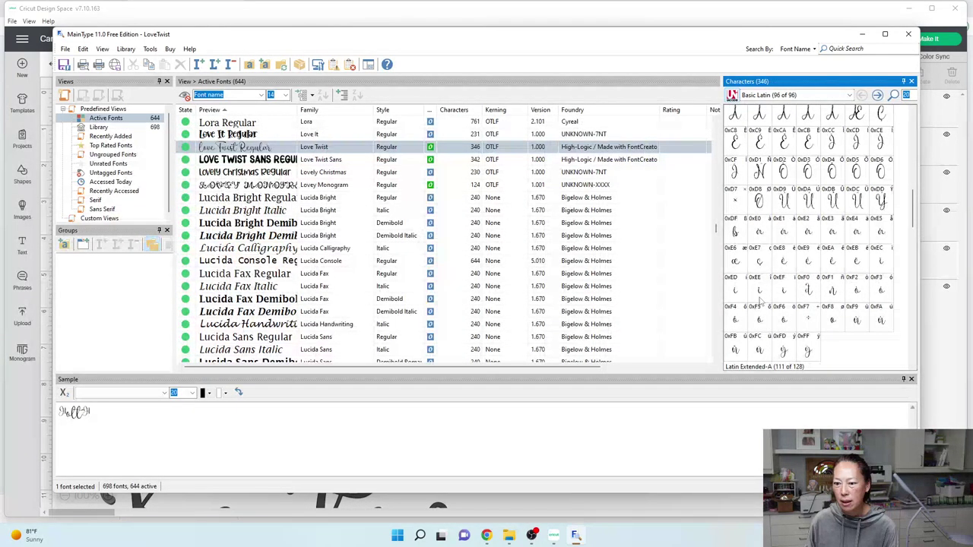
scroll(769, 277, down, 8)
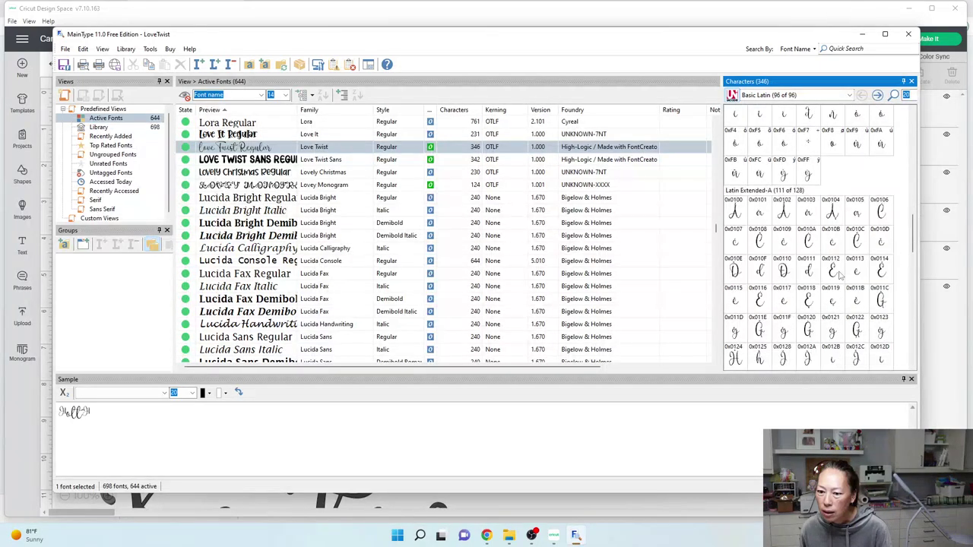
scroll(840, 275, down, 3)
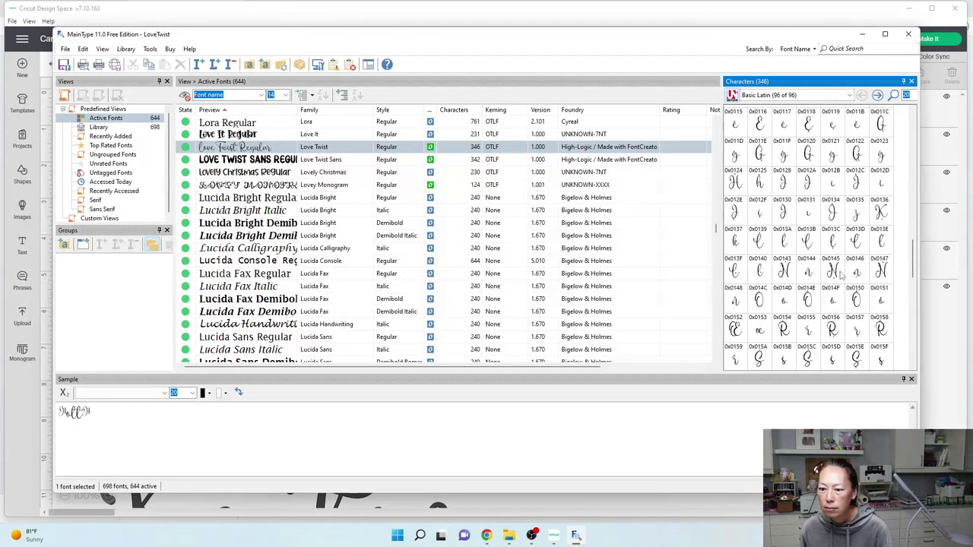
scroll(840, 275, down, 3)
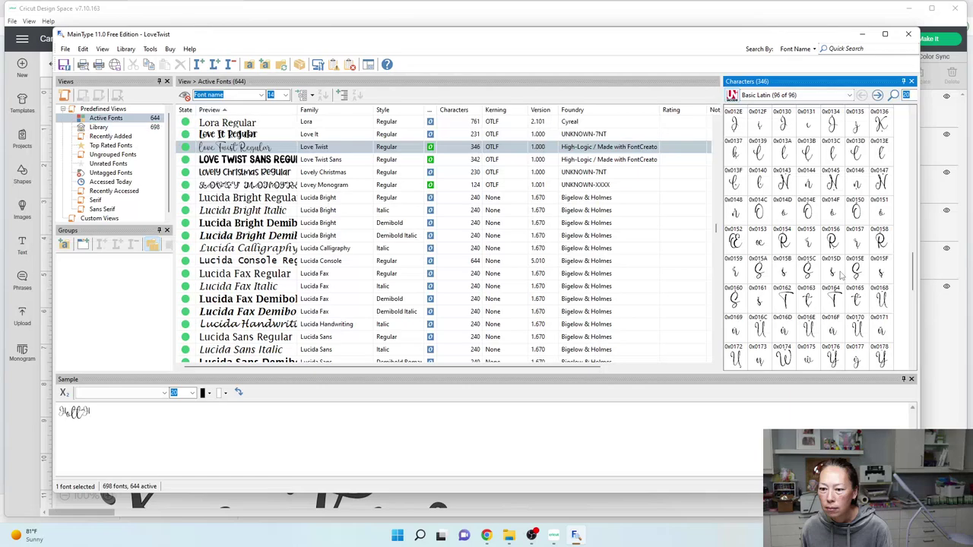
scroll(840, 276, down, 3)
scroll(840, 276, down, 3)
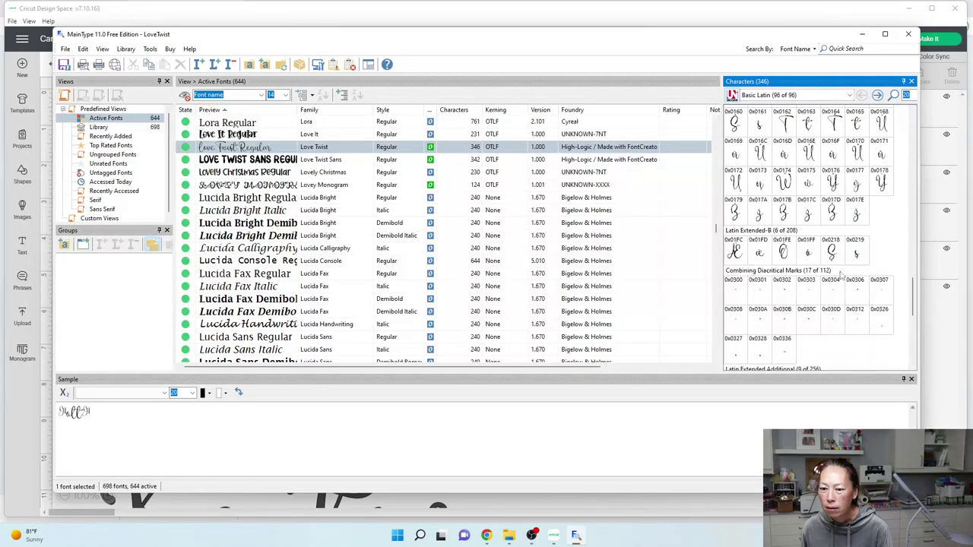
scroll(841, 275, down, 3)
scroll(841, 276, down, 2)
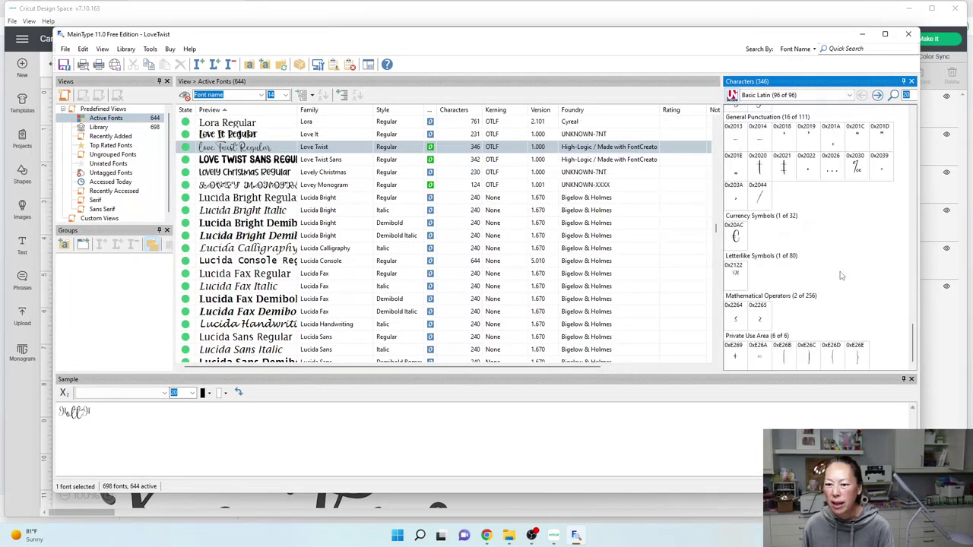
scroll(841, 275, up, 15)
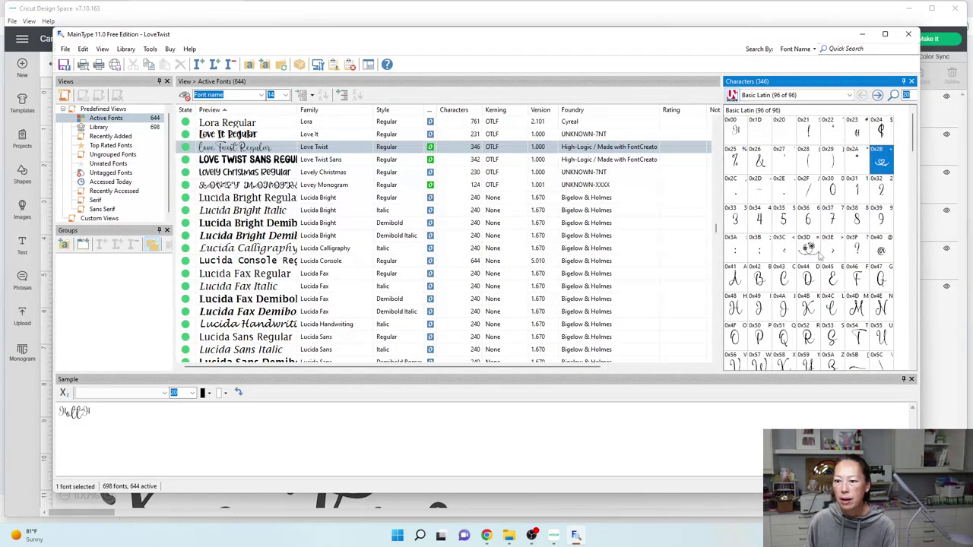
Copy Love Twist's swash character in the opening-bracket slot (0x5B) and return to Cricut Design Space.
scroll(818, 255, down, 3)
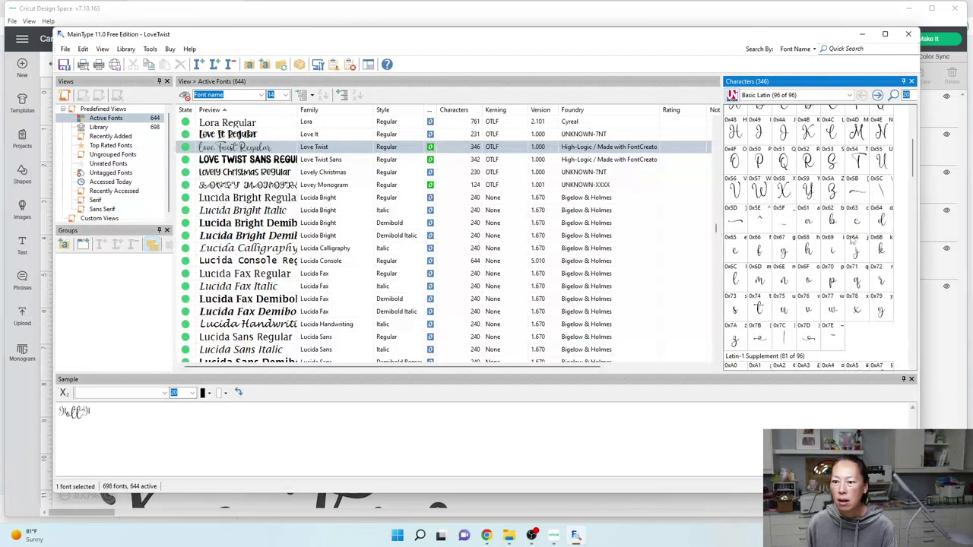
click(858, 195)
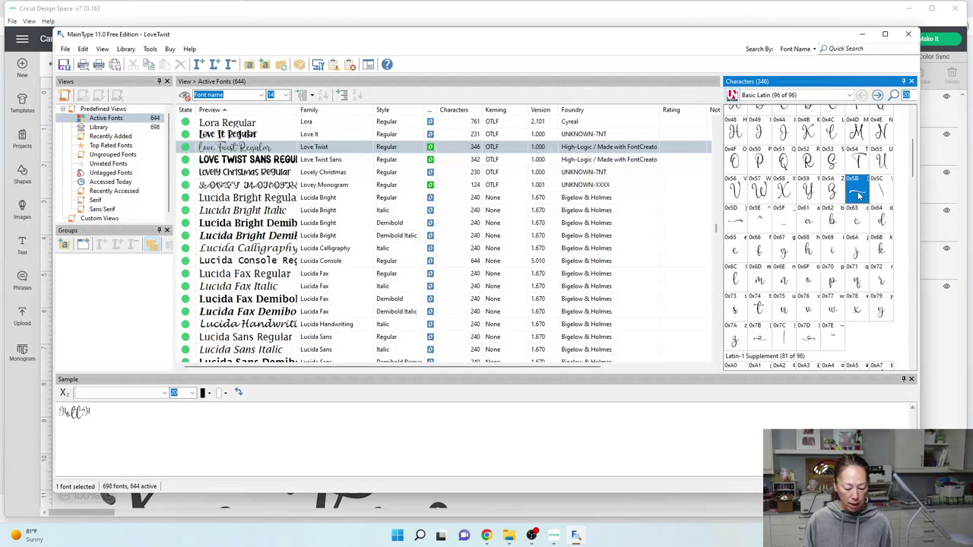
click(553, 535)
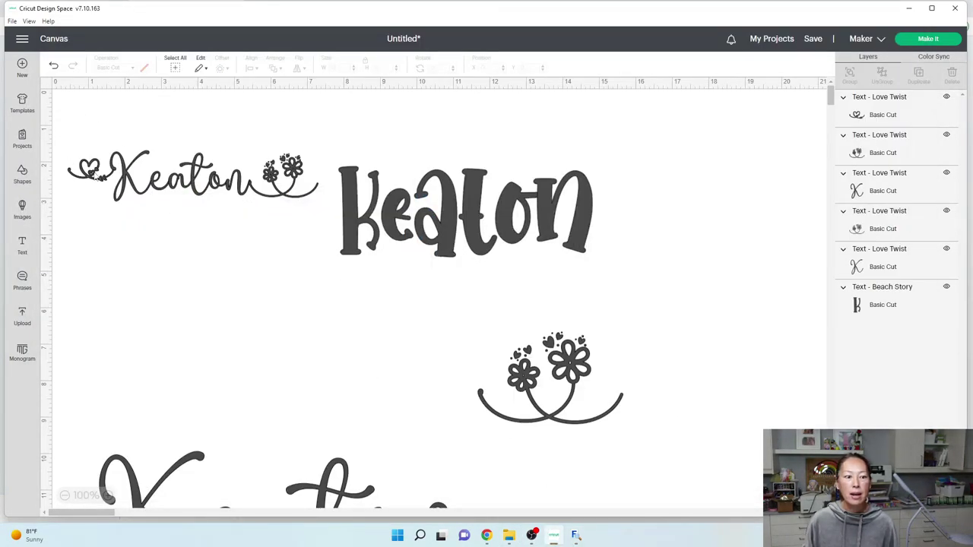
Move the heart glyph off the small name and attach the copied swash in its place as a new Love Twist text object.
drag(91, 172, 193, 409)
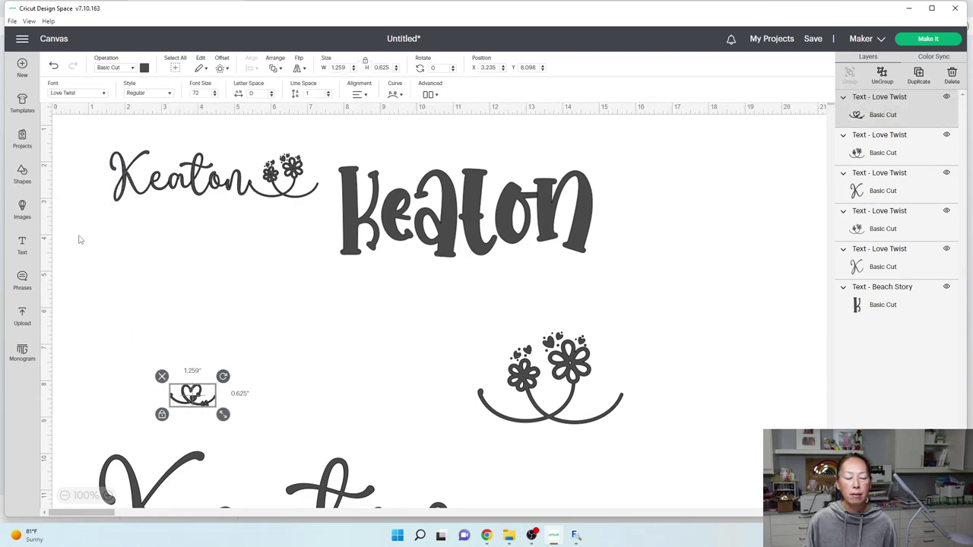
click(23, 245)
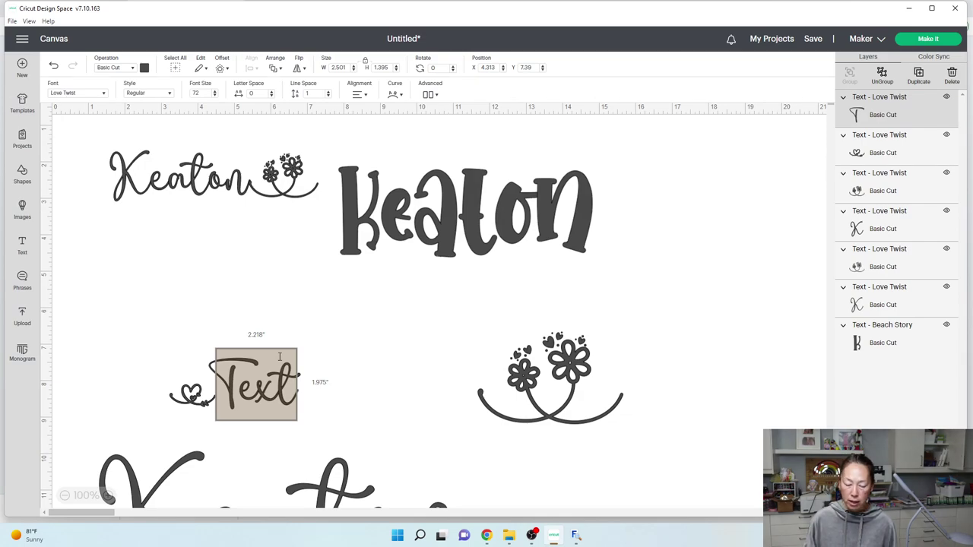
text(-)
click(328, 384)
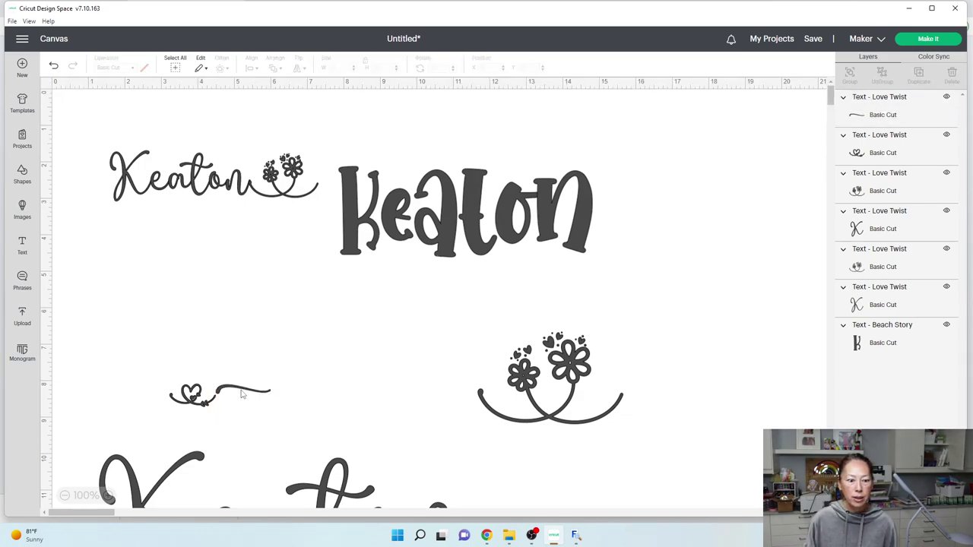
drag(242, 394, 86, 174)
click(276, 322)
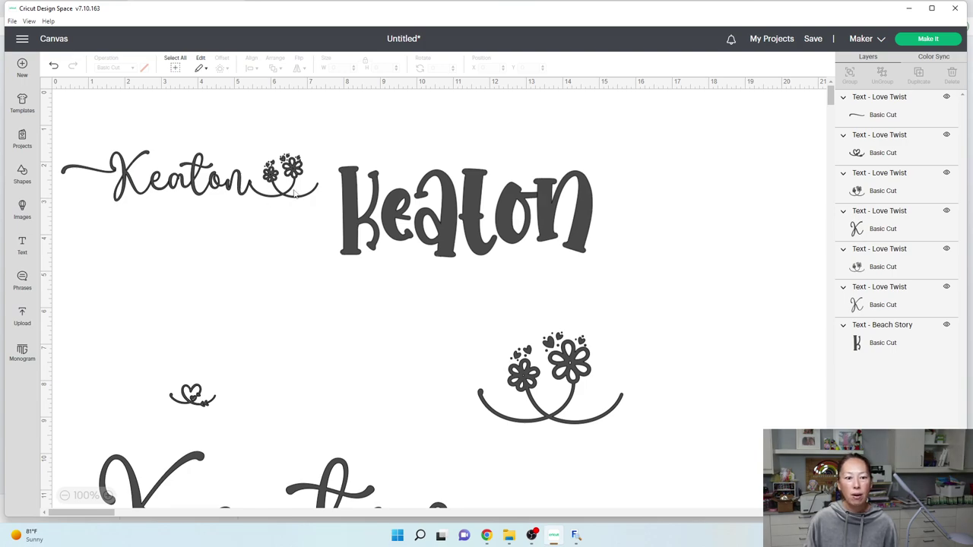
Weld the swash, the small Love Twist name and its flower glyph into one shape.
drag(295, 194, 52, 147)
click(274, 273)
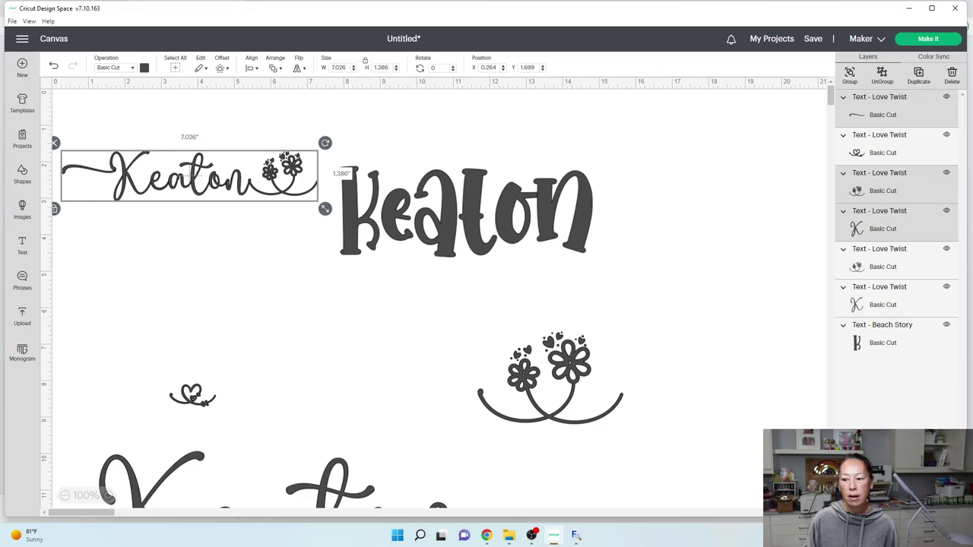
click(875, 502)
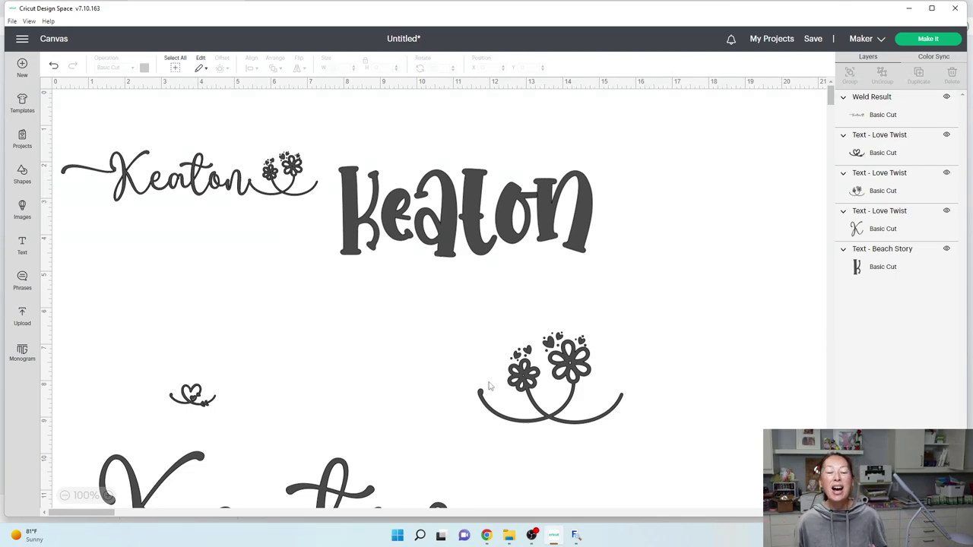
Move the Beach Story name to about X 11.02, Y 1.99 inches and the welded name to about X 1.9, Y 2.71 inches.
click(457, 228)
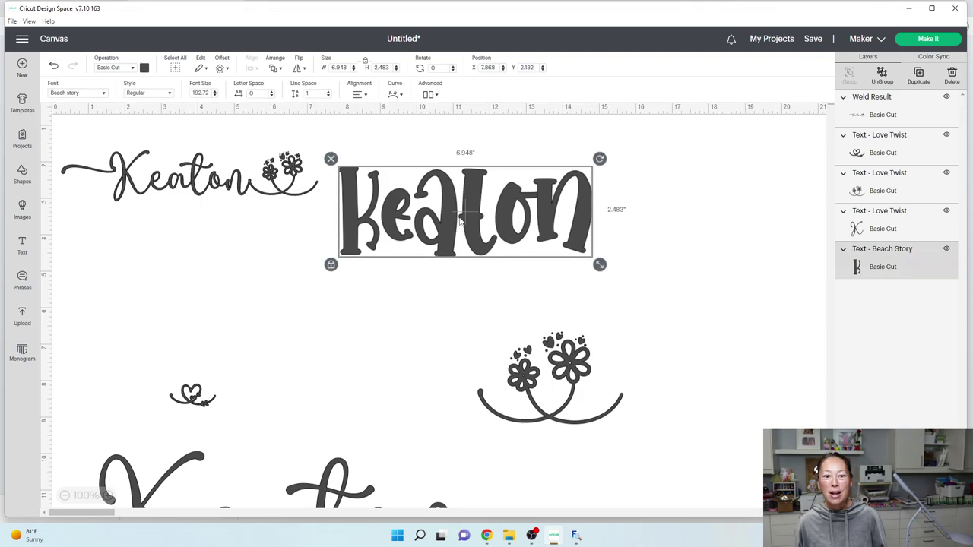
drag(457, 228, 574, 228)
click(189, 193)
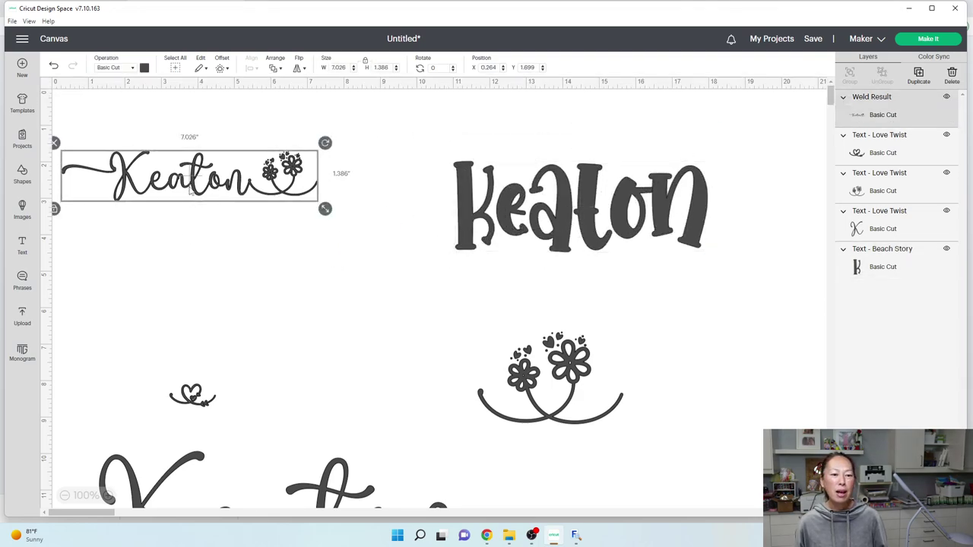
drag(189, 193, 249, 230)
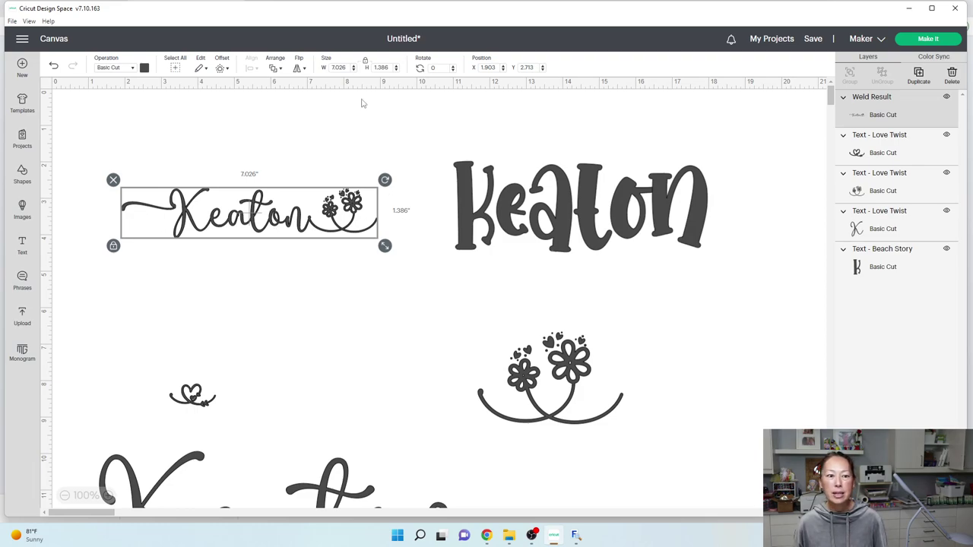
Try to offset the welded name by 0.07 inches with rounded corners, and pull the name off its offset outline.
click(221, 69)
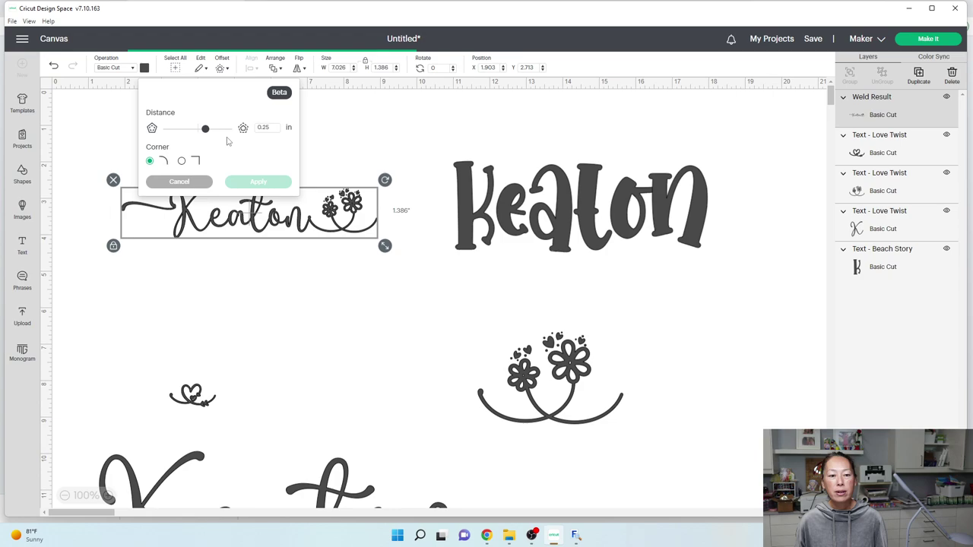
drag(205, 128, 222, 131)
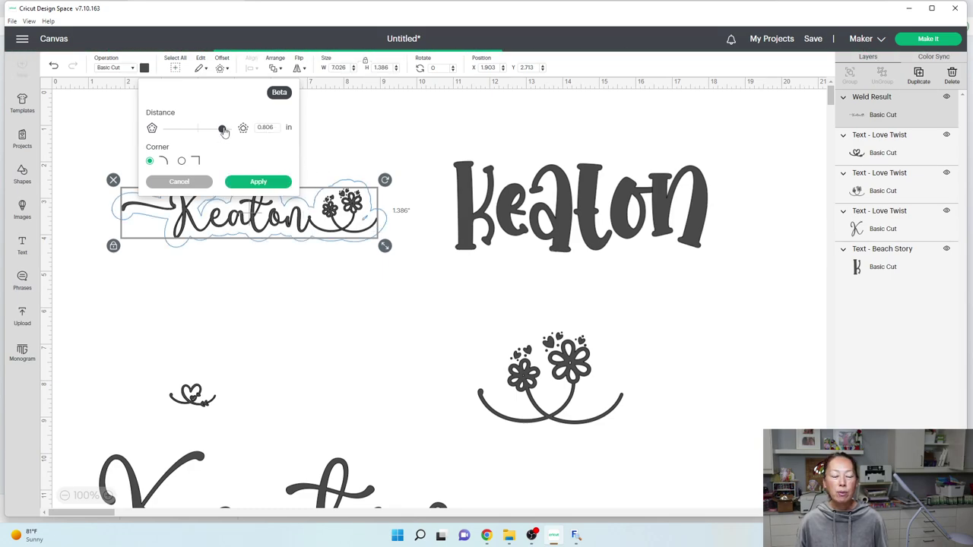
drag(221, 129, 203, 132)
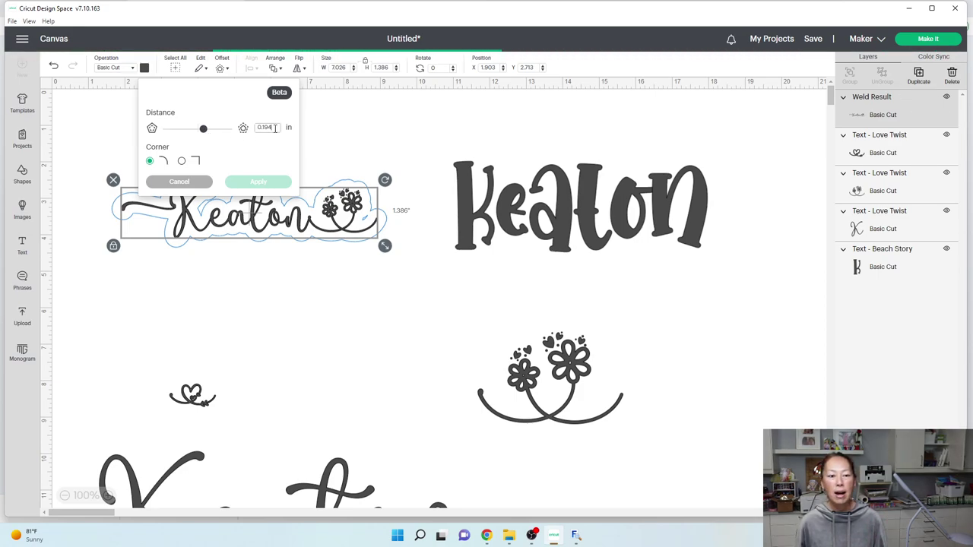
click(258, 128)
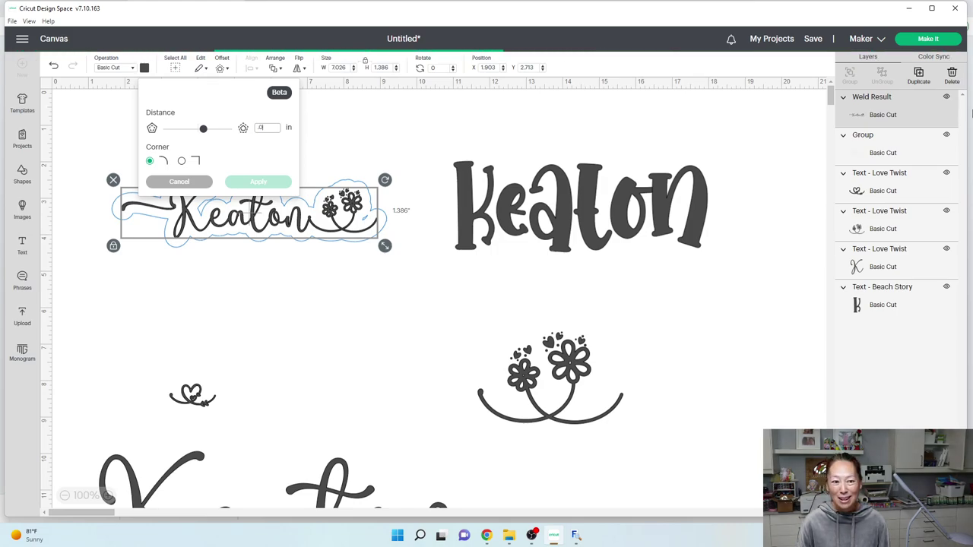
text(.07)
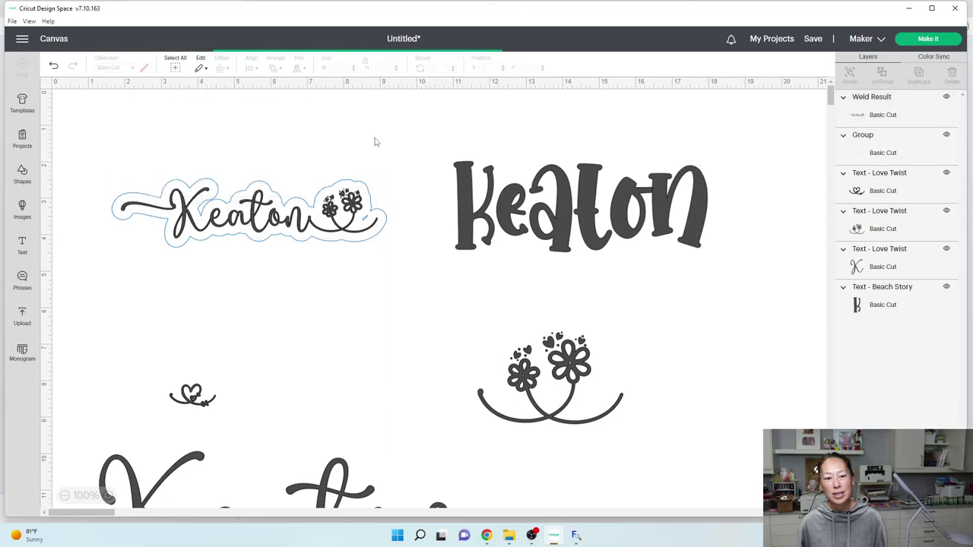
drag(351, 190, 416, 323)
click(364, 207)
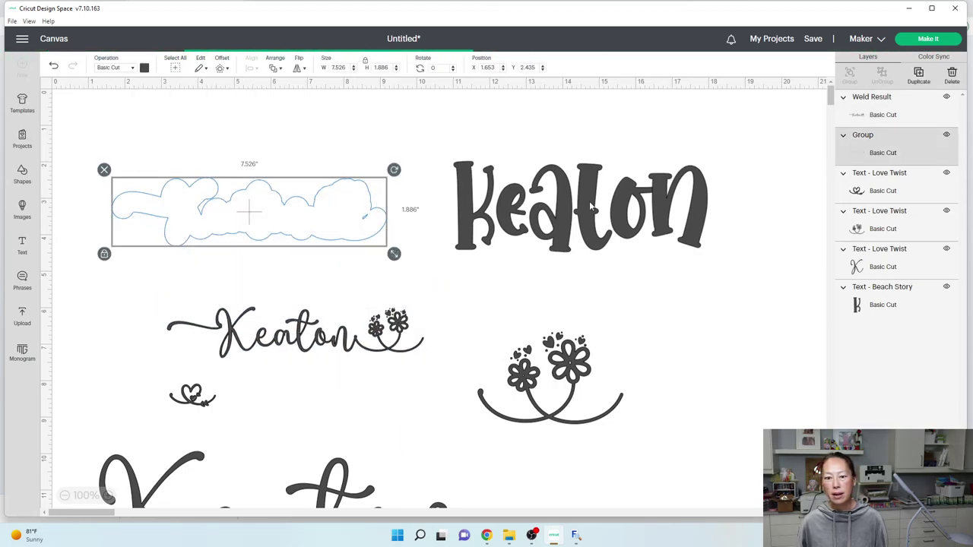
Try to offset the Beach Story name by 0.07 inches with welded offsets, and delete the welded name's offset outline.
click(547, 228)
click(221, 67)
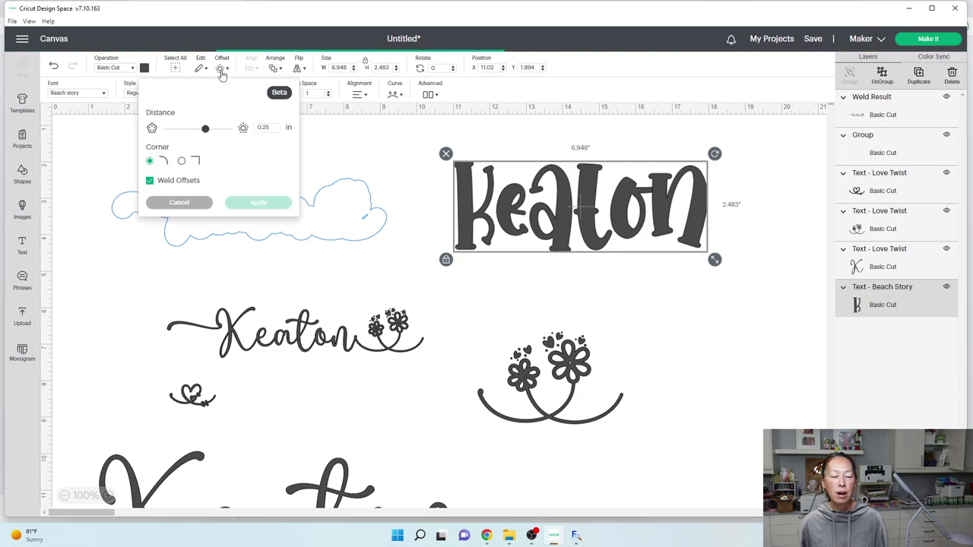
double_click(265, 129)
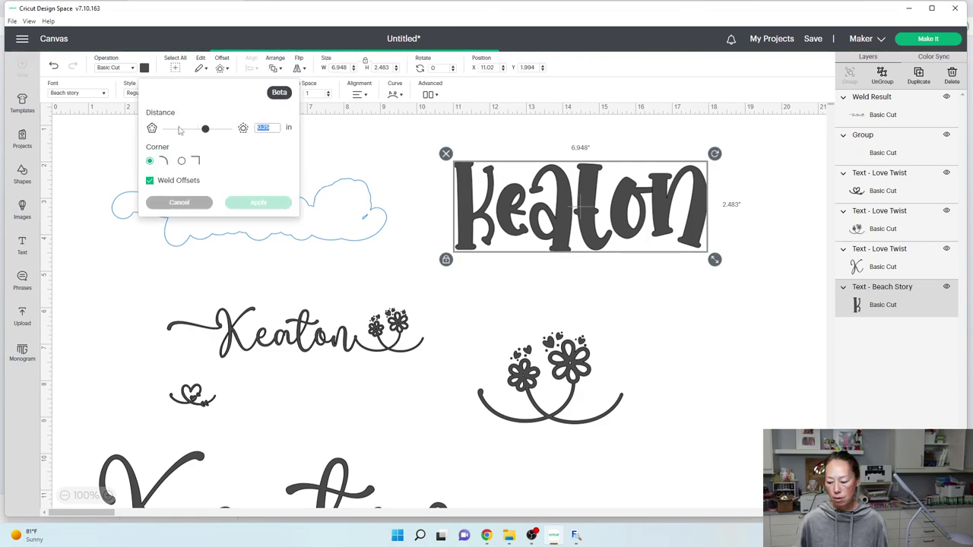
text(.07)
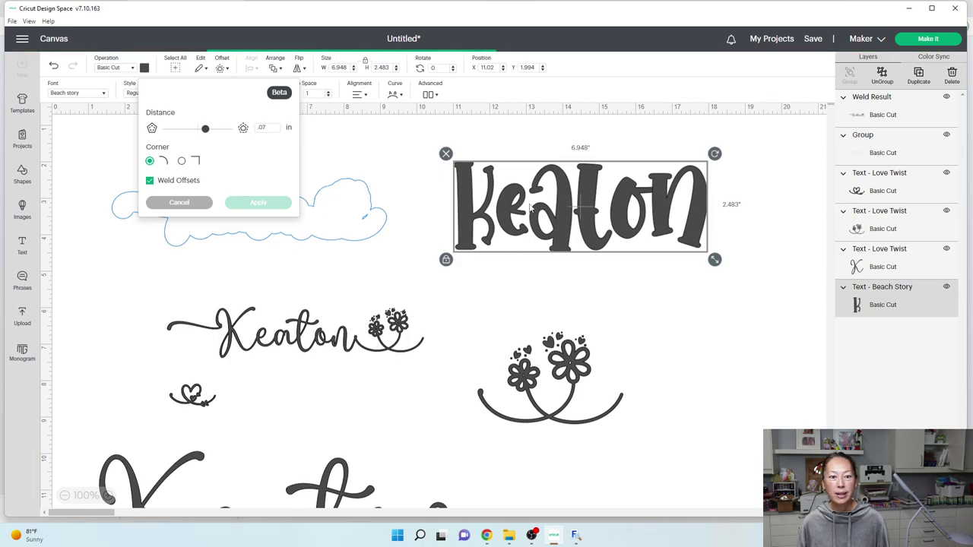
click(383, 161)
click(353, 202)
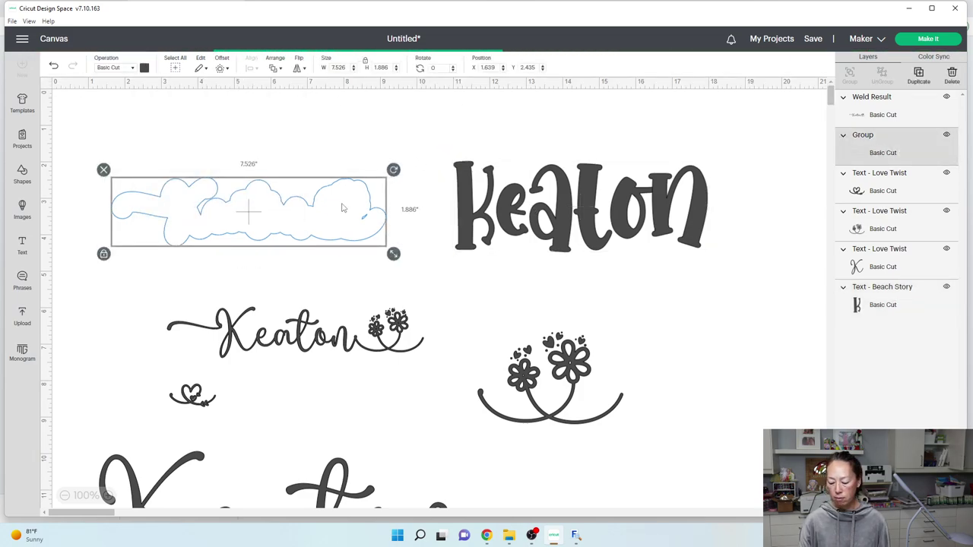
key(Delete)
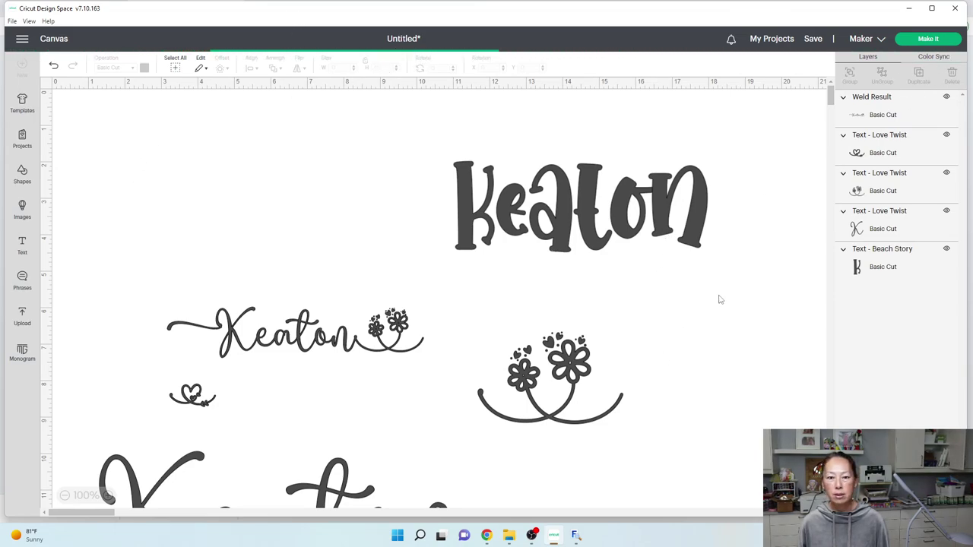
Quit Cricut Design Space, relaunch it from design.cricut.com in Chrome and start a new project.
click(956, 9)
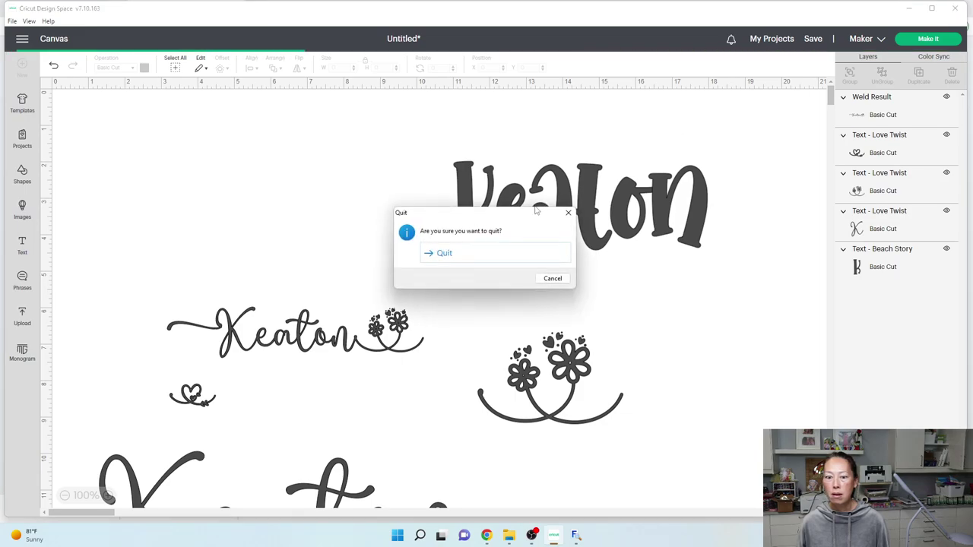
click(491, 256)
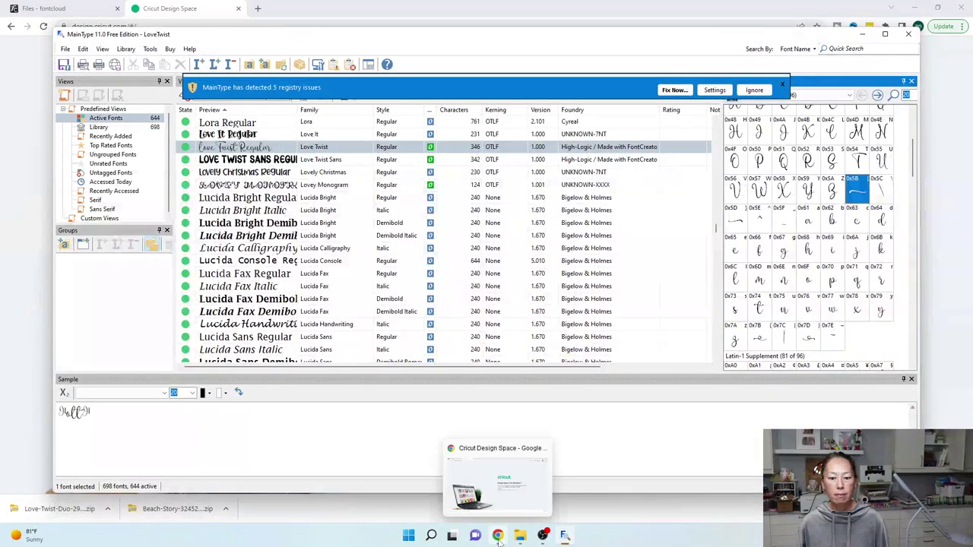
click(497, 535)
click(278, 31)
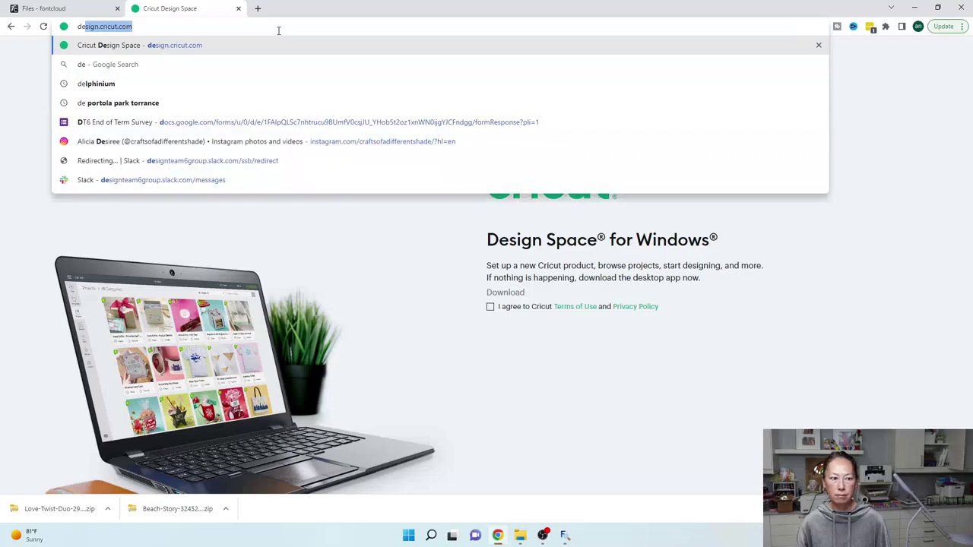
key(Return)
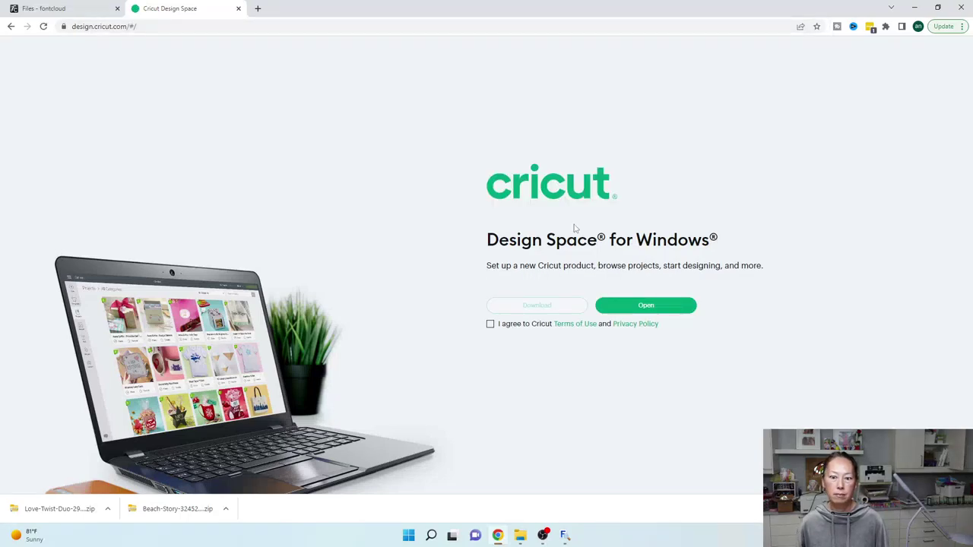
click(658, 306)
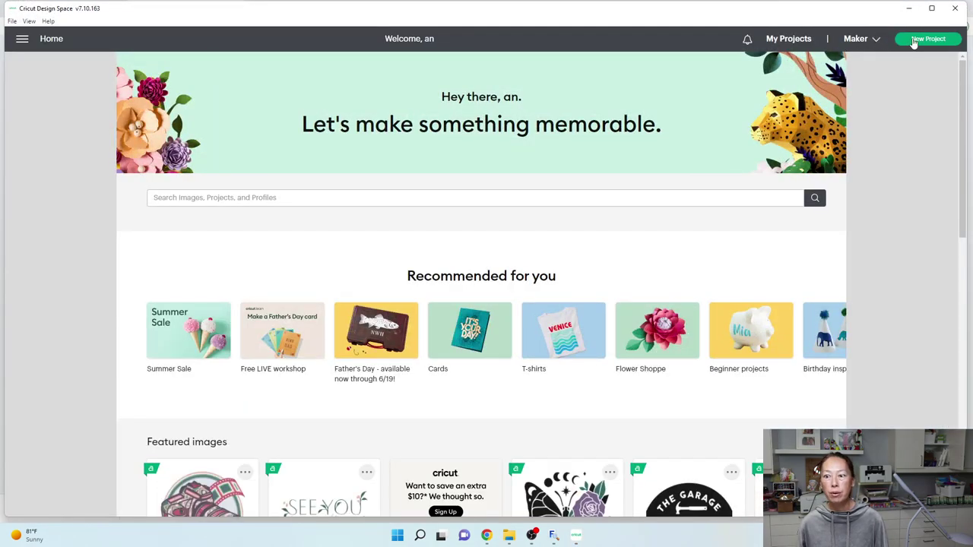
click(913, 42)
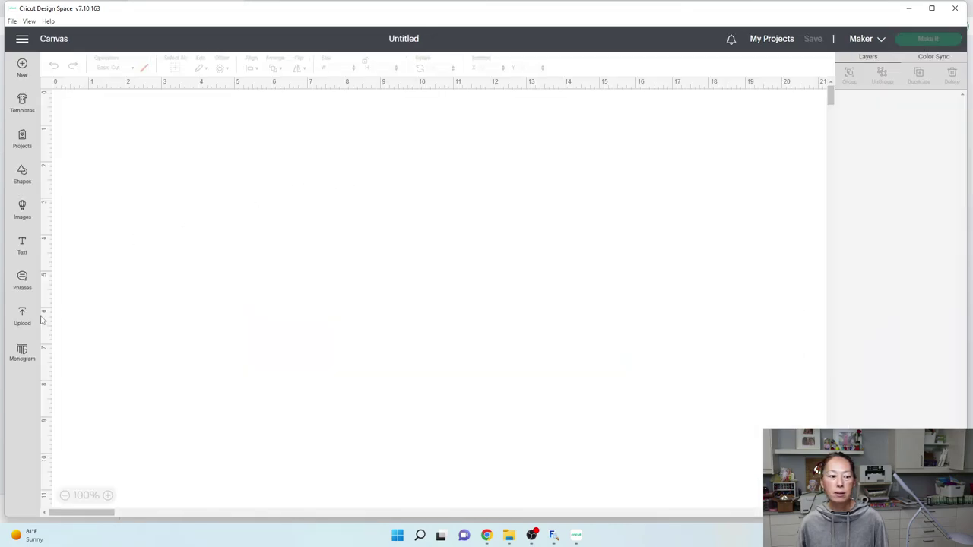
Add a text object and set its font to Beach Story, searching the fonts for "beach".
click(22, 244)
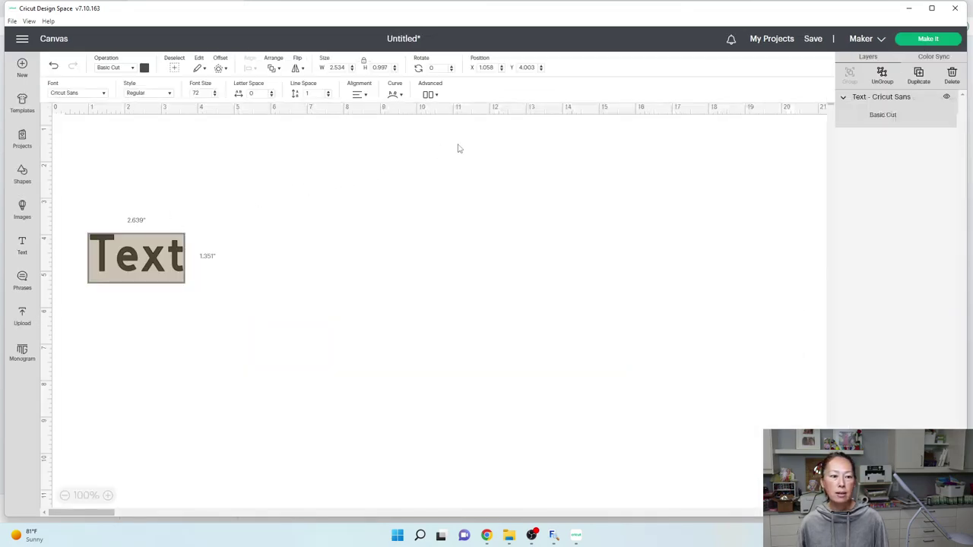
click(97, 93)
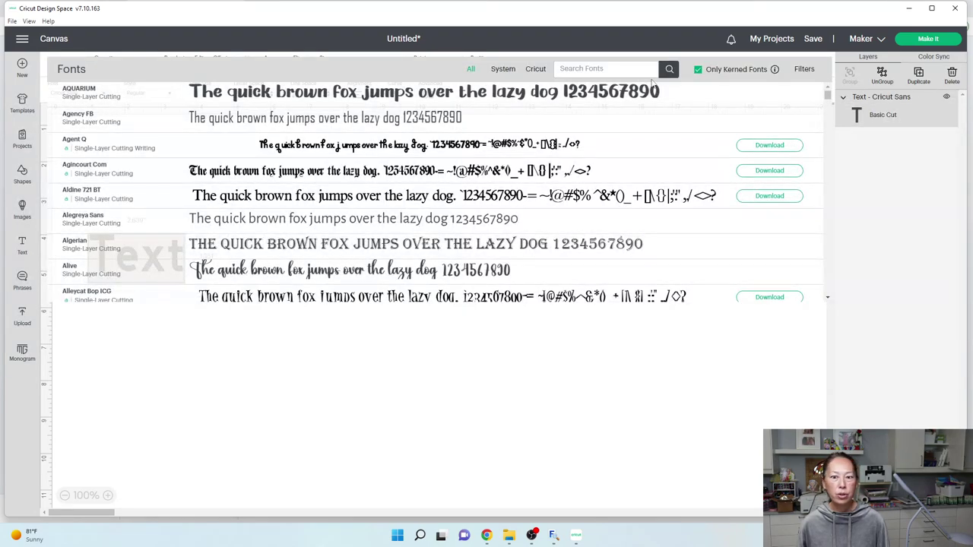
click(601, 69)
text(b)
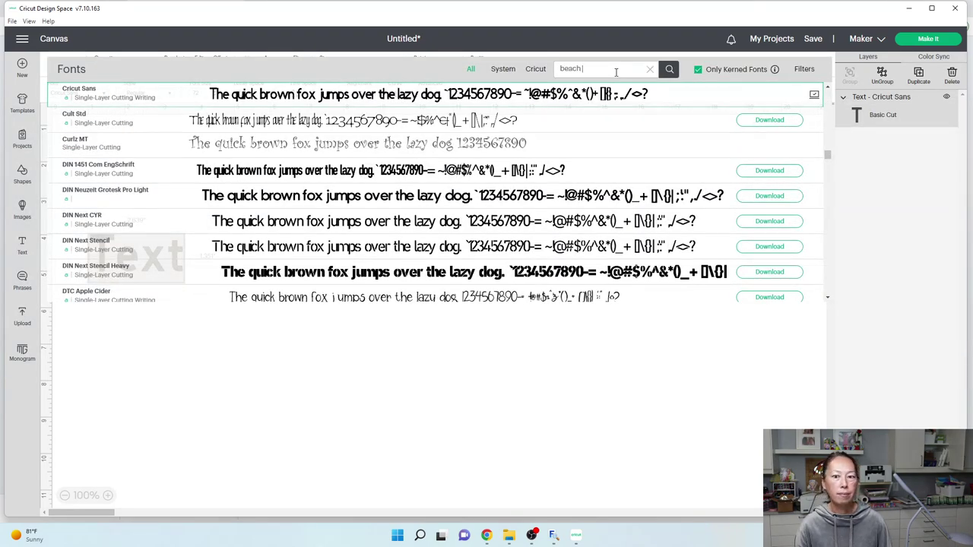
text(each)
click(526, 118)
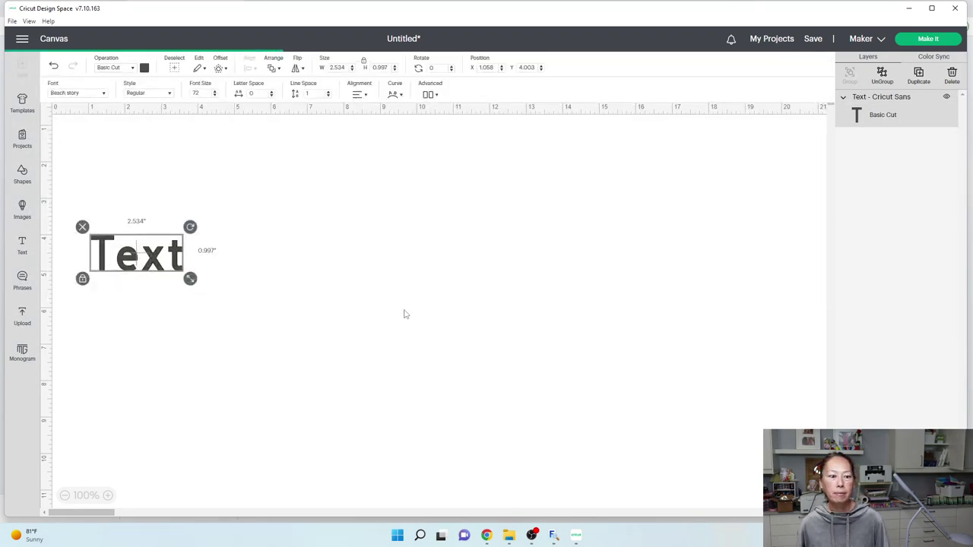
Replace the placeholder text of the Beach Story object with the same name as before.
double_click(148, 260)
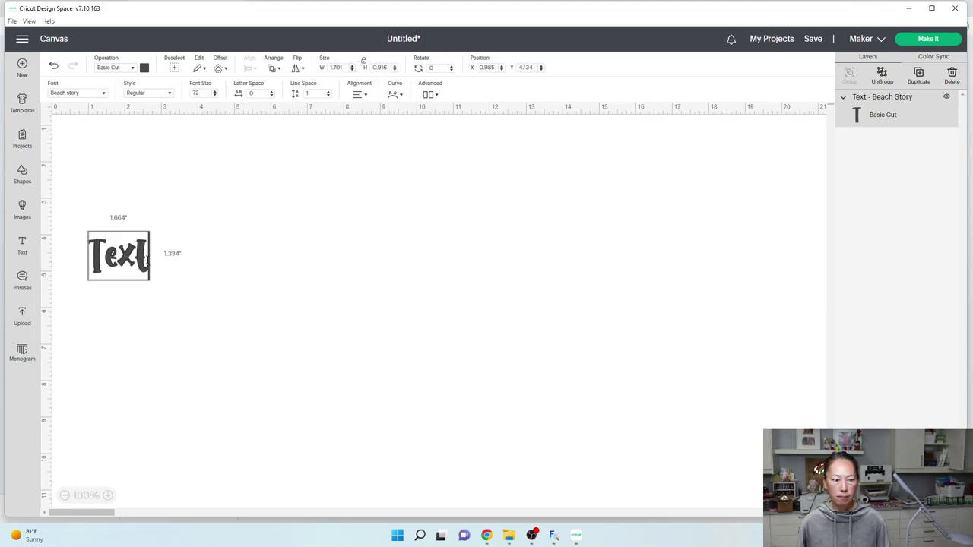
drag(146, 260, 63, 259)
text(Keaton)
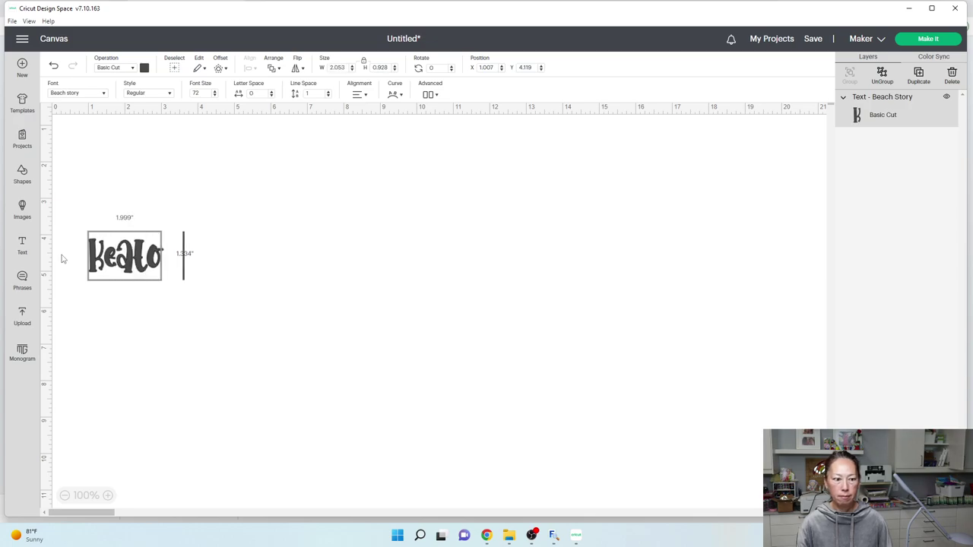
click(205, 280)
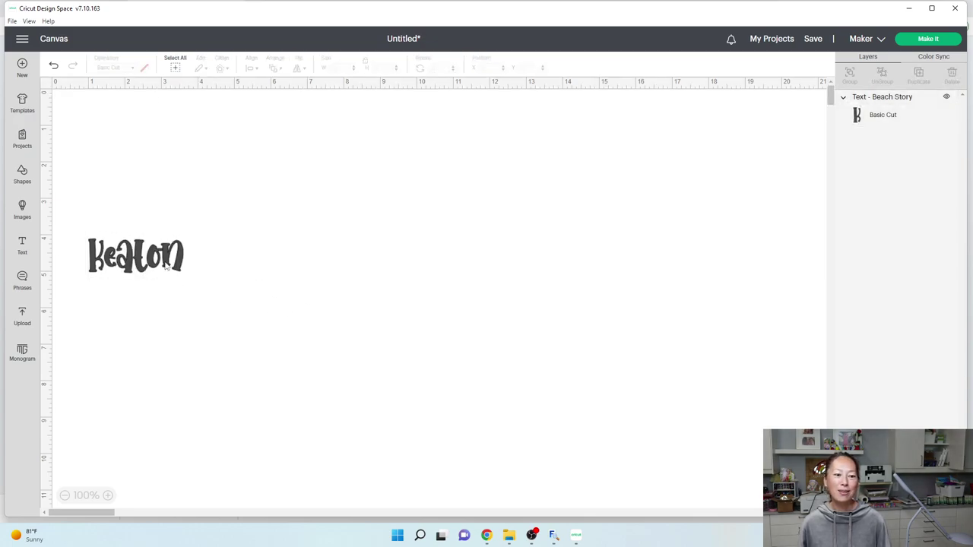
Enlarge the Beach Story name to about 11.9 by 4.2 inches and position it at about X 3.1, Y 2.7 inches.
drag(135, 256, 348, 203)
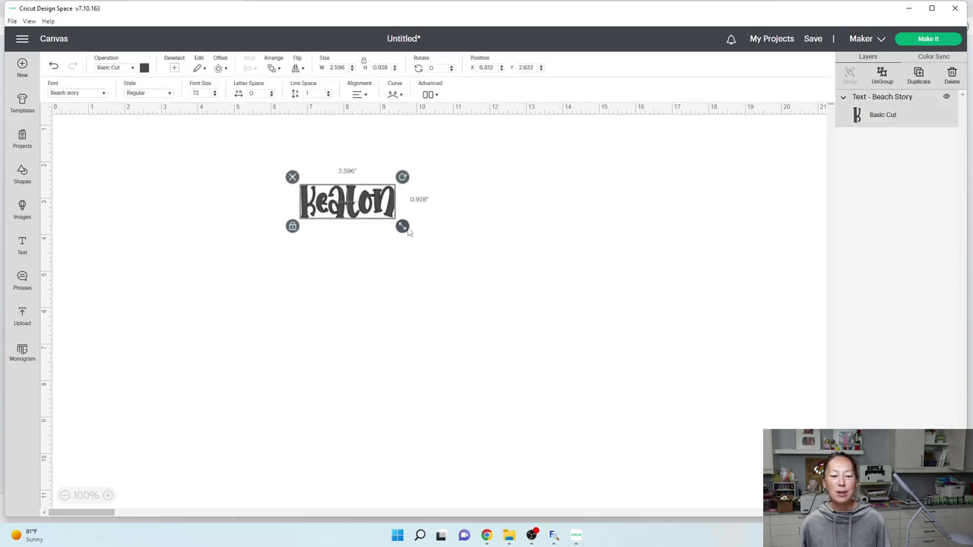
drag(402, 225, 741, 348)
drag(540, 312, 404, 315)
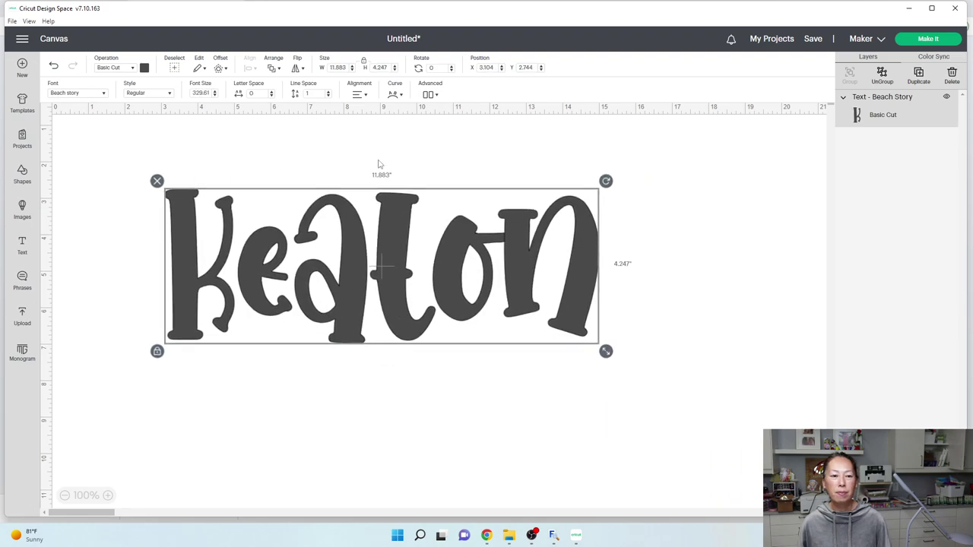
Preview a 0.07 in offset around the name without applying it, and ungroup the text into individual letters.
click(220, 68)
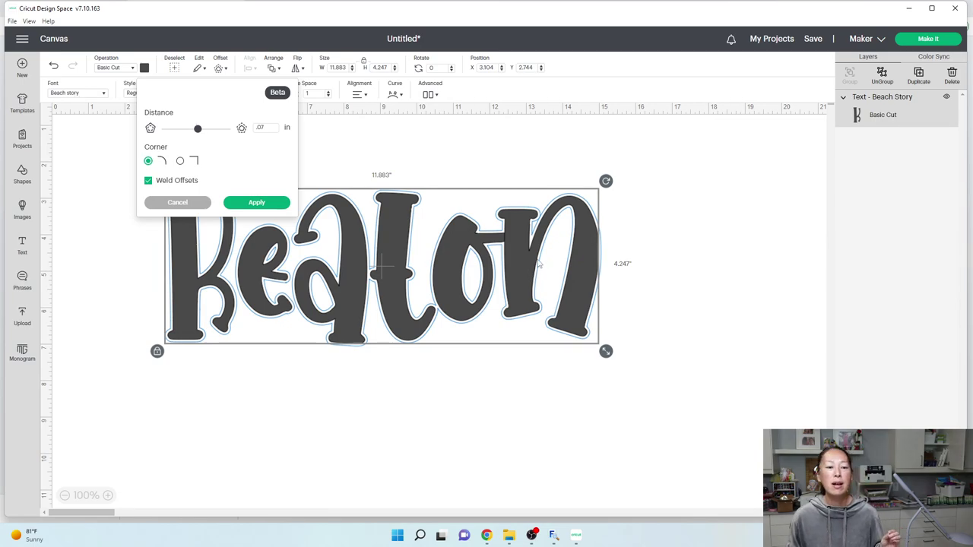
click(688, 274)
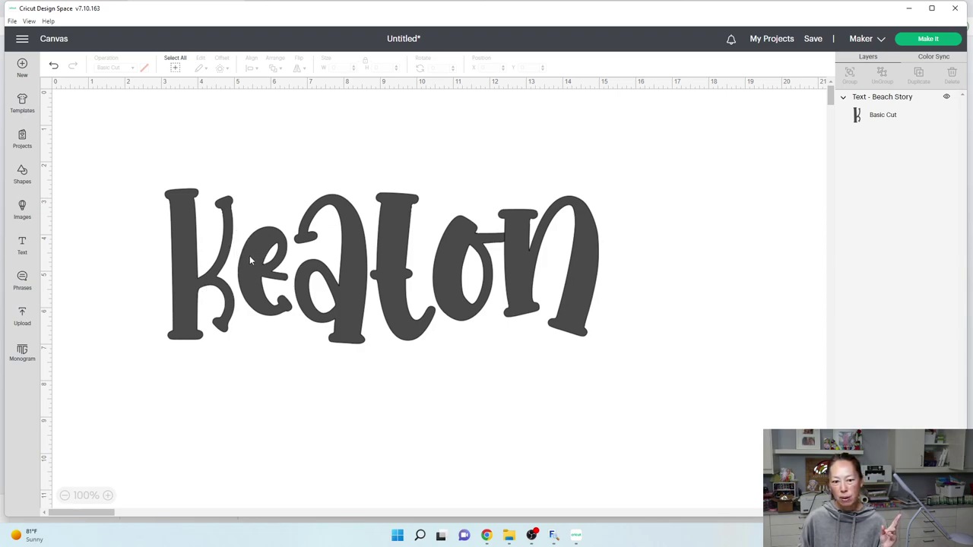
click(375, 280)
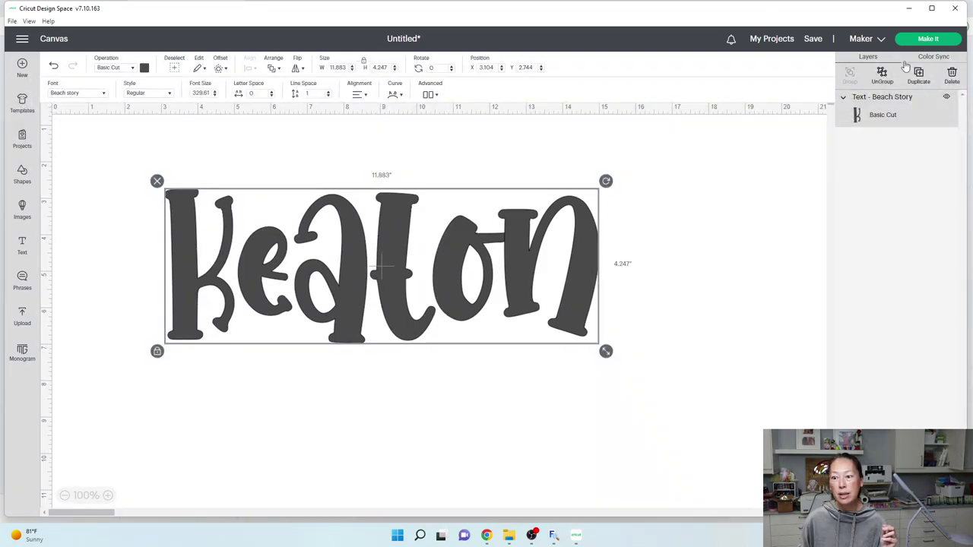
click(882, 76)
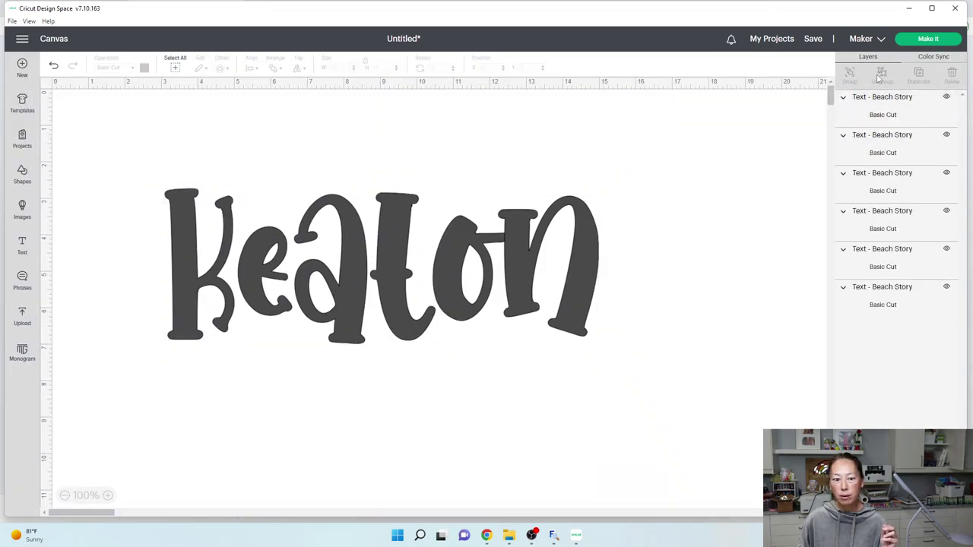
Shift the second letter slightly left so that it sits closer to the first letter.
click(257, 248)
drag(257, 248, 251, 248)
click(371, 288)
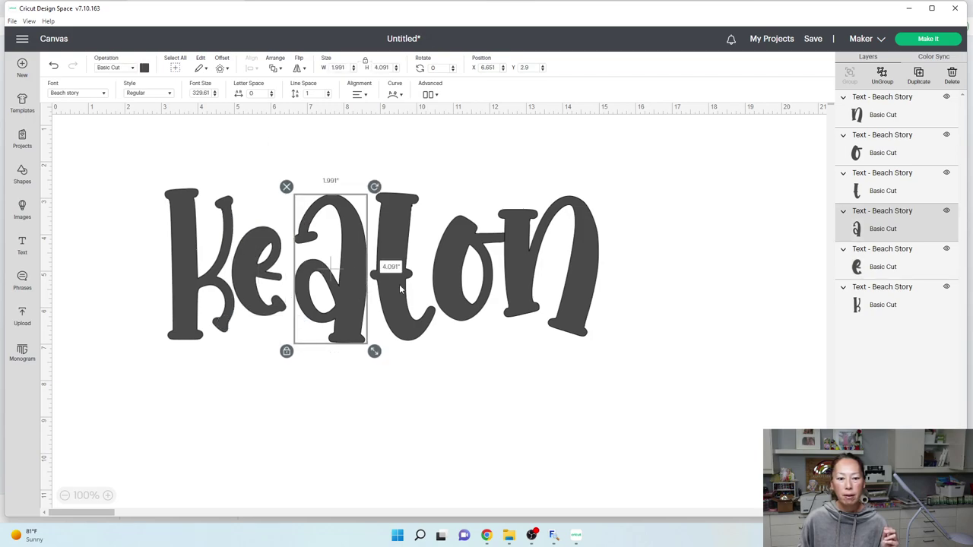
Shift the last four letters left toward the second letter, and the last two slightly further left.
click(680, 349)
drag(673, 357, 330, 279)
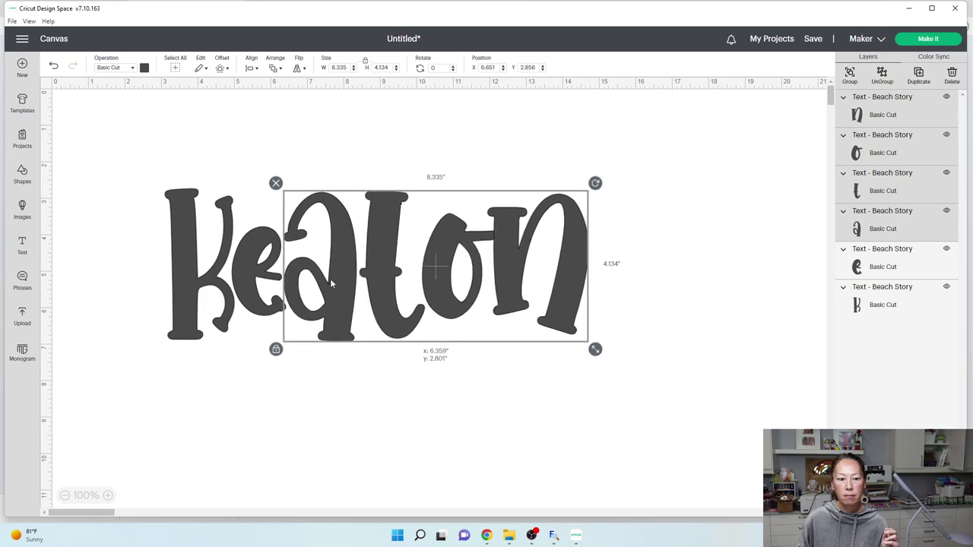
click(496, 347)
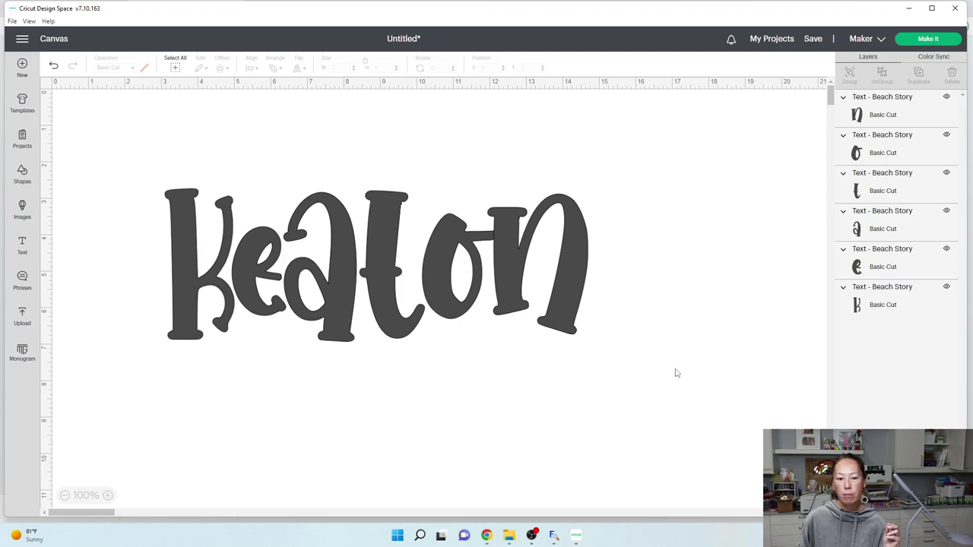
drag(689, 279, 471, 259)
click(460, 408)
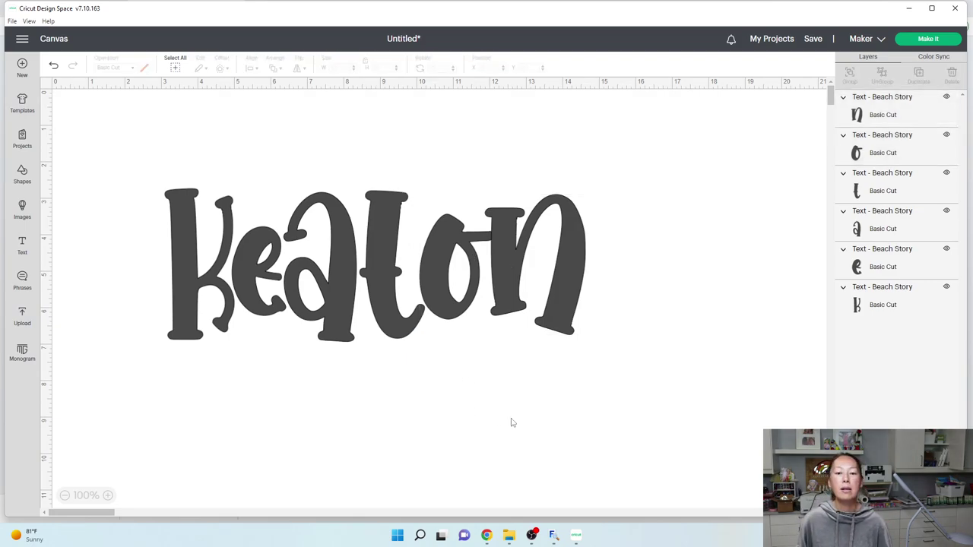
Select all six letters and set up a 0.07 in welded offset with rounded corners around them.
drag(673, 377, 47, 211)
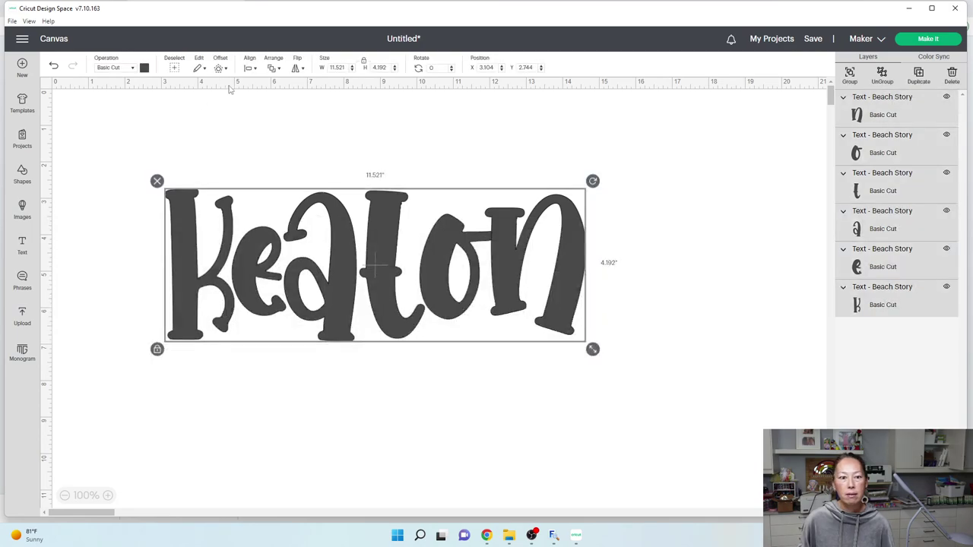
click(219, 68)
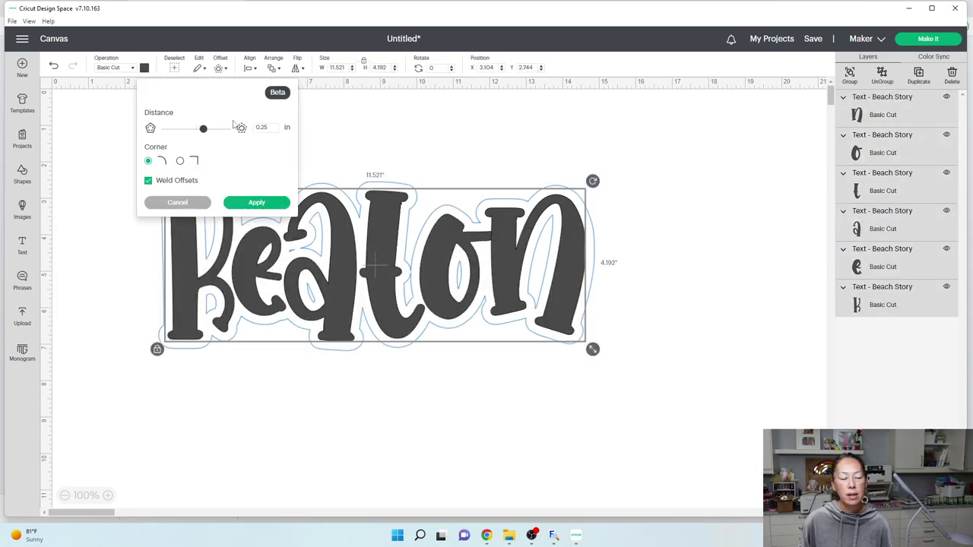
click(261, 127)
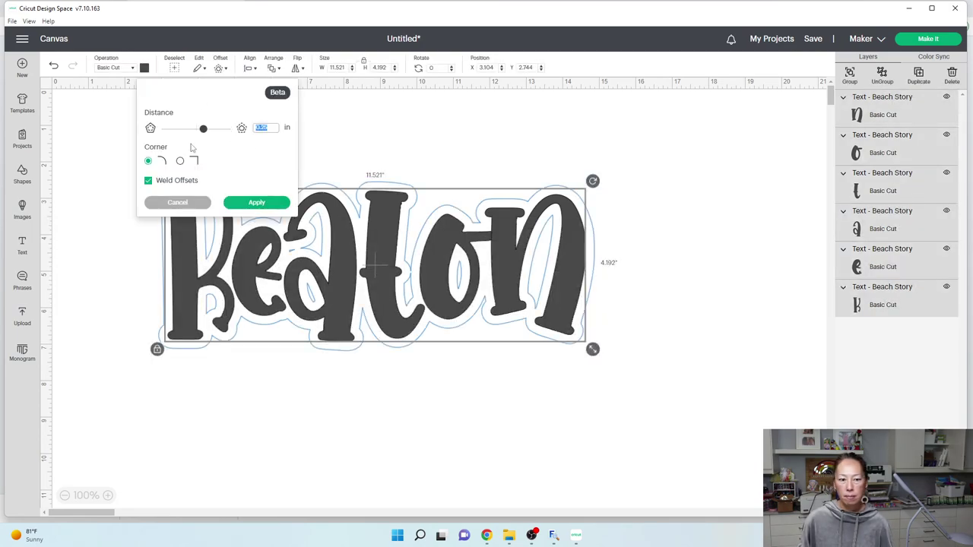
key(Return)
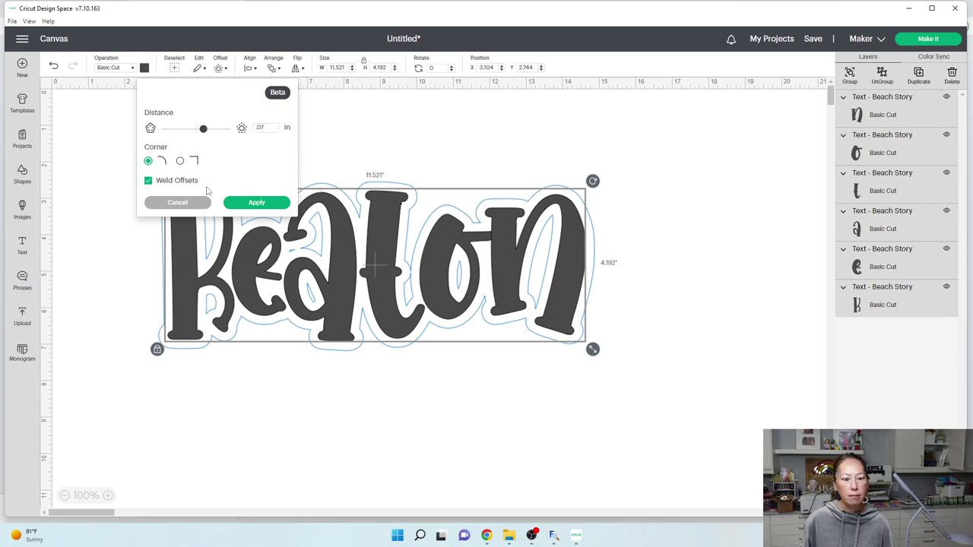
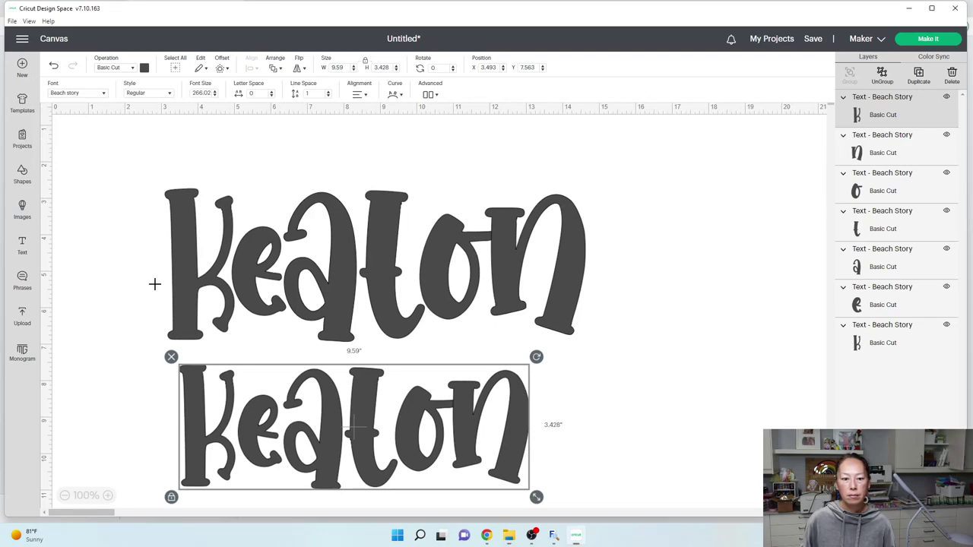
Move the separated letters up to about X 3.0, Y 0.7 in, and enlarge the lower name to about 11.9 by 4.3 in beneath them.
drag(152, 281, 560, 213)
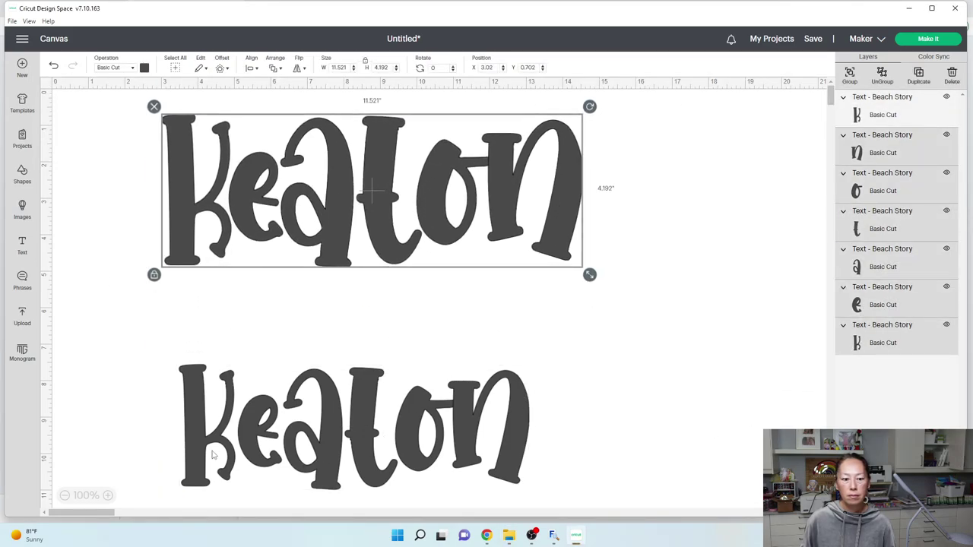
drag(232, 439, 220, 367)
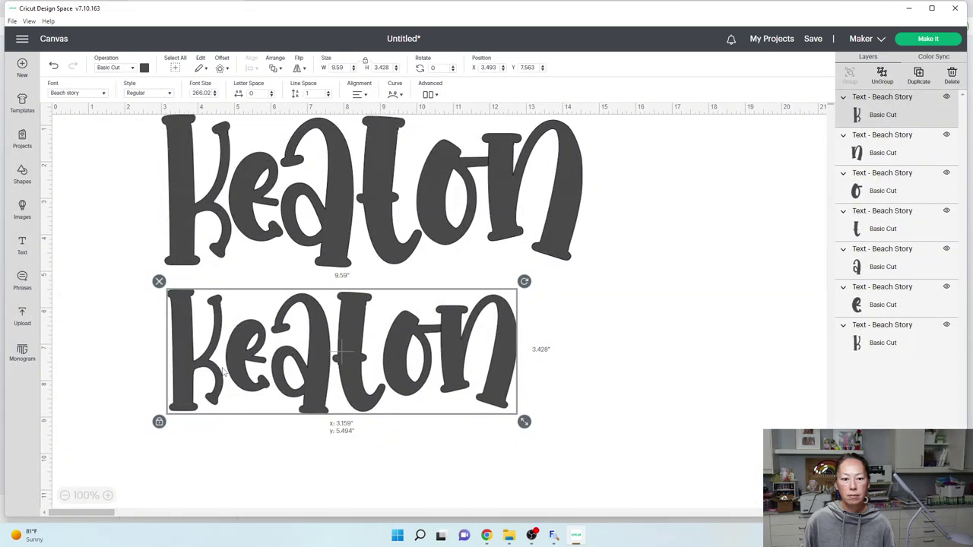
drag(525, 420, 571, 452)
drag(536, 376, 523, 389)
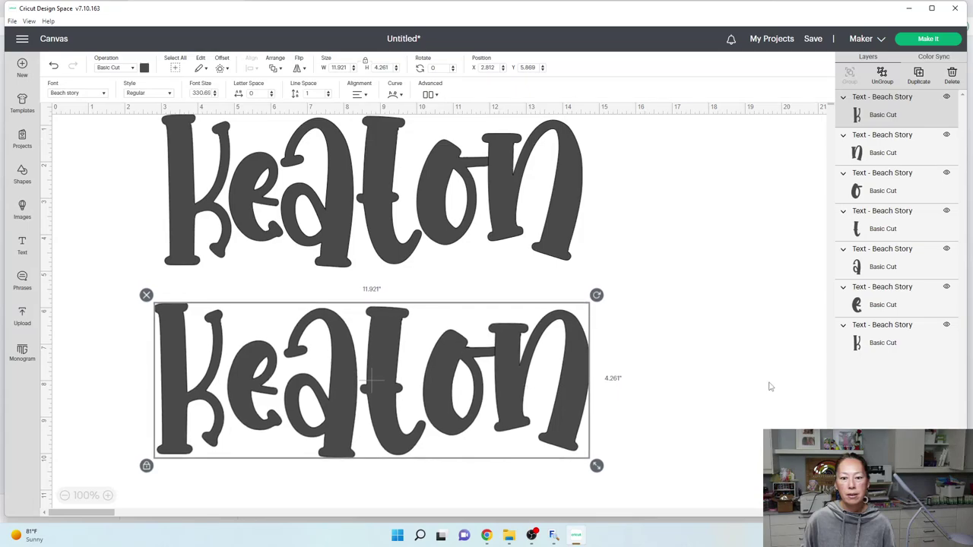
Apply a 0.111 in welded offset with rounded corners to the six separate letters of the upper name.
click(638, 197)
drag(637, 196, 91, 173)
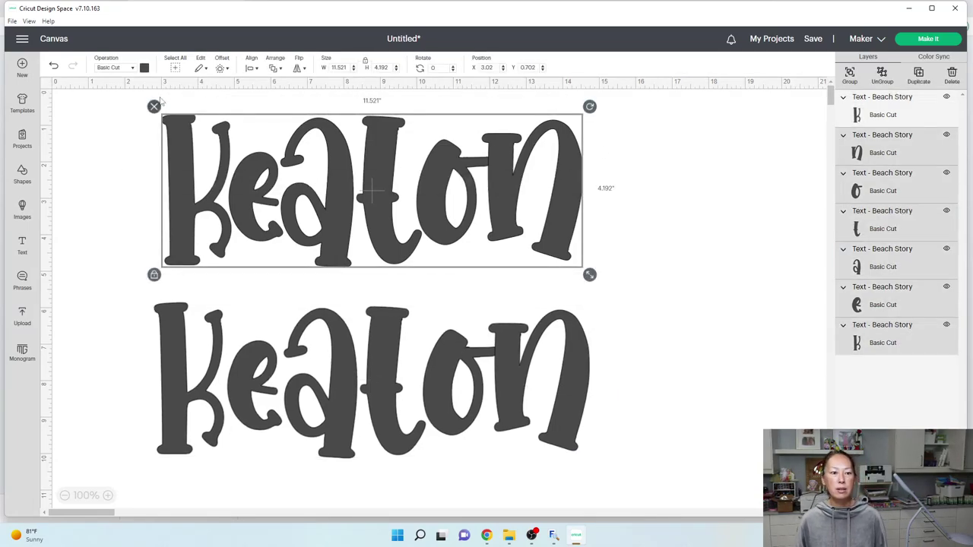
click(219, 68)
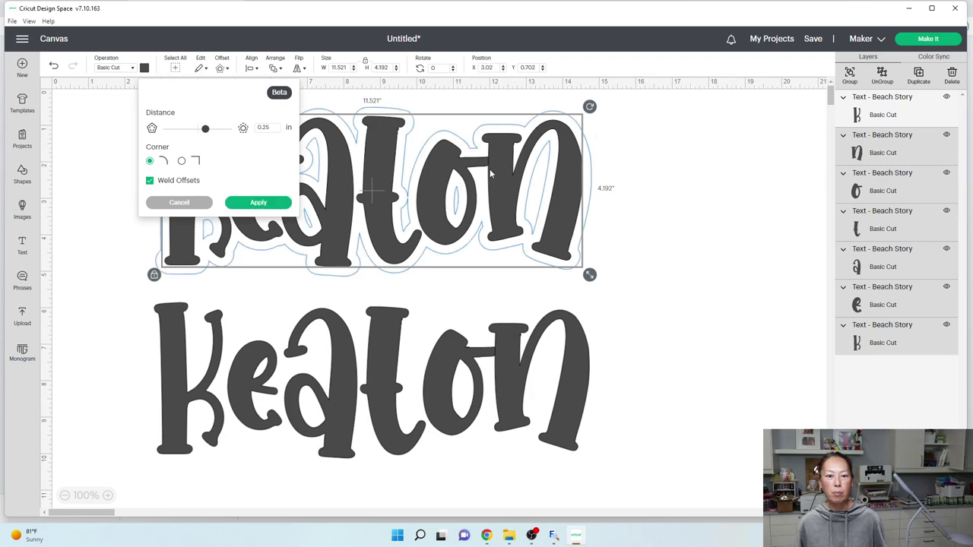
click(272, 127)
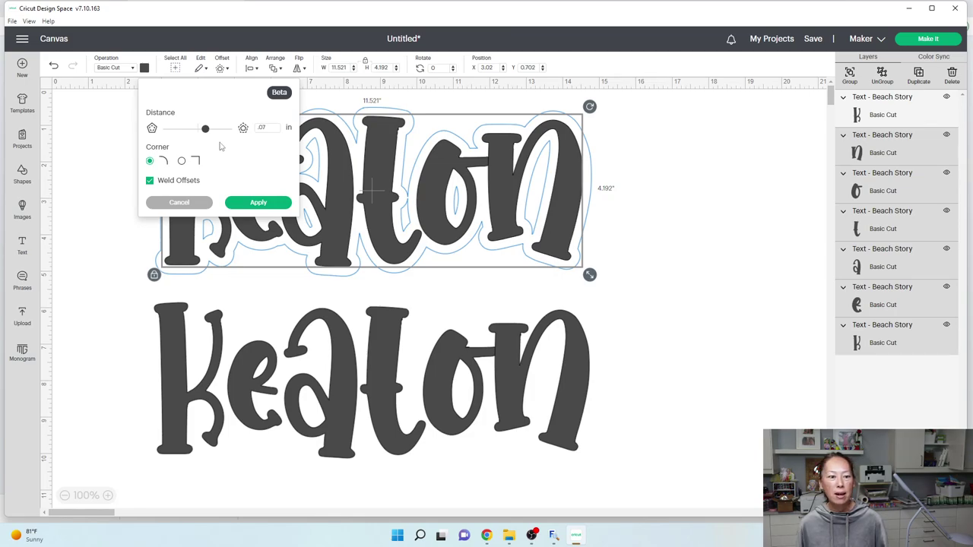
drag(207, 133, 204, 131)
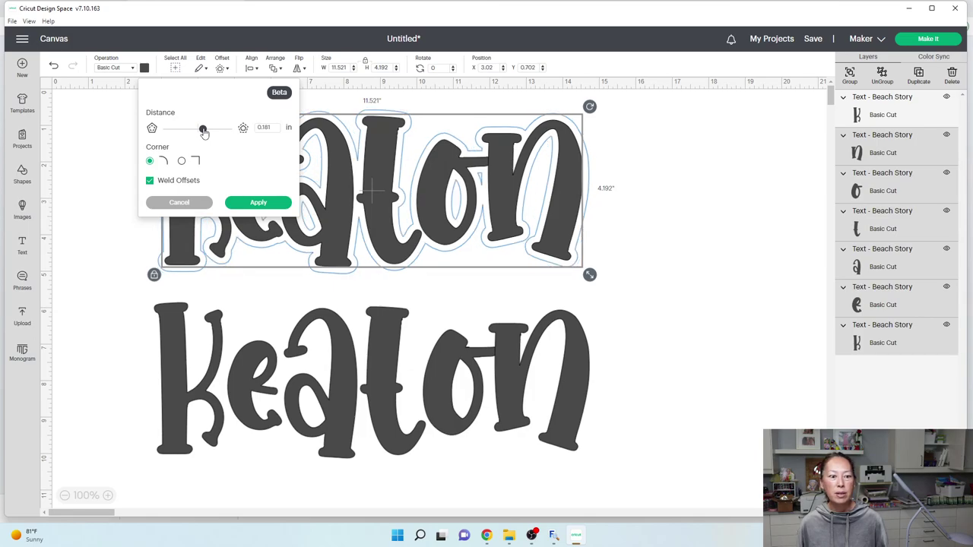
drag(204, 131, 201, 132)
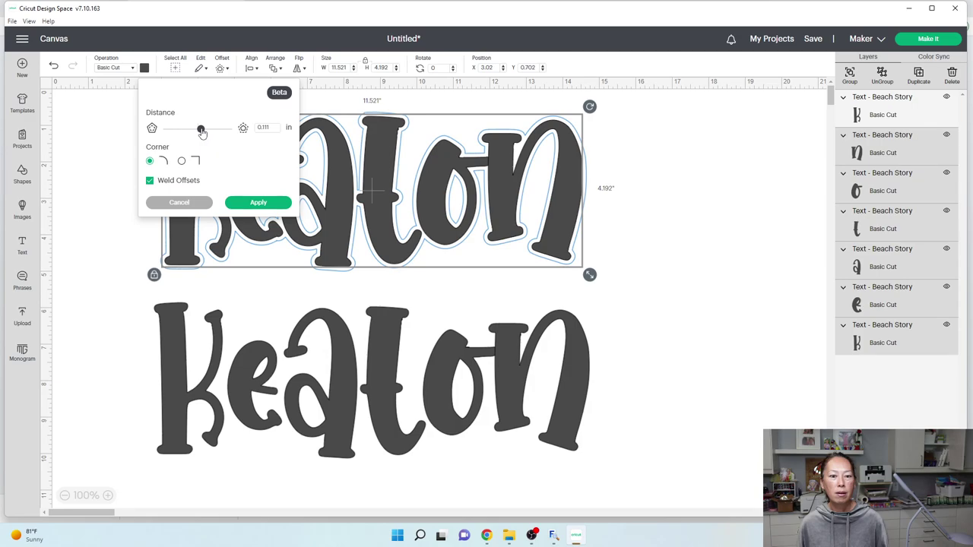
click(259, 203)
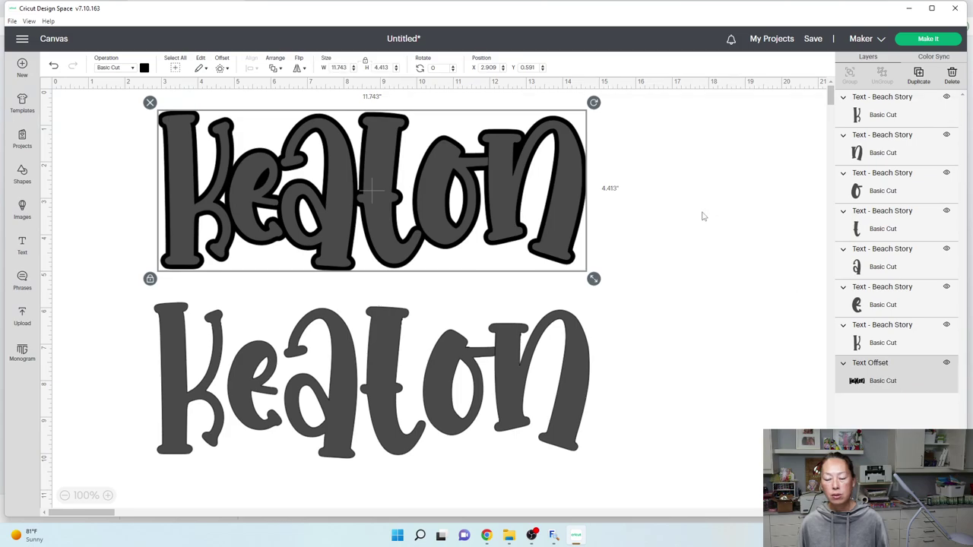
Nudge the upper offset about 0.3 in right as a shadow, and move it back behind the letters.
key(Right)
key(Right)
key(Right)
key(Right)
key(Right)
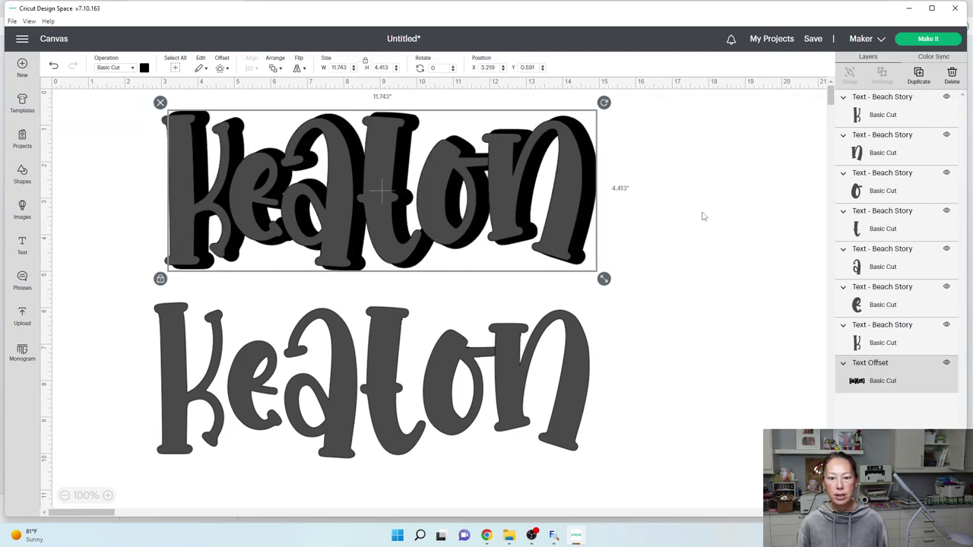
mouse_move(596, 180)
mouse_down()
mouse_move(969, 167)
mouse_move(770, 188)
mouse_move(971, 191)
mouse_move(530, 179)
mouse_move(582, 181)
mouse_up()
click(728, 413)
Apply the same 0.111 in welded offset to the ungrouped-free lower name as a single text object.
drag(202, 344, 54, 330)
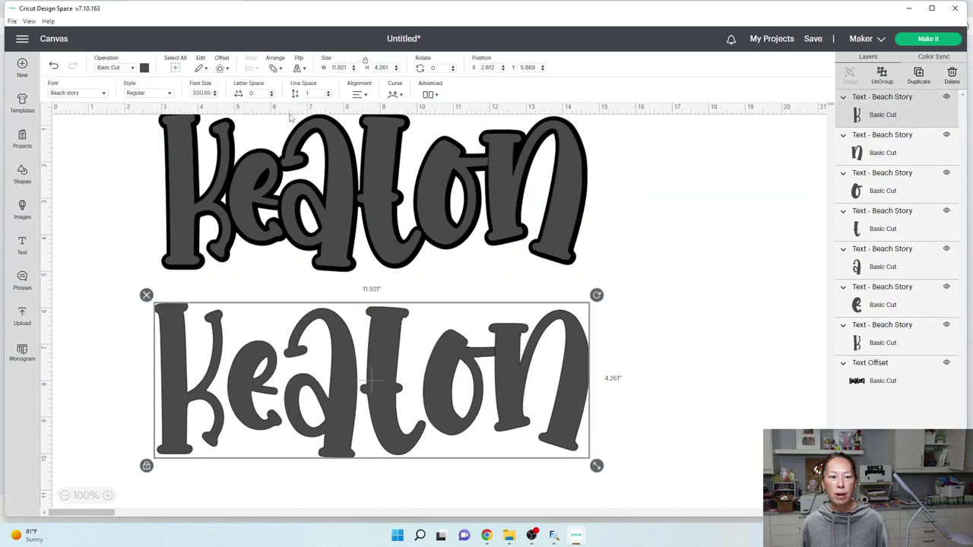
click(220, 69)
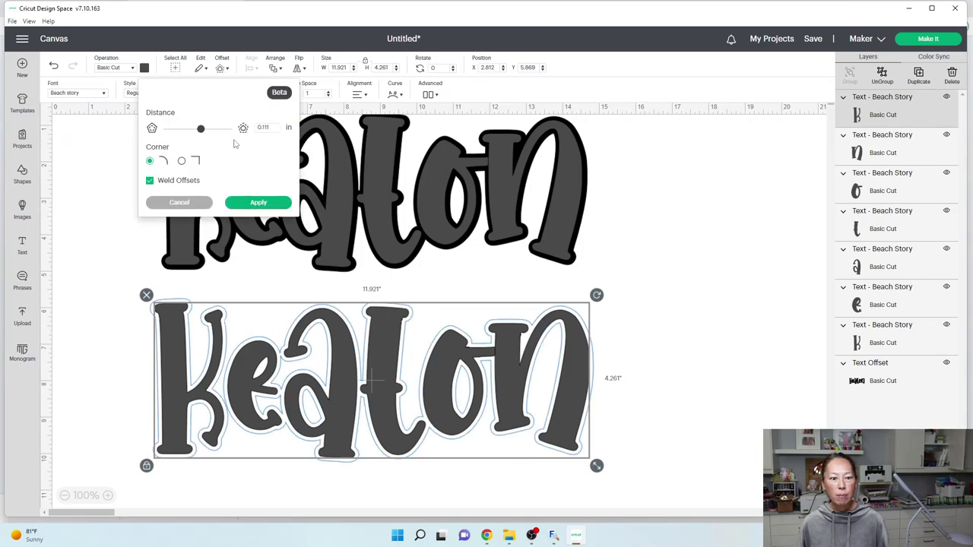
click(259, 203)
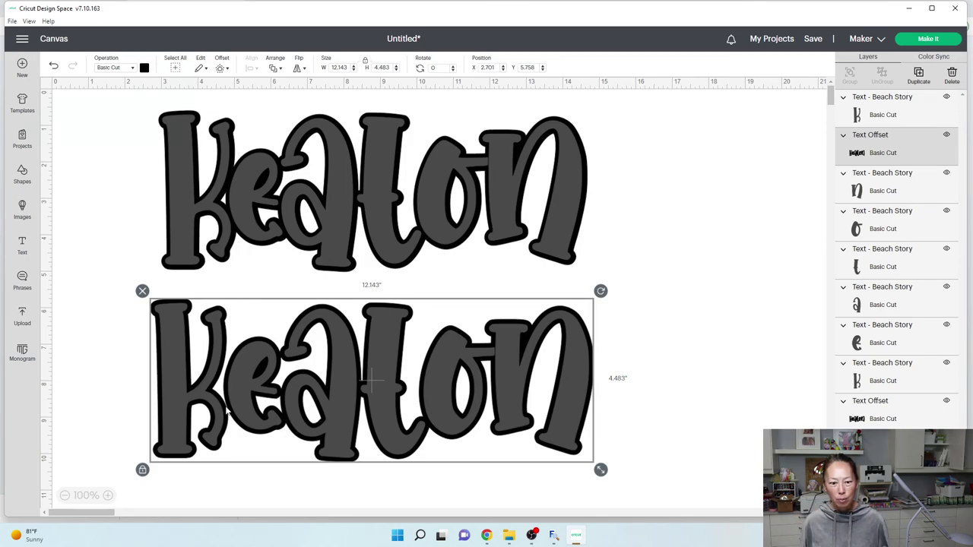
Move the lower lettering down off its offset, and place the offset at about X 3.0, Y 6.8 in.
click(567, 376)
click(387, 365)
drag(387, 364, 411, 532)
click(224, 378)
drag(224, 379, 287, 377)
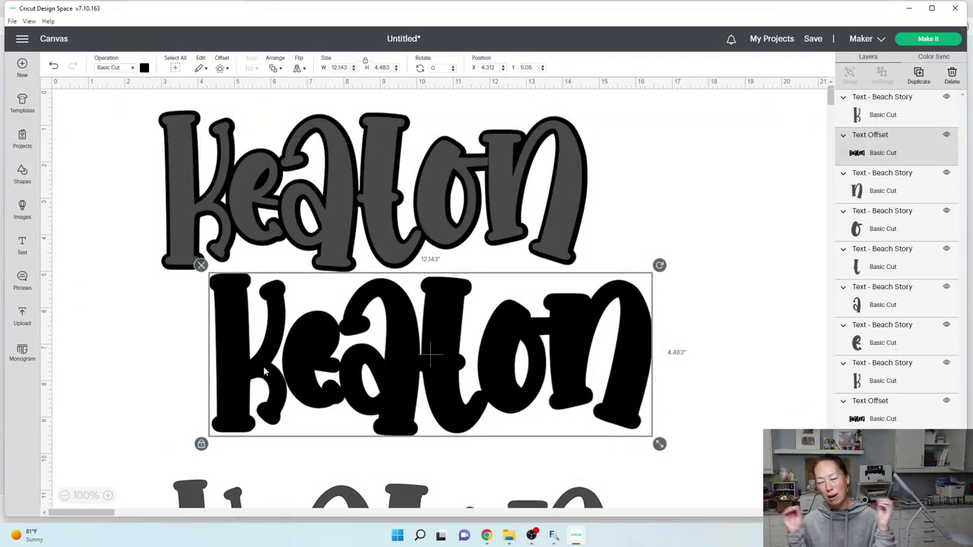
drag(619, 362, 570, 425)
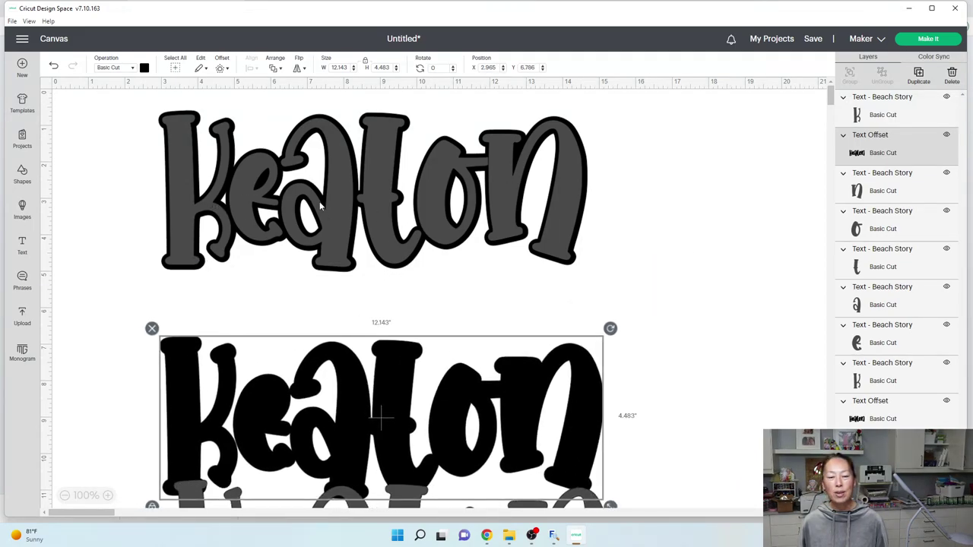
Select individual upper letters to check them, and move their offset away to about X 13.5, Y 10.0 in.
mouse_move(387, 204)
mouse_down()
mouse_move(543, 211)
mouse_move(387, 199)
mouse_up()
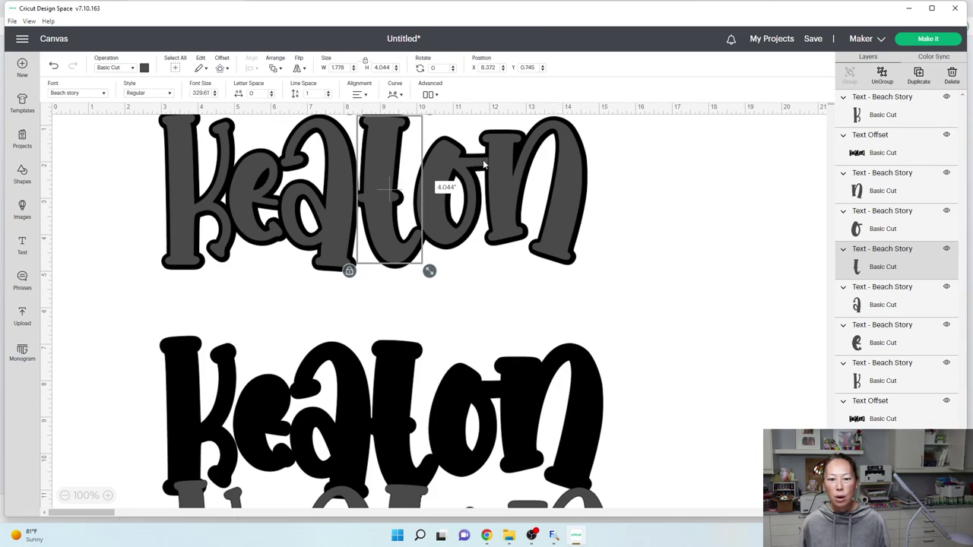
mouse_move(501, 162)
mouse_down()
mouse_move(513, 162)
mouse_move(502, 160)
mouse_up()
click(699, 187)
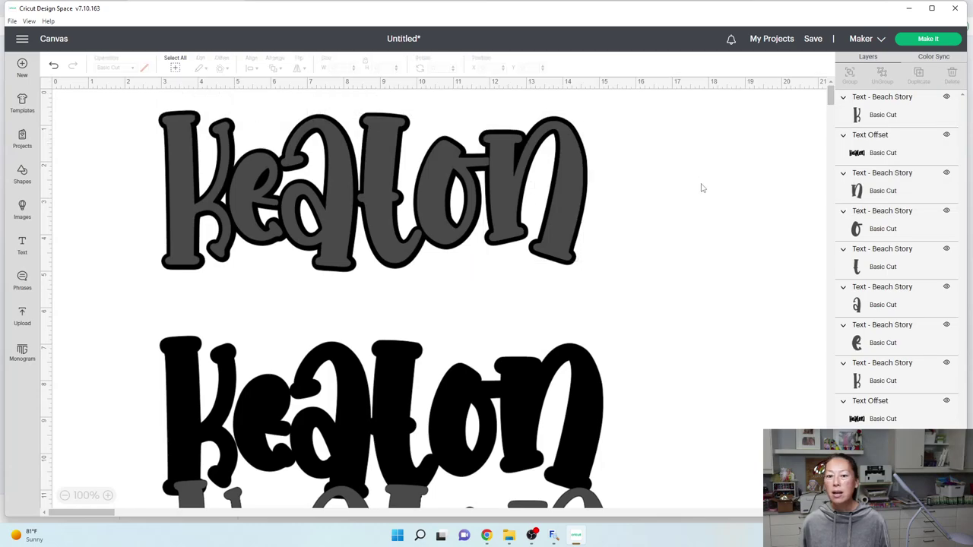
drag(587, 184, 684, 237)
drag(582, 194, 972, 537)
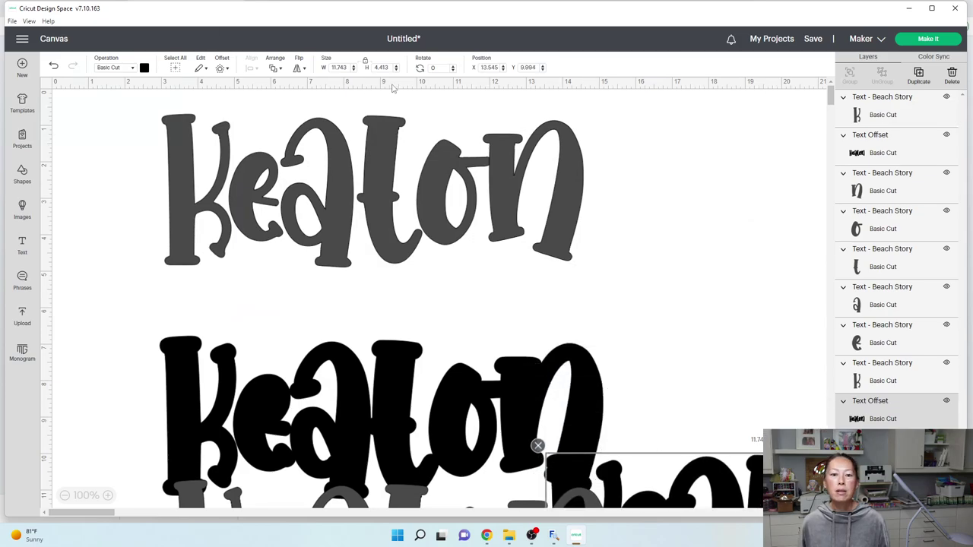
Recolour the six separate letters of the upper name light purple.
drag(739, 199, 53, 158)
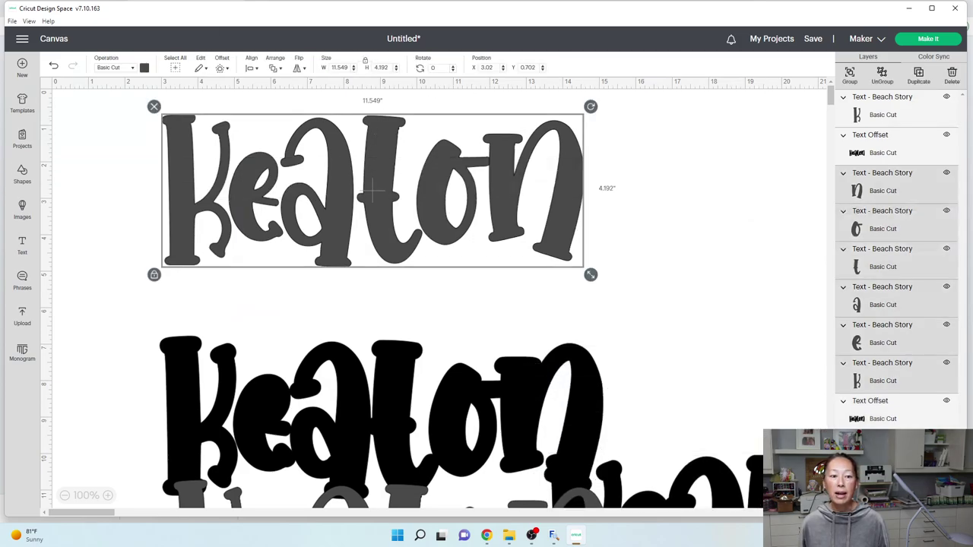
click(144, 68)
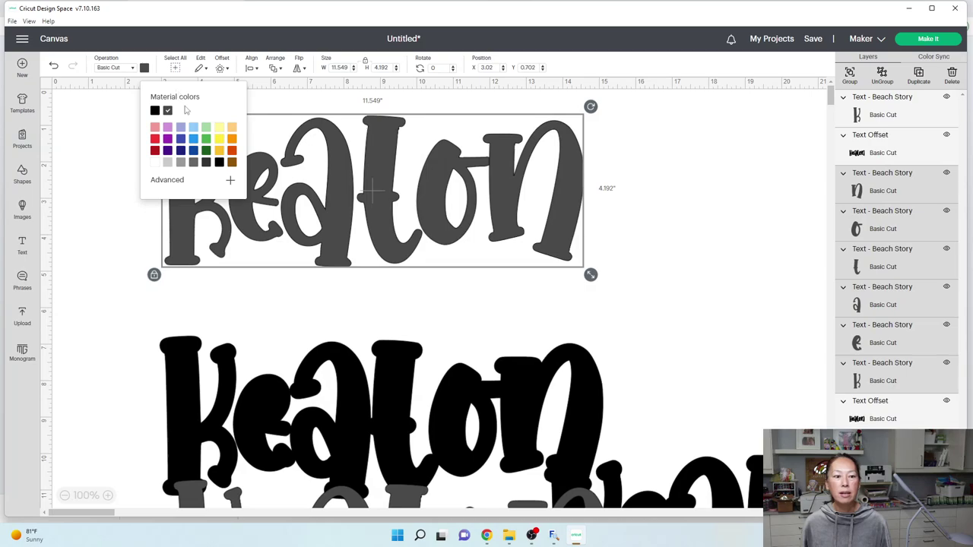
click(167, 127)
click(722, 160)
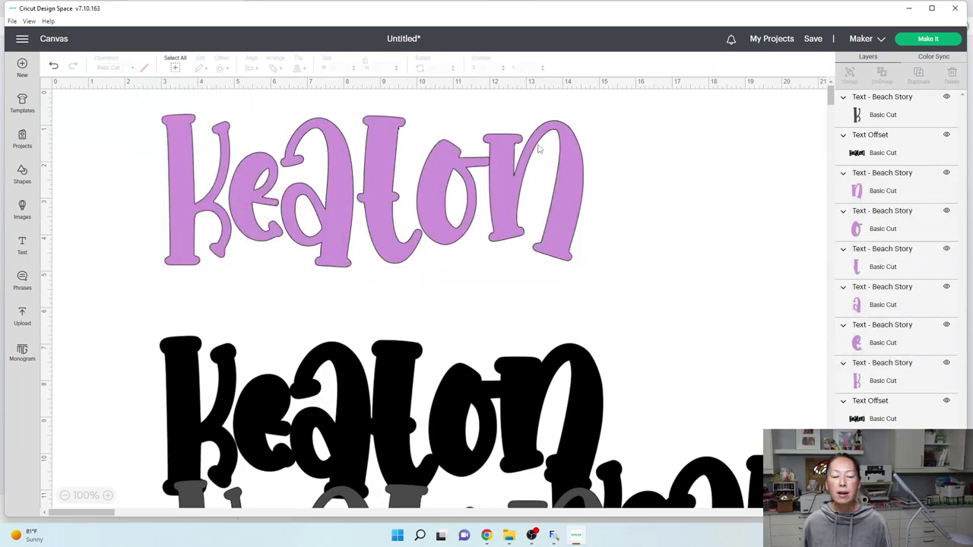
Bring the letter o of the purple upper name to the front of the layer order.
click(456, 171)
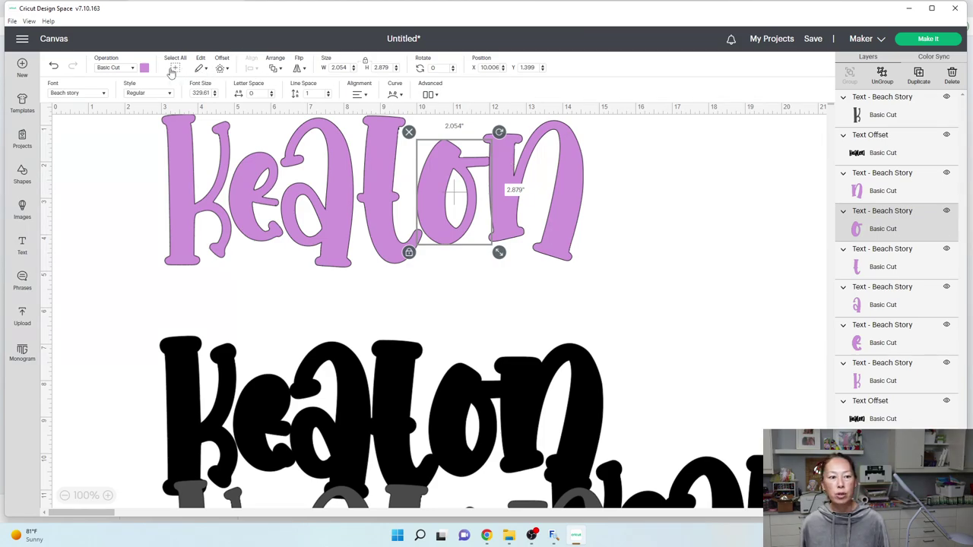
click(275, 67)
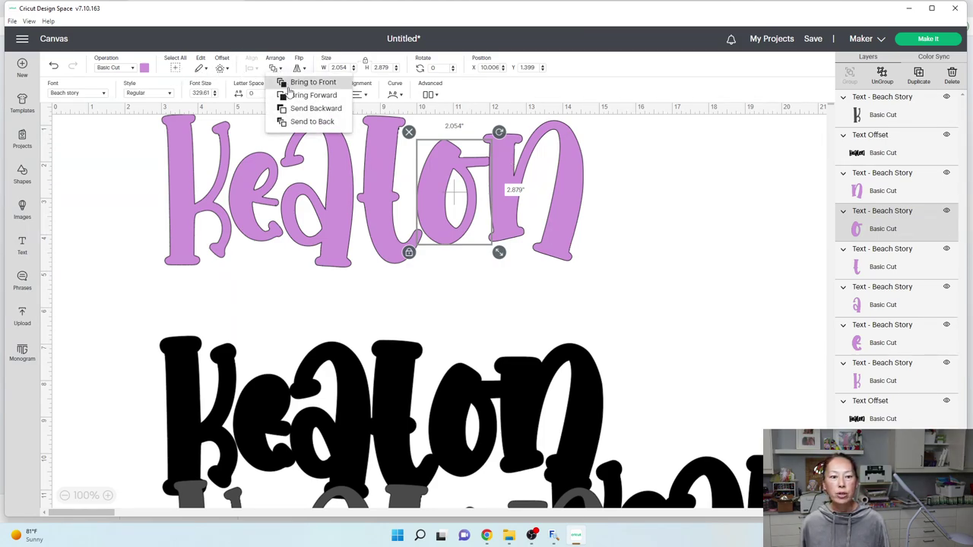
click(293, 83)
click(676, 169)
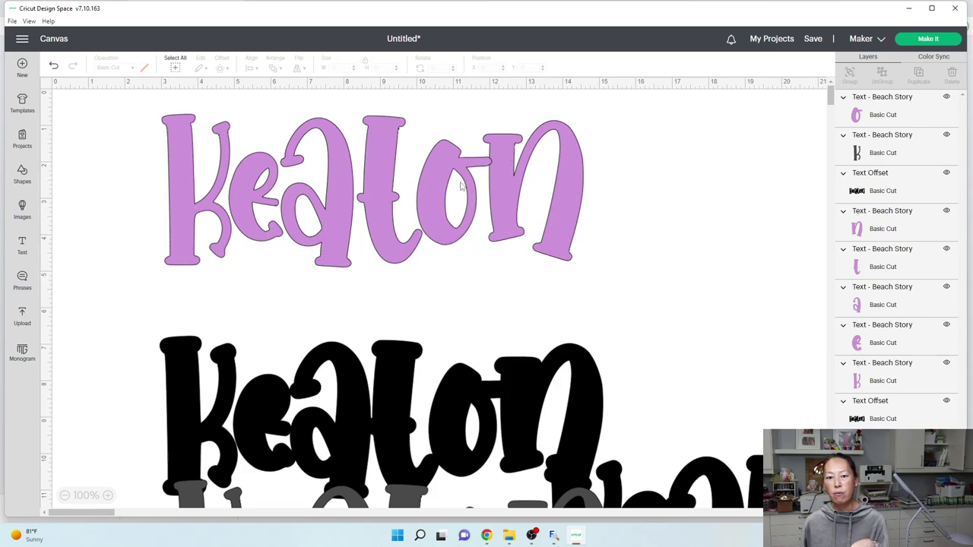
Try copying all six purple letters and moving the copy, and undo it.
drag(690, 211, 133, 184)
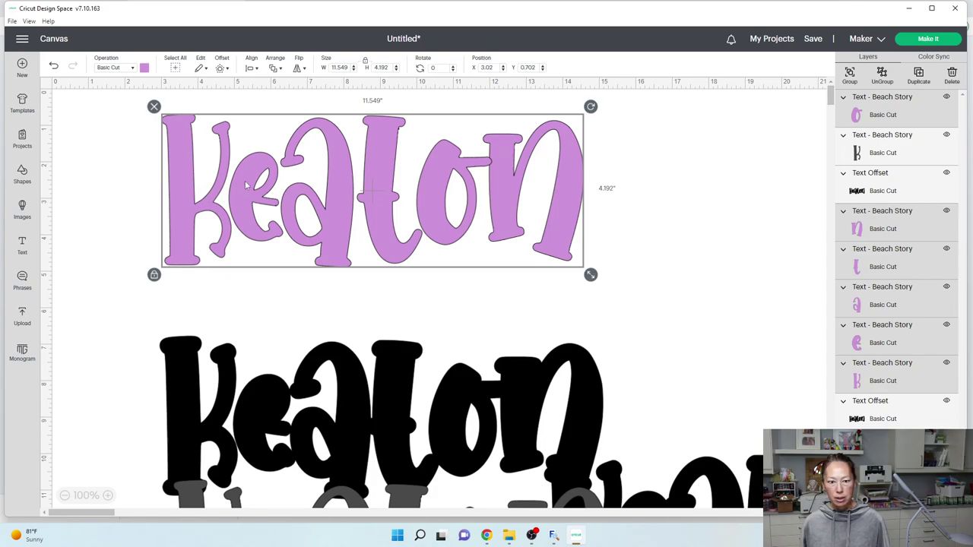
key(ctrl+z)
drag(381, 206, 487, 204)
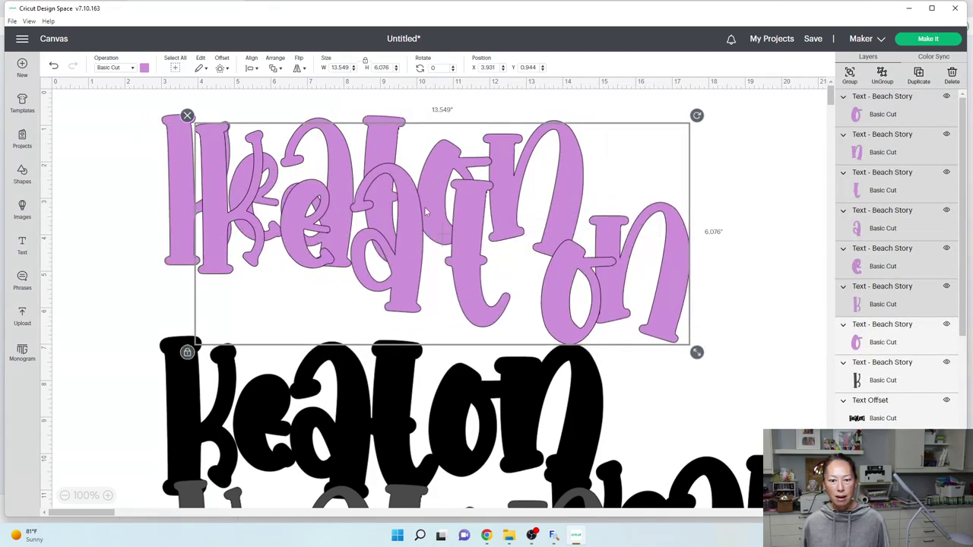
key(ctrl+z)
key(ctrl+z)
key(ctrl+z)
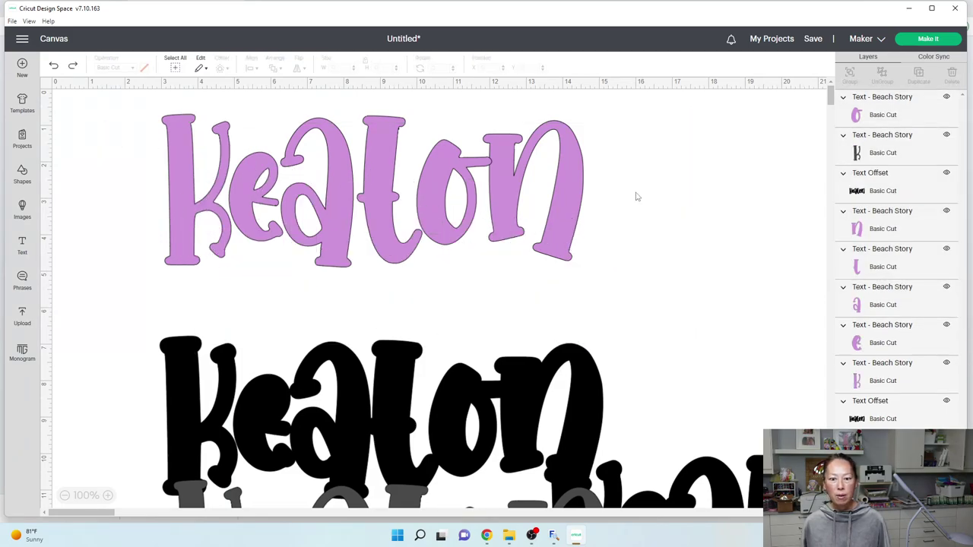
Try pasting and then duplicating the six purple letters, deleting each copy.
drag(637, 197, 174, 200)
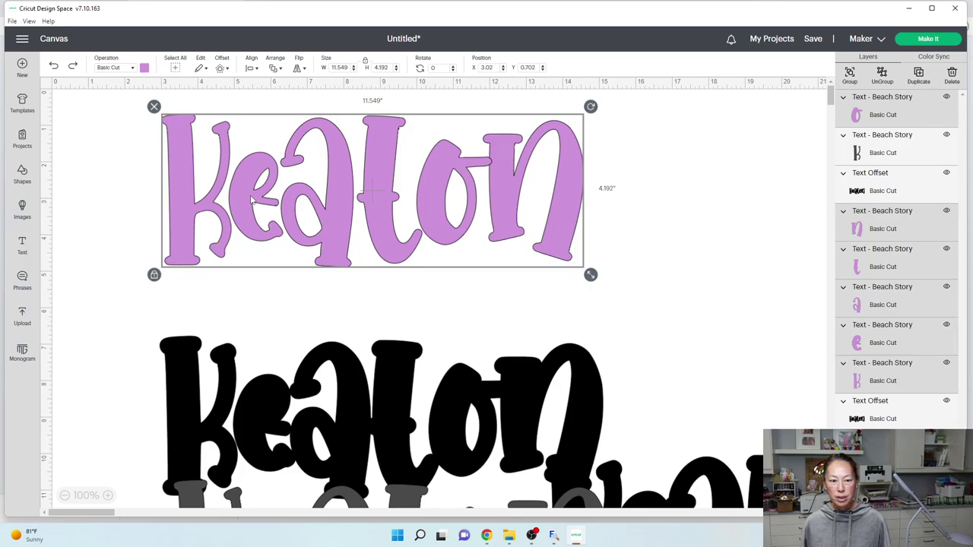
key(ctrl+v)
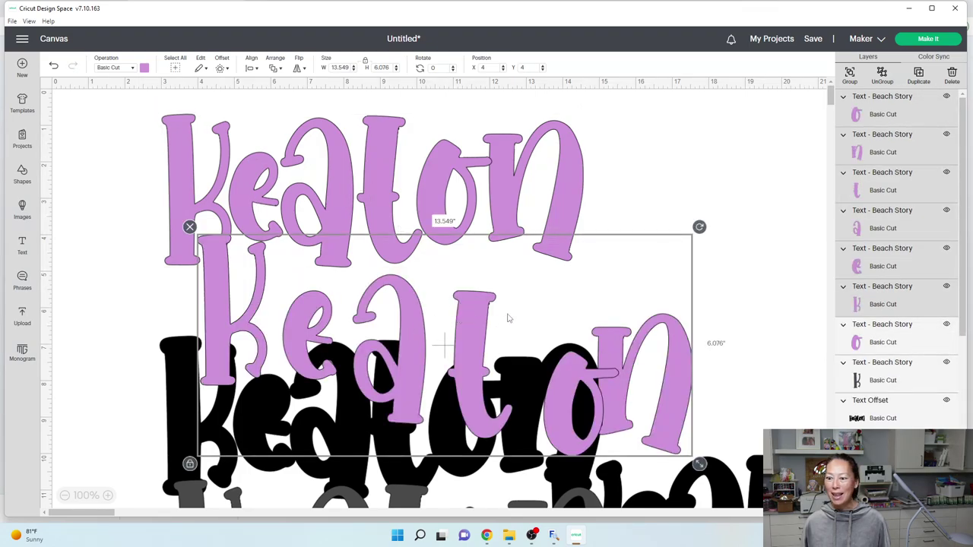
click(190, 228)
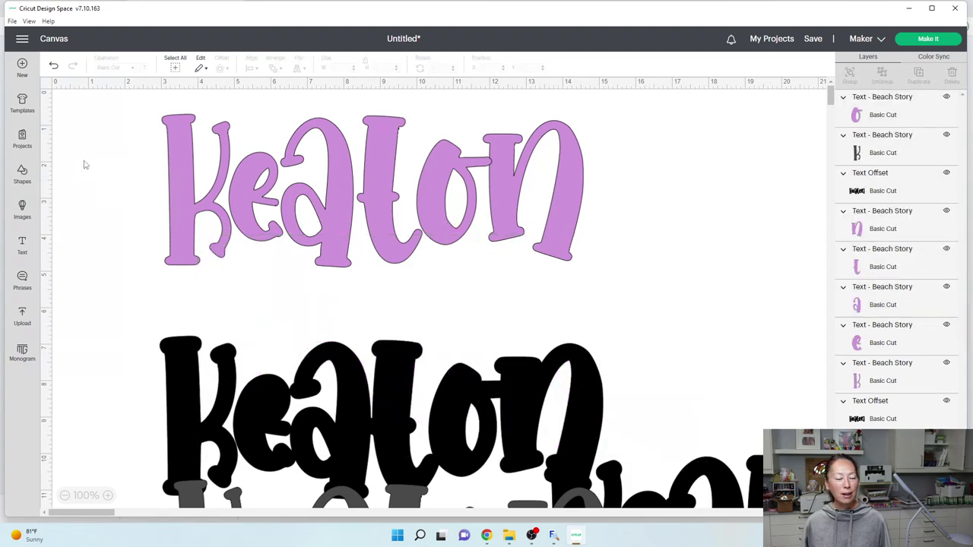
drag(84, 162, 757, 196)
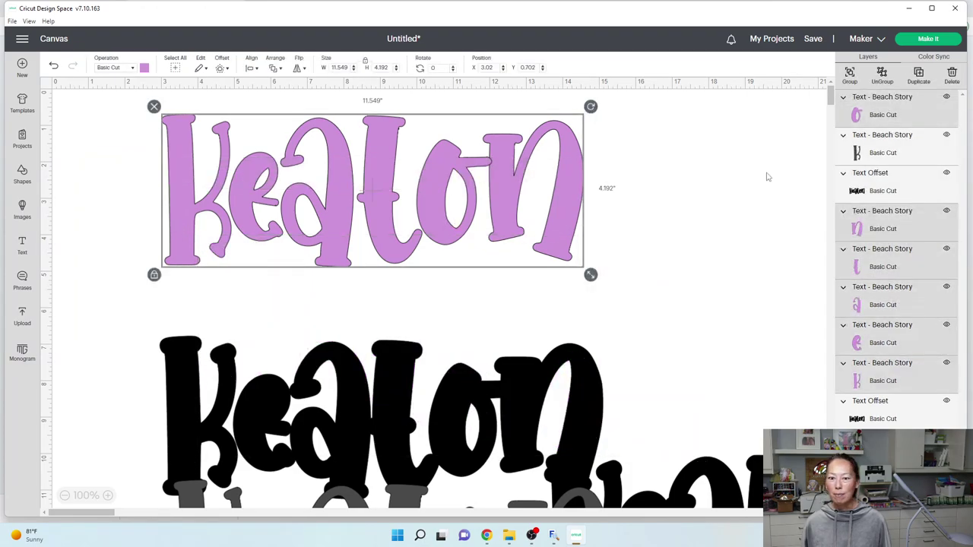
click(919, 74)
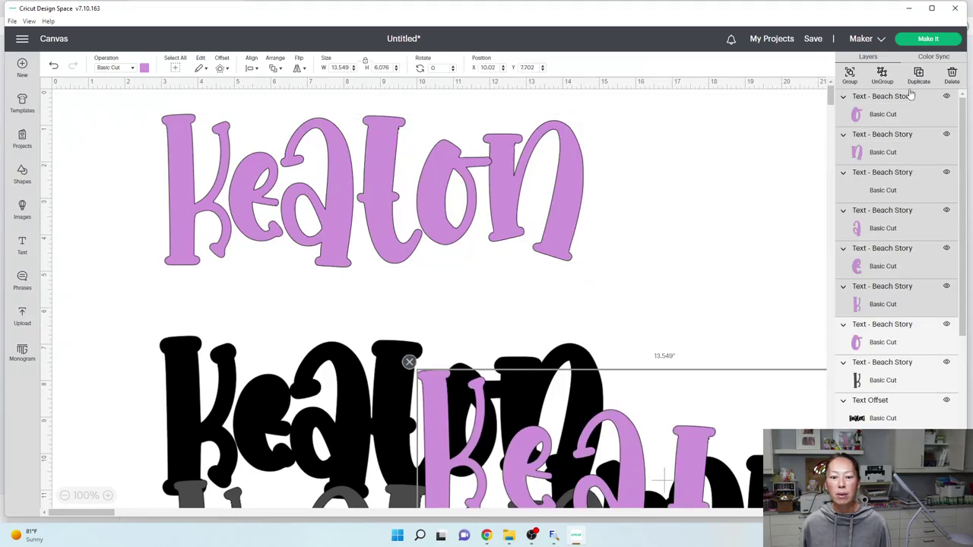
drag(623, 480, 520, 265)
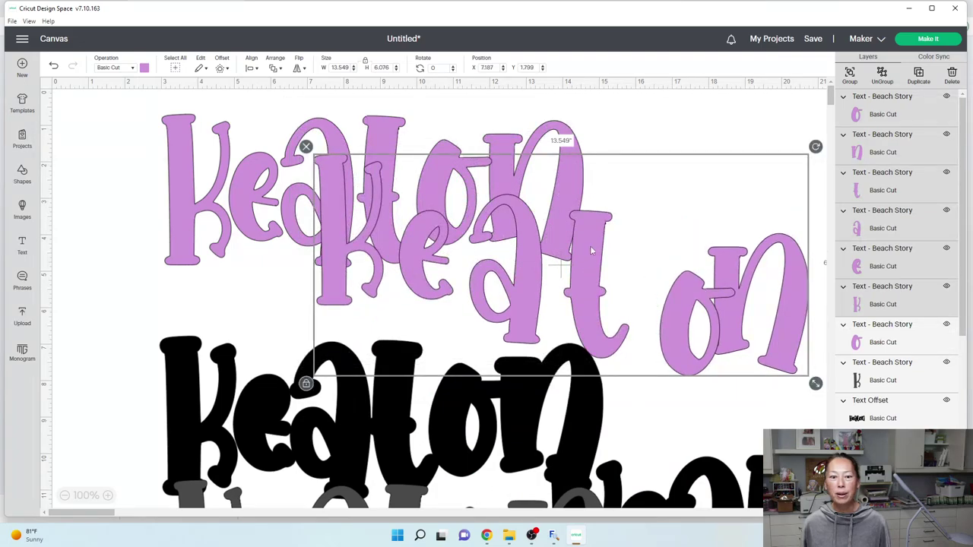
click(306, 147)
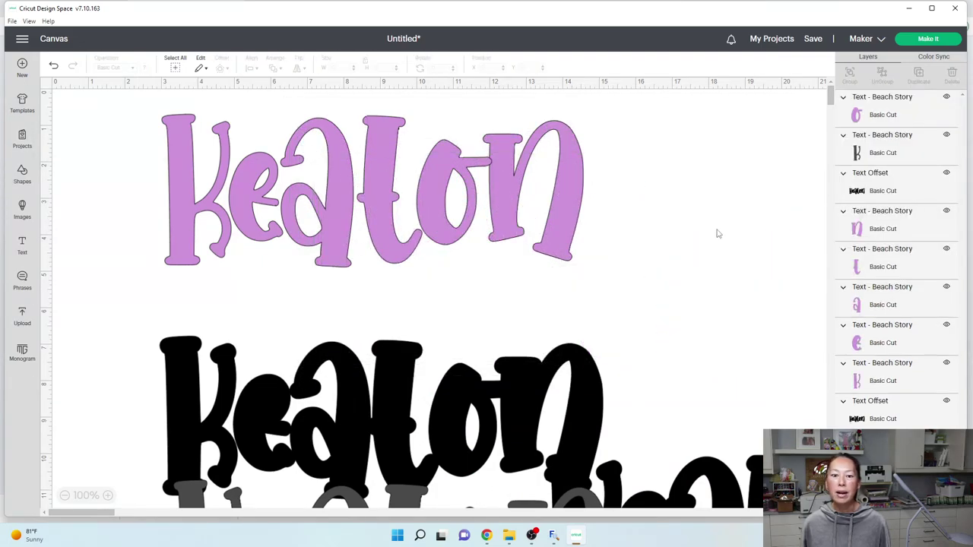
Weld the six purple letters of the upper name into a single shape.
drag(718, 245, 145, 154)
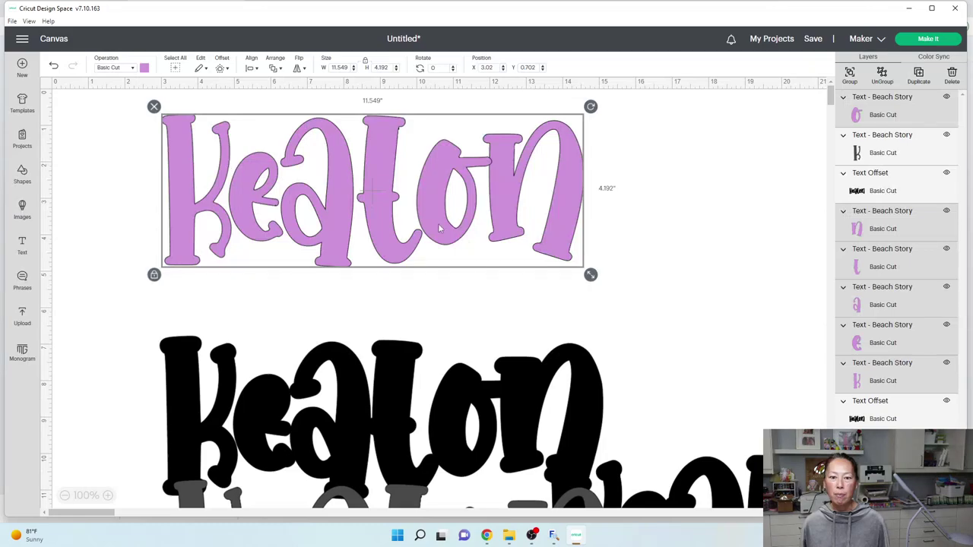
click(705, 364)
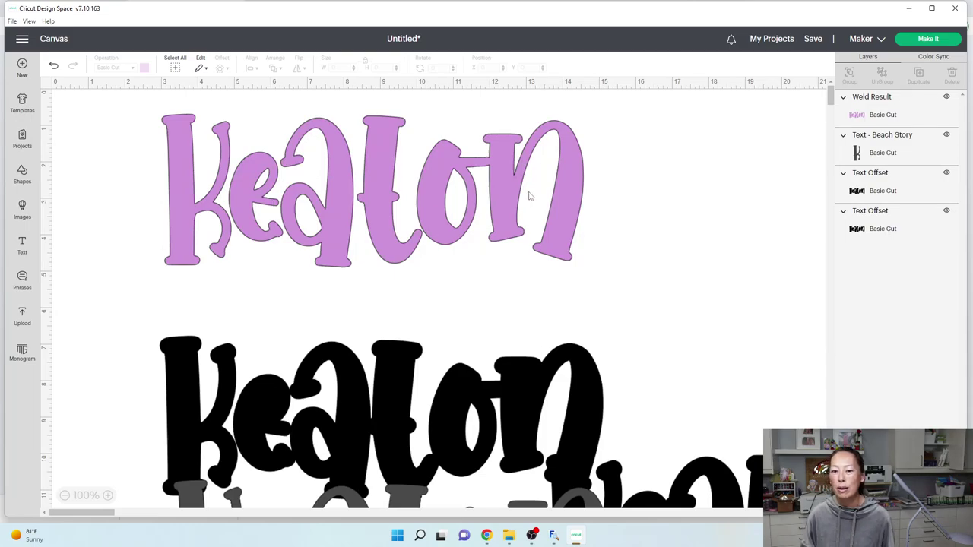
Shift the middle black offset and the grey lettering apart, and centre the other black offset behind the purple welded name.
drag(402, 409, 380, 370)
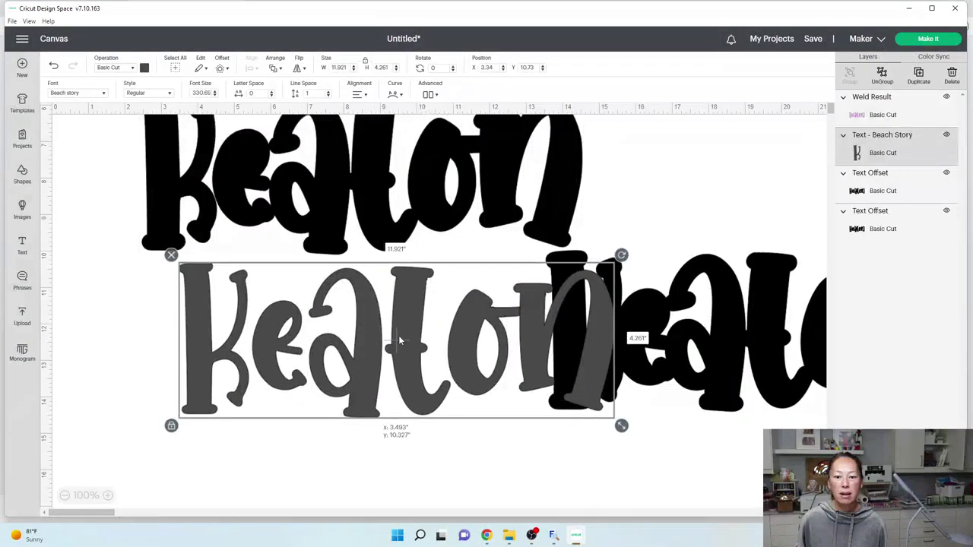
drag(387, 373, 330, 346)
drag(726, 323, 394, 220)
scroll(672, 213, up, 1)
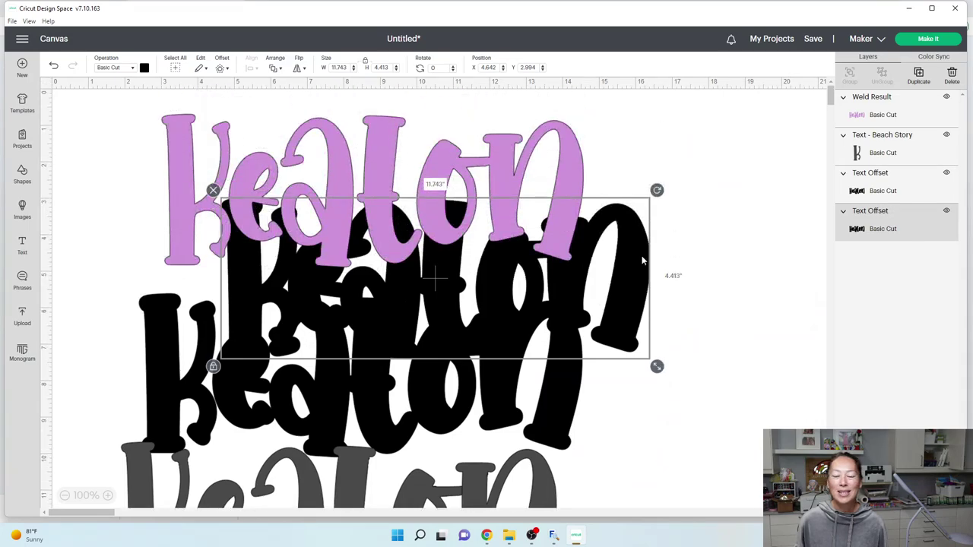
drag(645, 261, 581, 175)
click(678, 174)
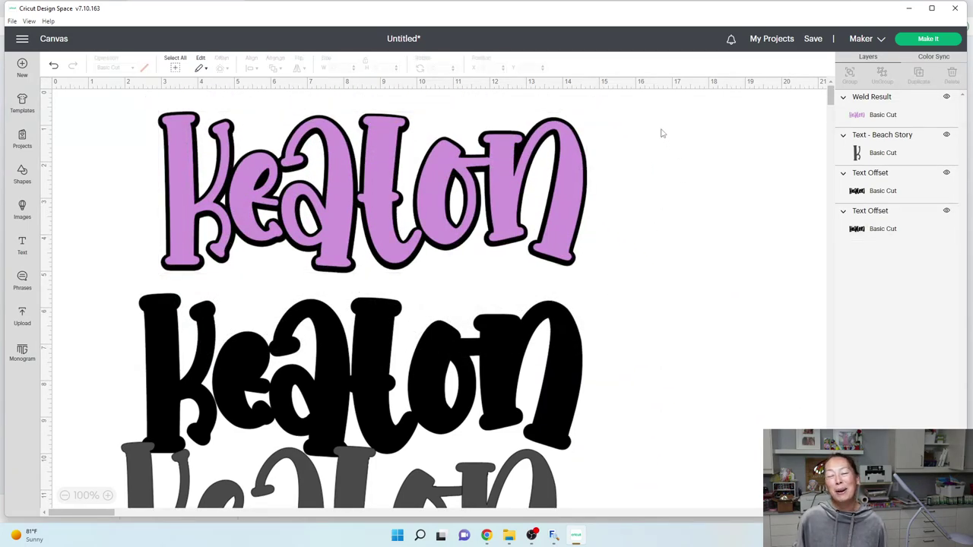